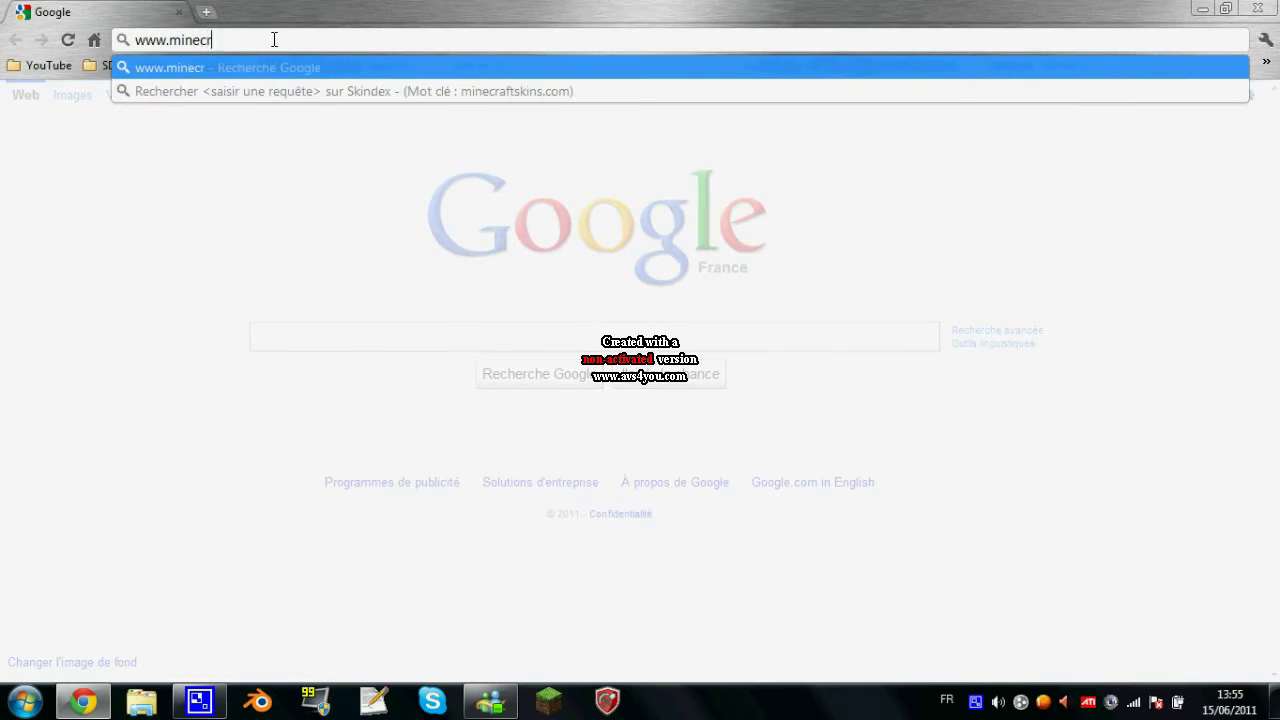
pyautogui.press('Return')
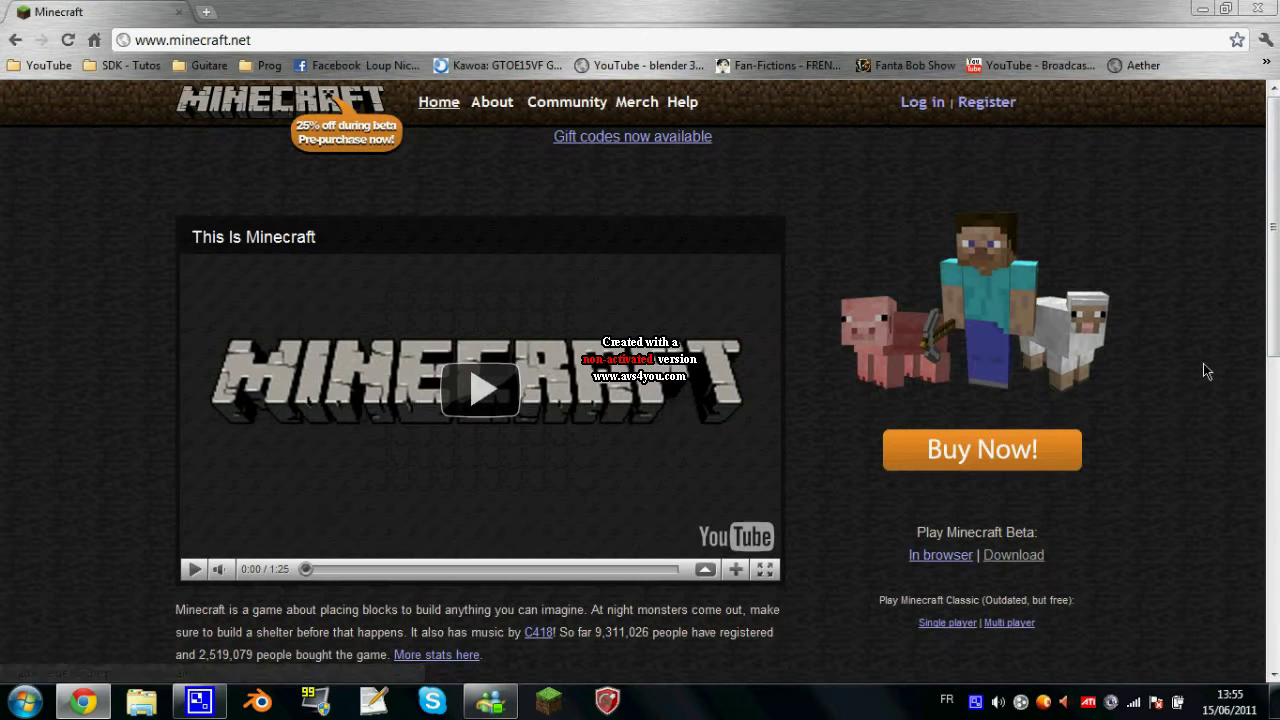
pyautogui.click(1018, 556)
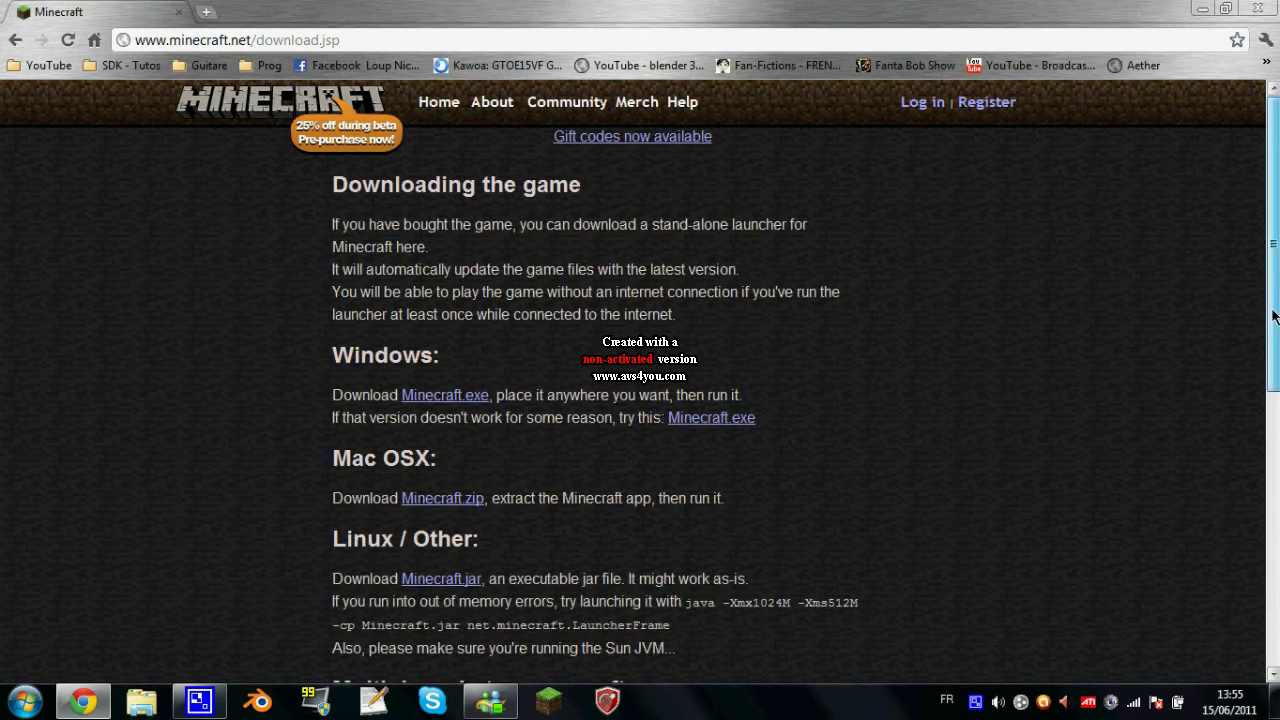
pyautogui.scroll(-5, 793, 414)
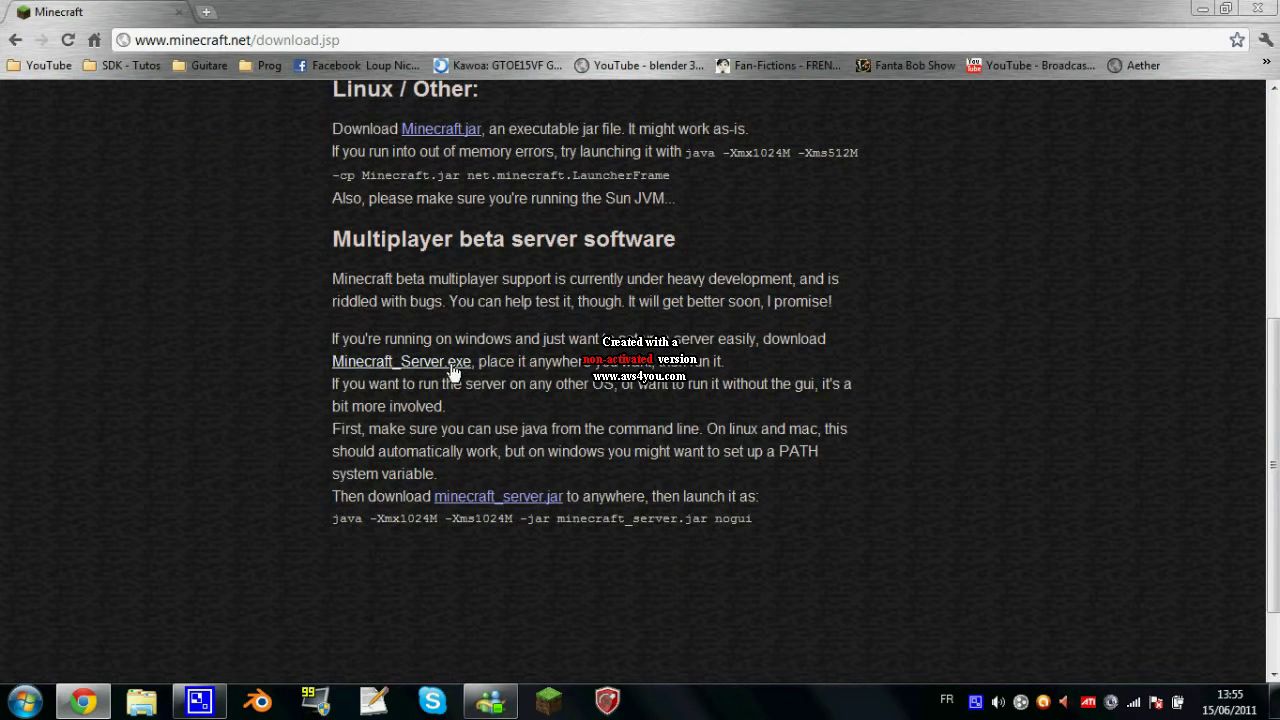
pyautogui.moveTo(330, 360); pyautogui.dragTo(493, 368)
pyautogui.click(471, 423)
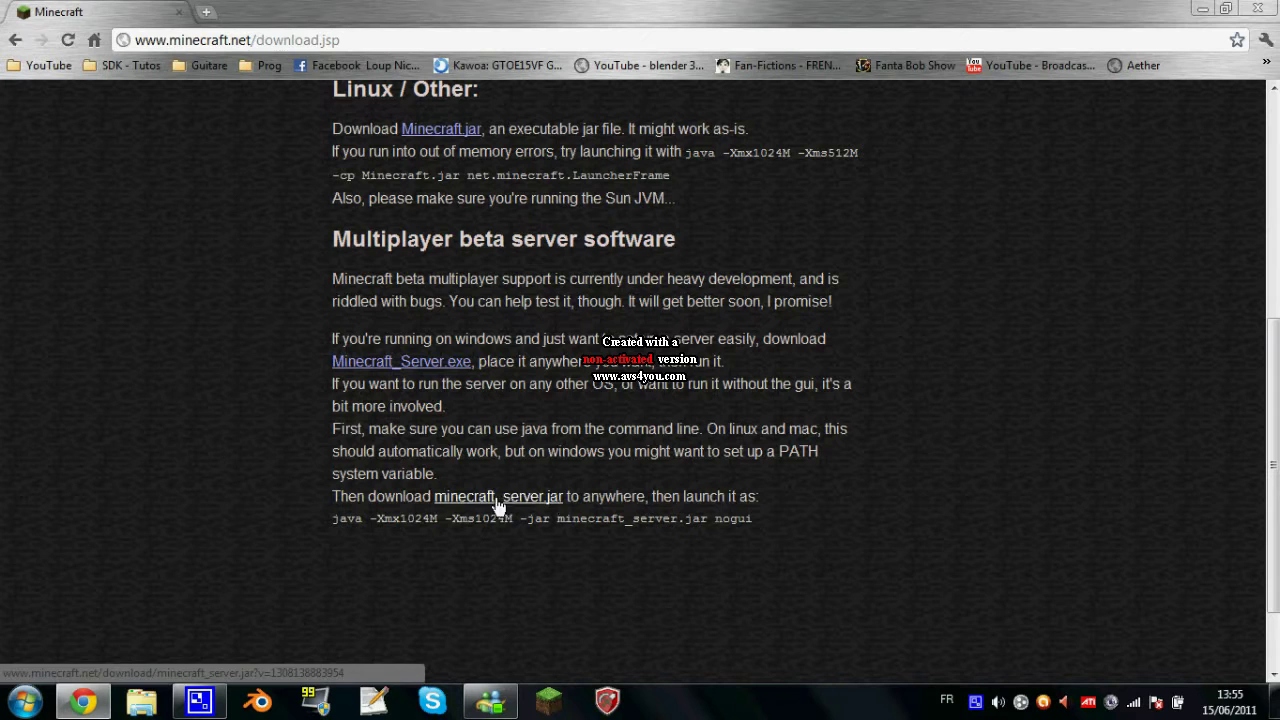
pyautogui.click(425, 362)
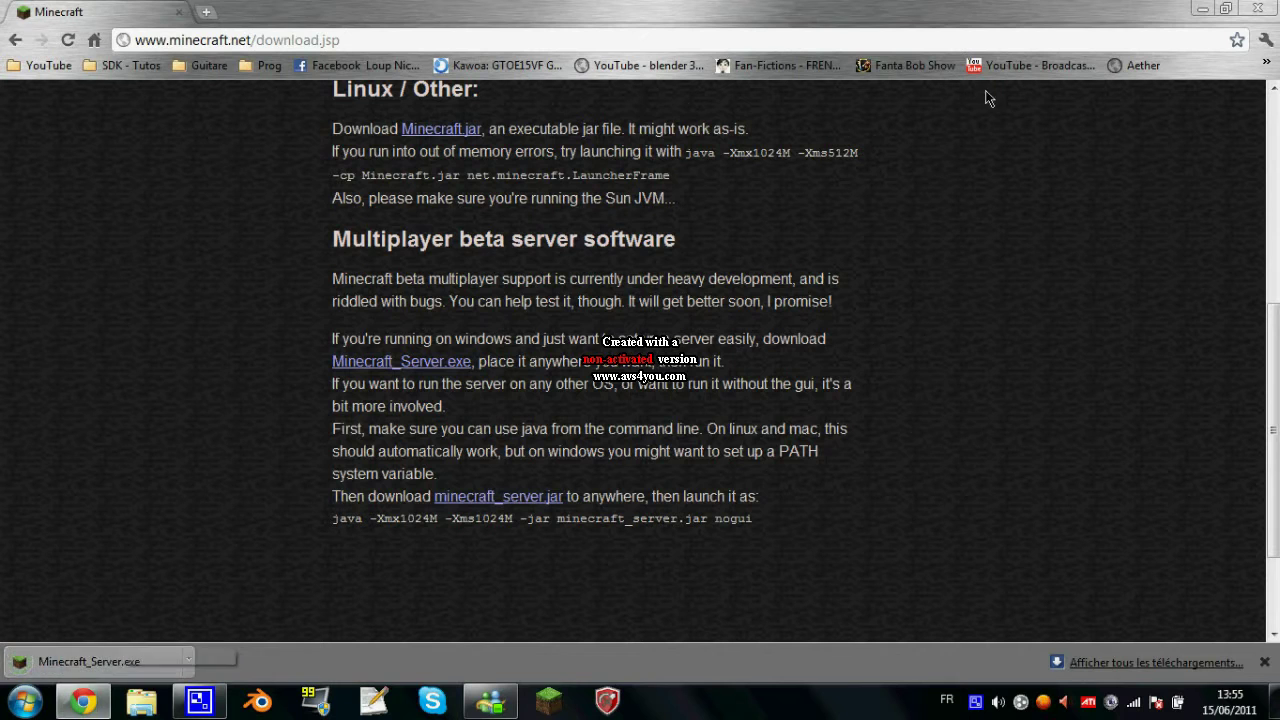
# Close the browser and open the Téléchargements folder.
pyautogui.click(1252, 8)
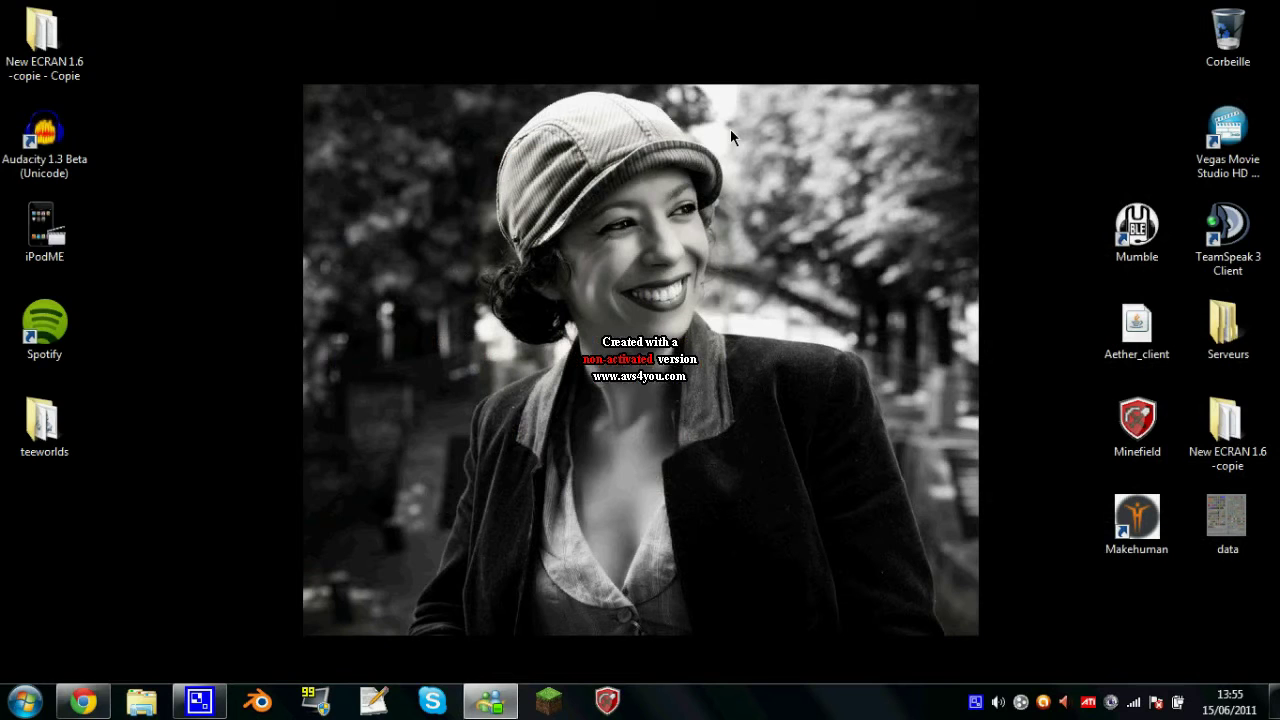
pyautogui.click(24, 700)
pyautogui.click(406, 230)
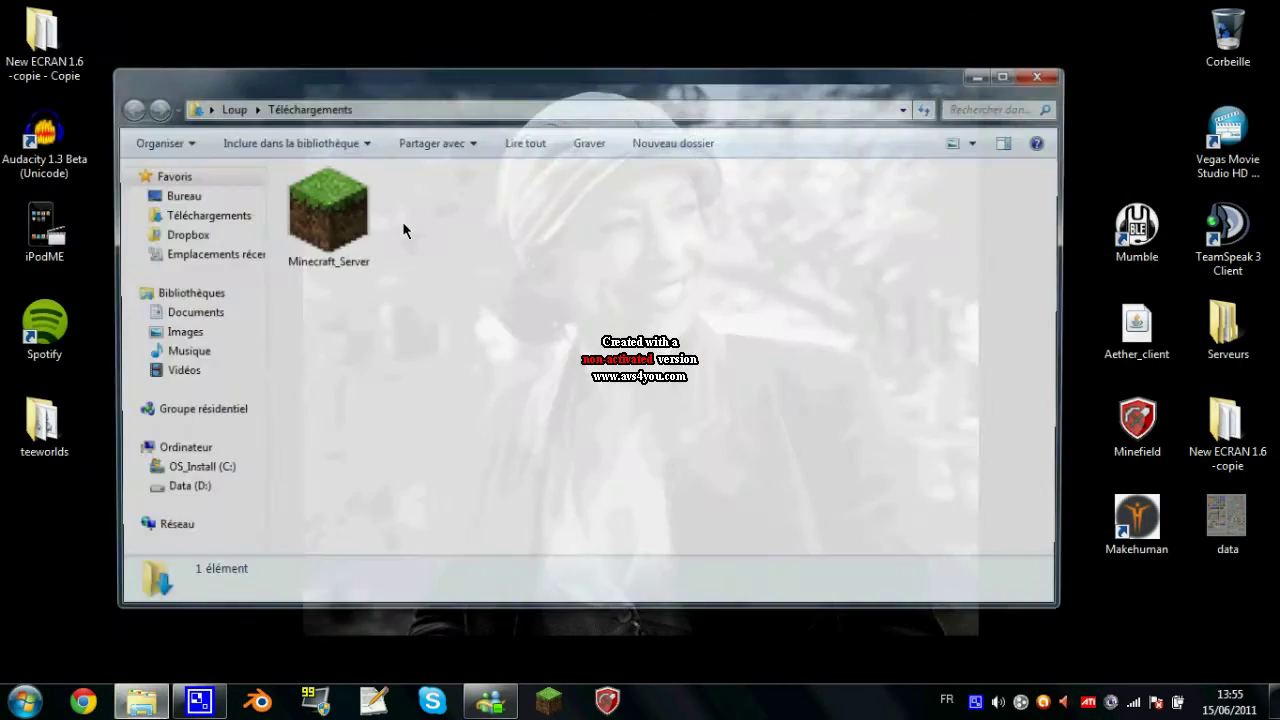
pyautogui.rightClick(3, 572)
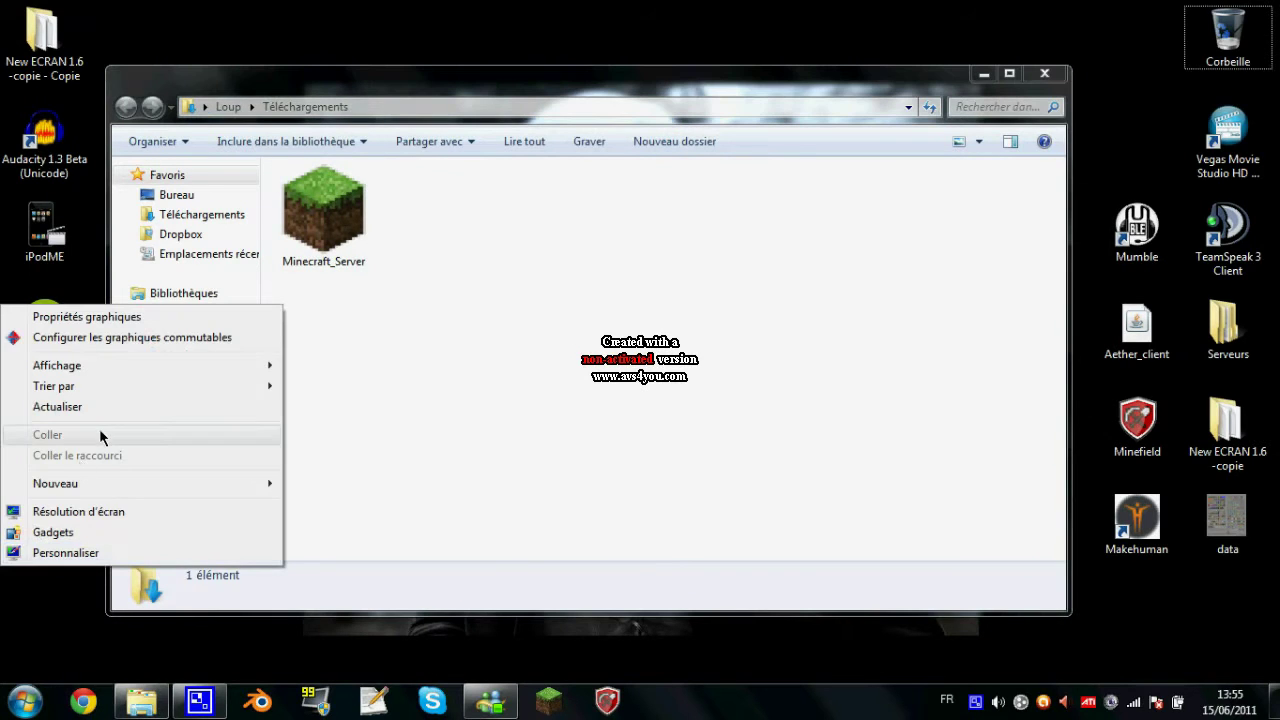
pyautogui.moveTo(86, 484)
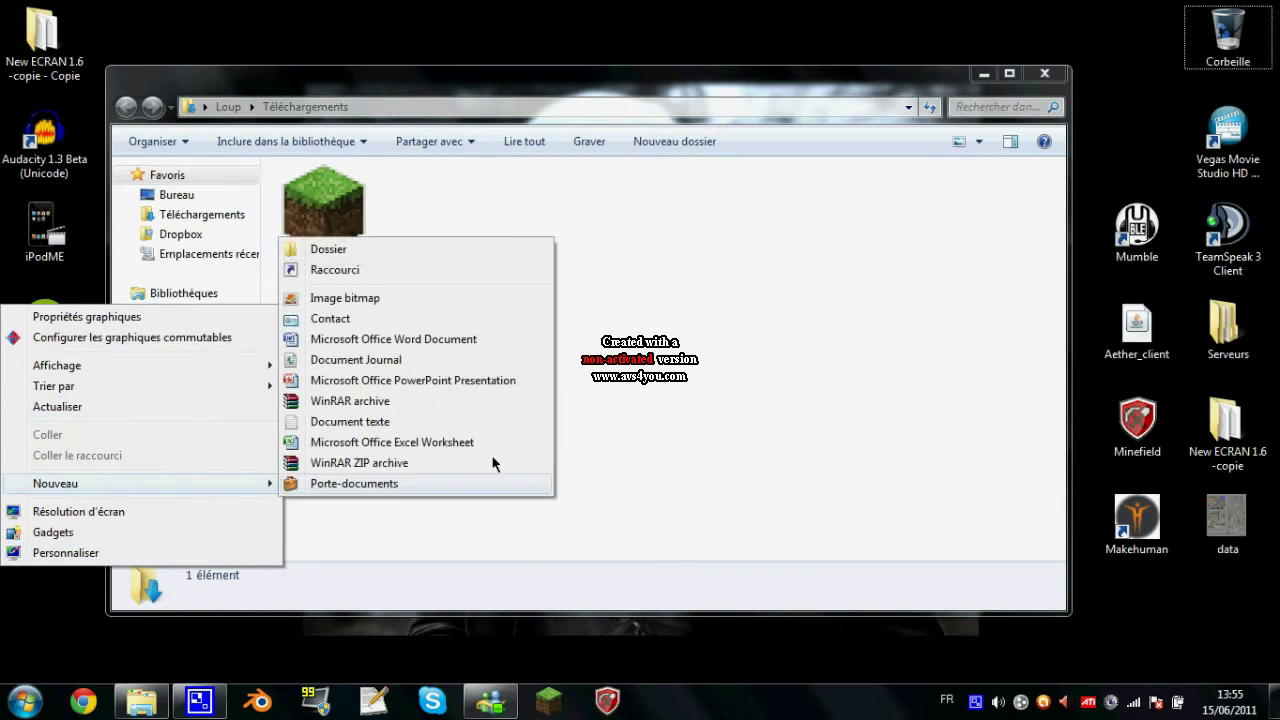
pyautogui.click(447, 266)
pyautogui.click(885, 530)
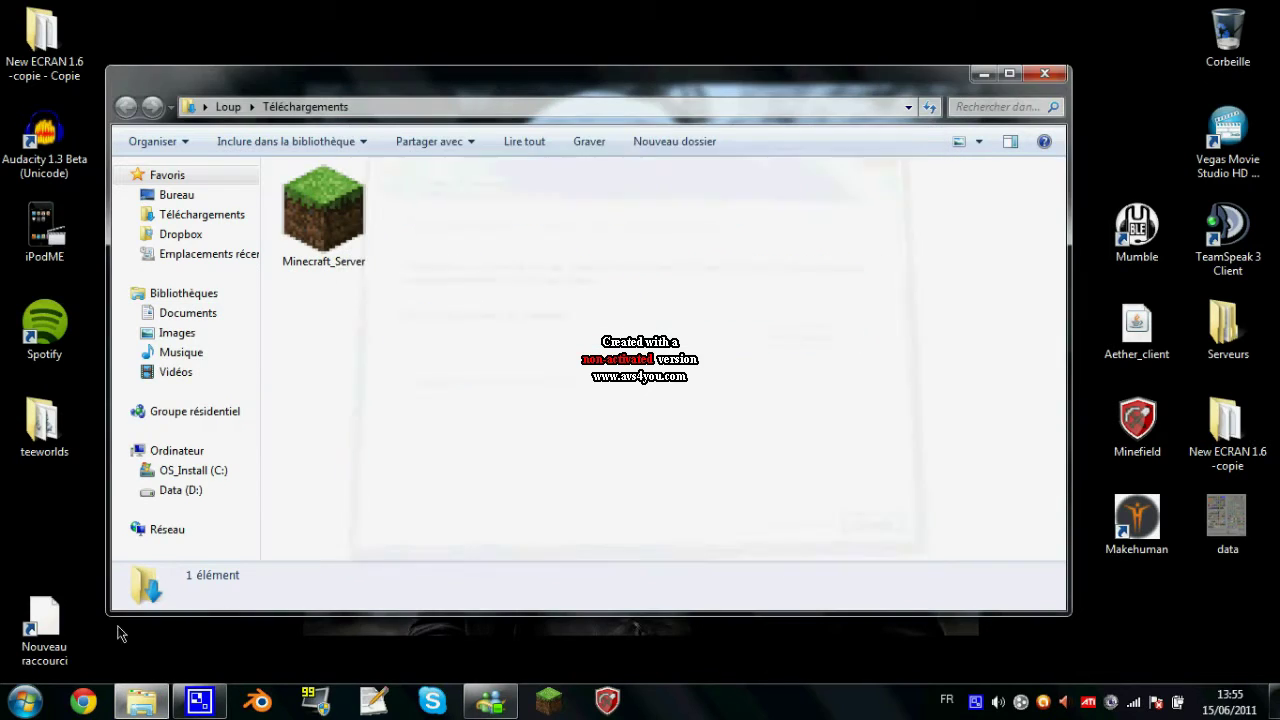
# Create a new folder on the desktop named "minecraft s".
pyautogui.rightClick(58, 548)
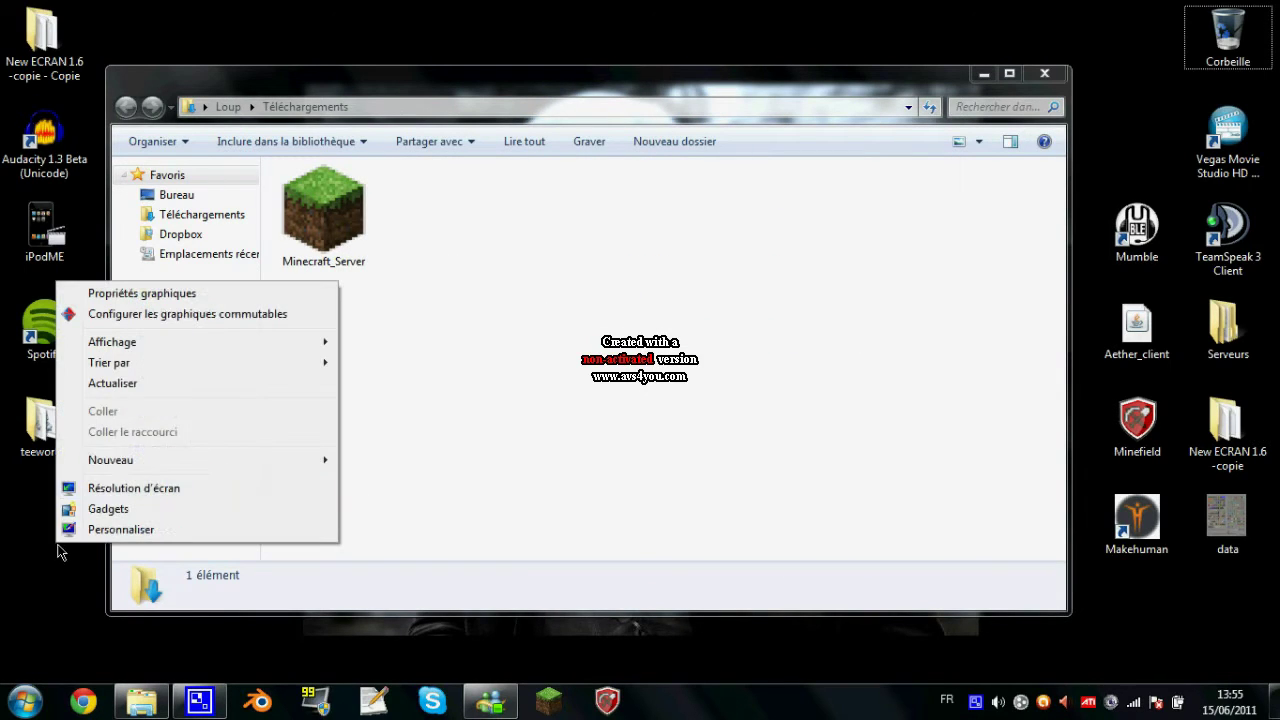
pyautogui.moveTo(158, 462)
pyautogui.click(474, 462)
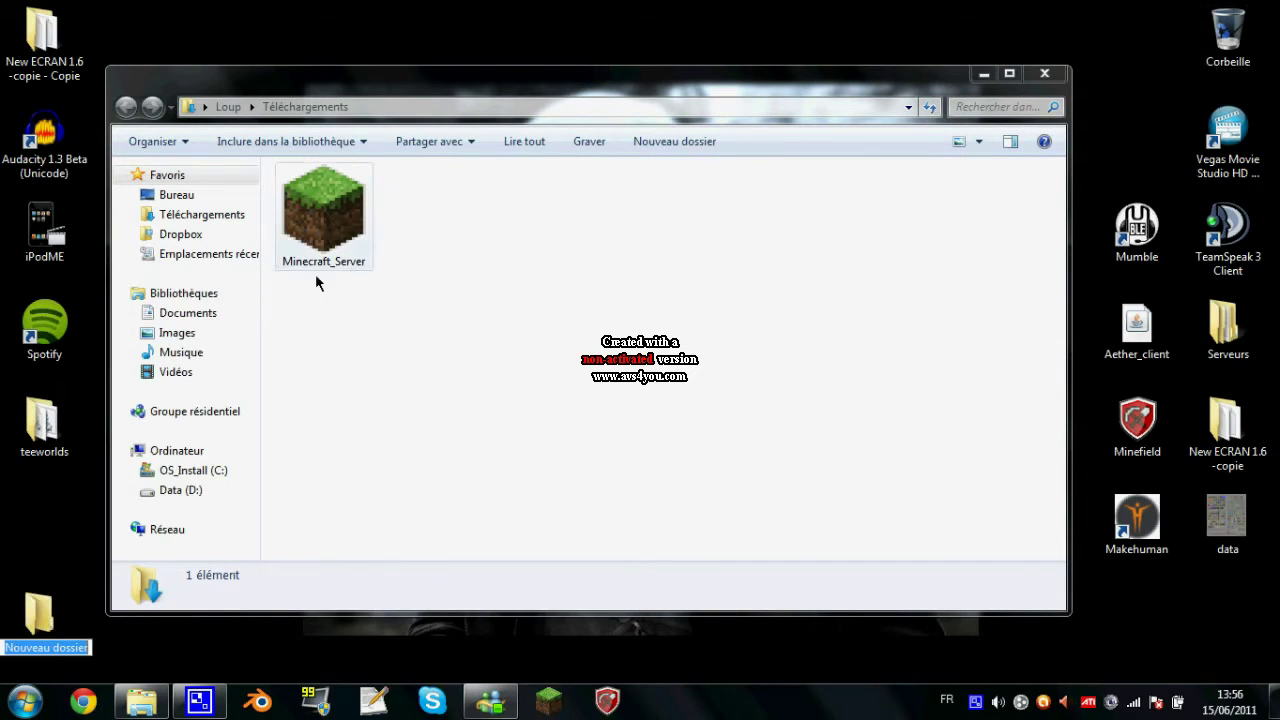
pyautogui.write('minec')
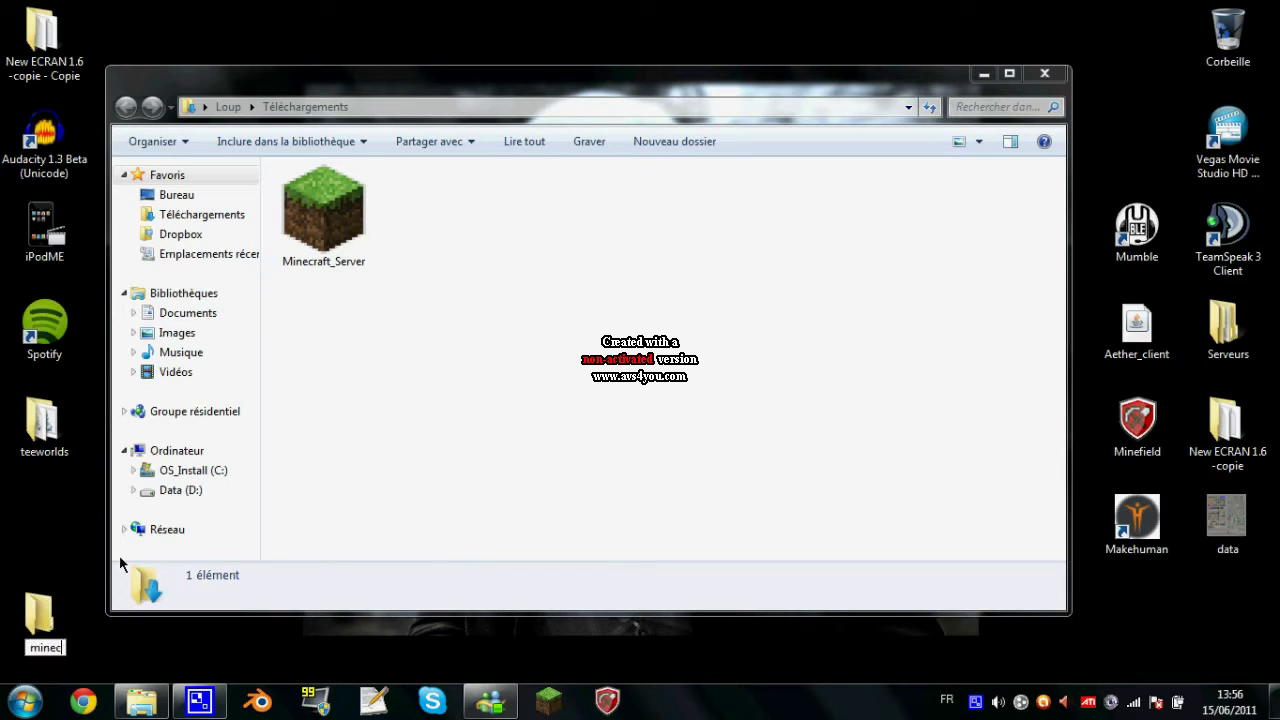
pyautogui.write('raft_s')
pyautogui.press('Return')
# Move Minecraft_Server from the Téléchargements folder into the desktop folder "minecraft s", close the downloads window and open that folder.
pyautogui.moveTo(333, 226); pyautogui.dragTo(222, 330)
pyautogui.click(1060, 78)
pyautogui.doubleClick(222, 330)
# Run Minecraft_Server, turning off the option to always ask before opening this file.
pyautogui.doubleClick(341, 199)
pyautogui.click(488, 389)
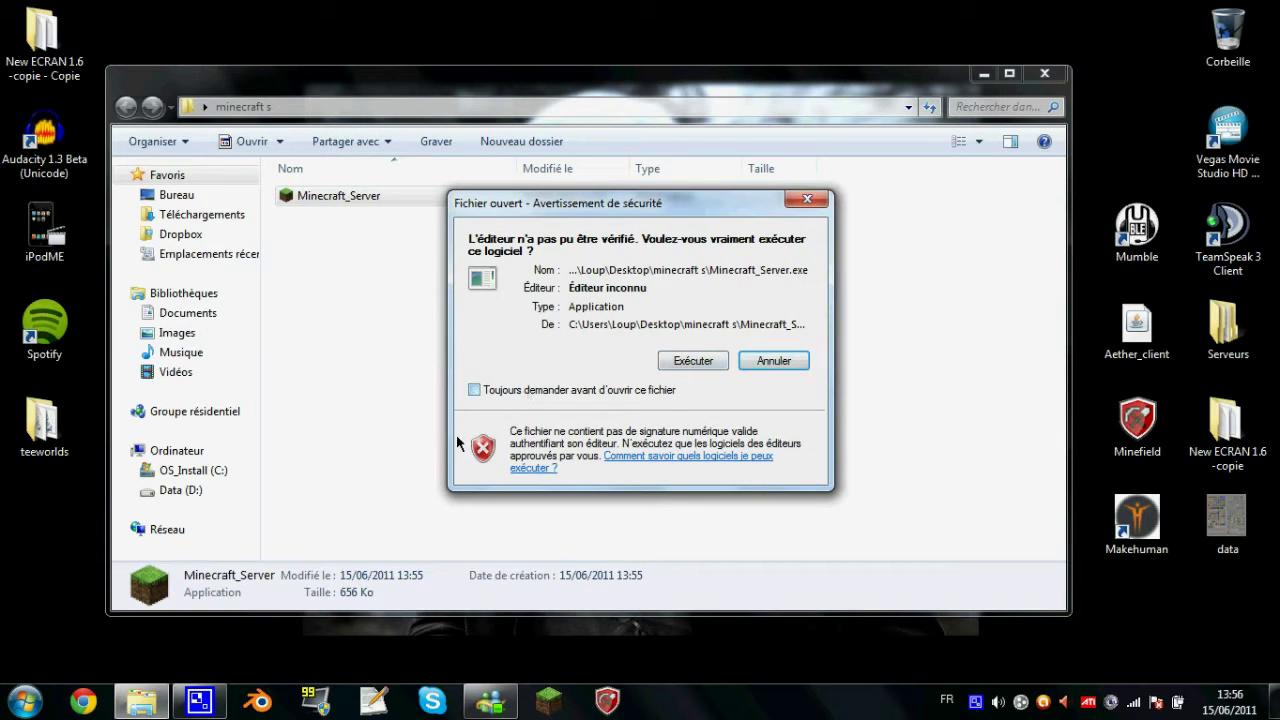
pyautogui.click(692, 361)
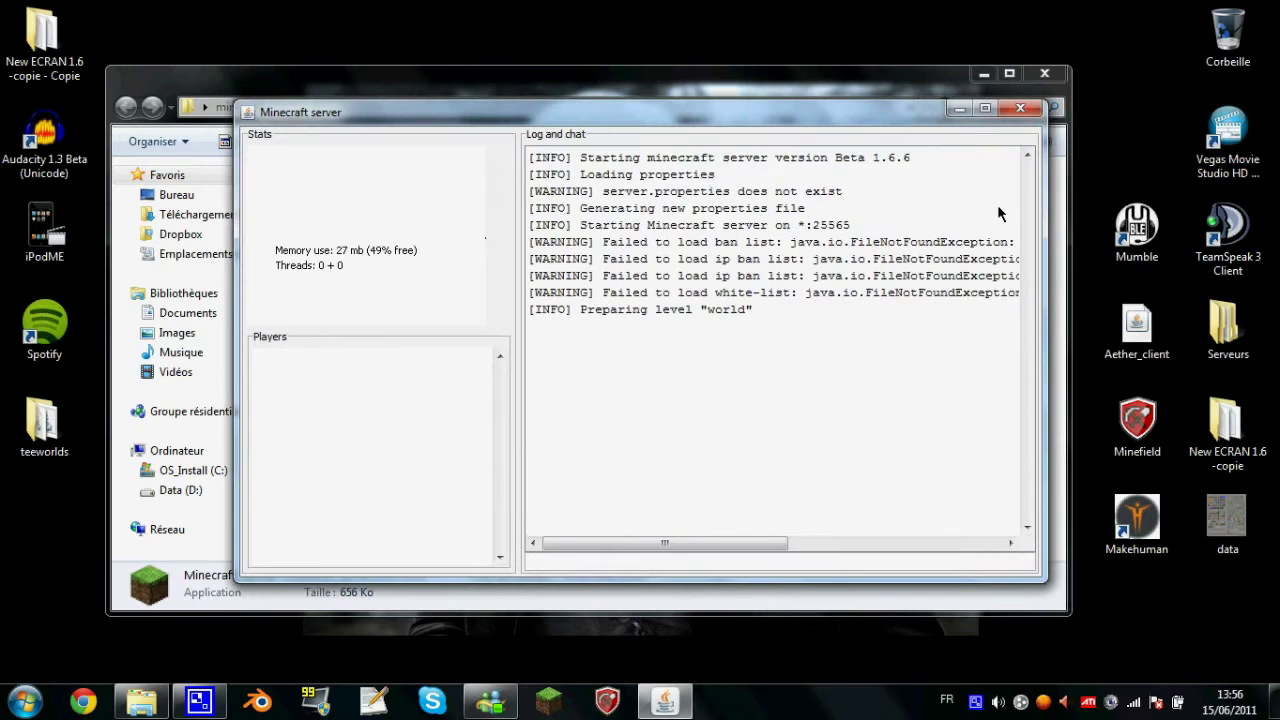
# Move the Minecraft server window aside to uncover the "minecraft s" folder window, and bring the folder to the front.
pyautogui.moveTo(739, 118); pyautogui.dragTo(626, 96)
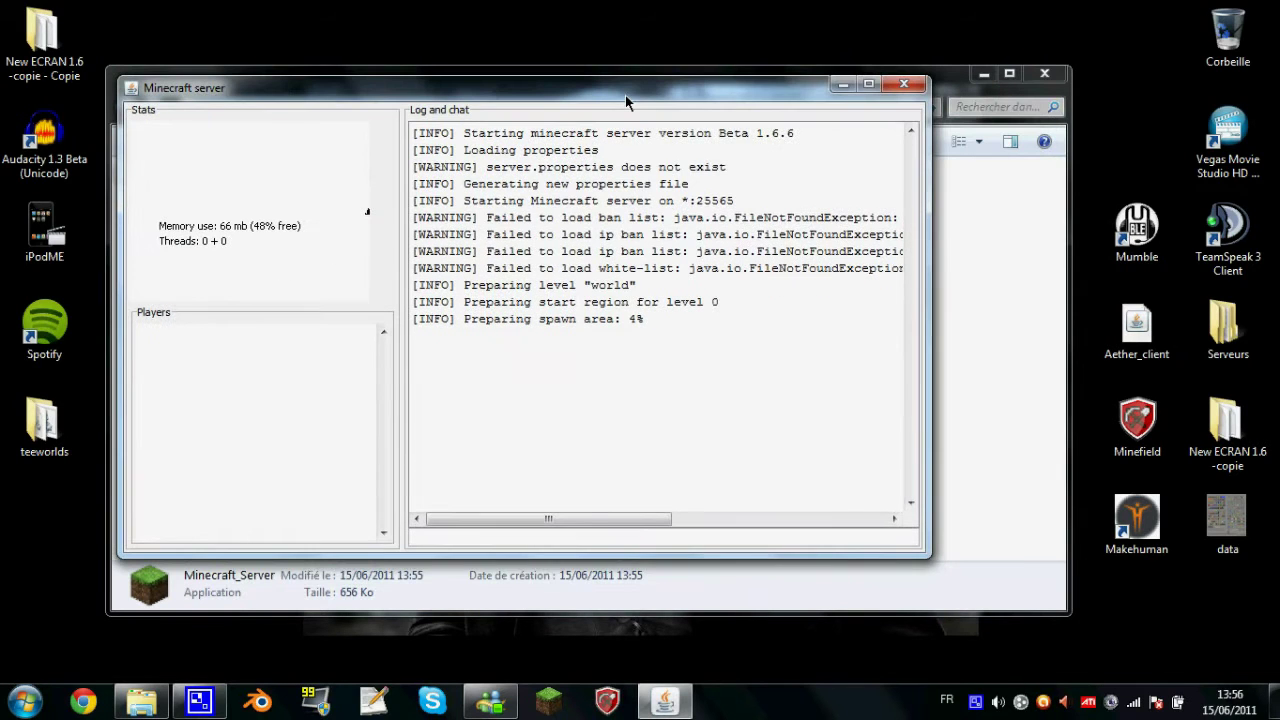
pyautogui.moveTo(227, 90); pyautogui.dragTo(850, 98)
pyautogui.click(431, 89)
# Look inside the world folder generated by the server and return to the "minecraft s" folder.
pyautogui.click(320, 408)
pyautogui.moveTo(327, 436); pyautogui.dragTo(420, 190)
pyautogui.click(368, 395)
pyautogui.doubleClick(344, 200)
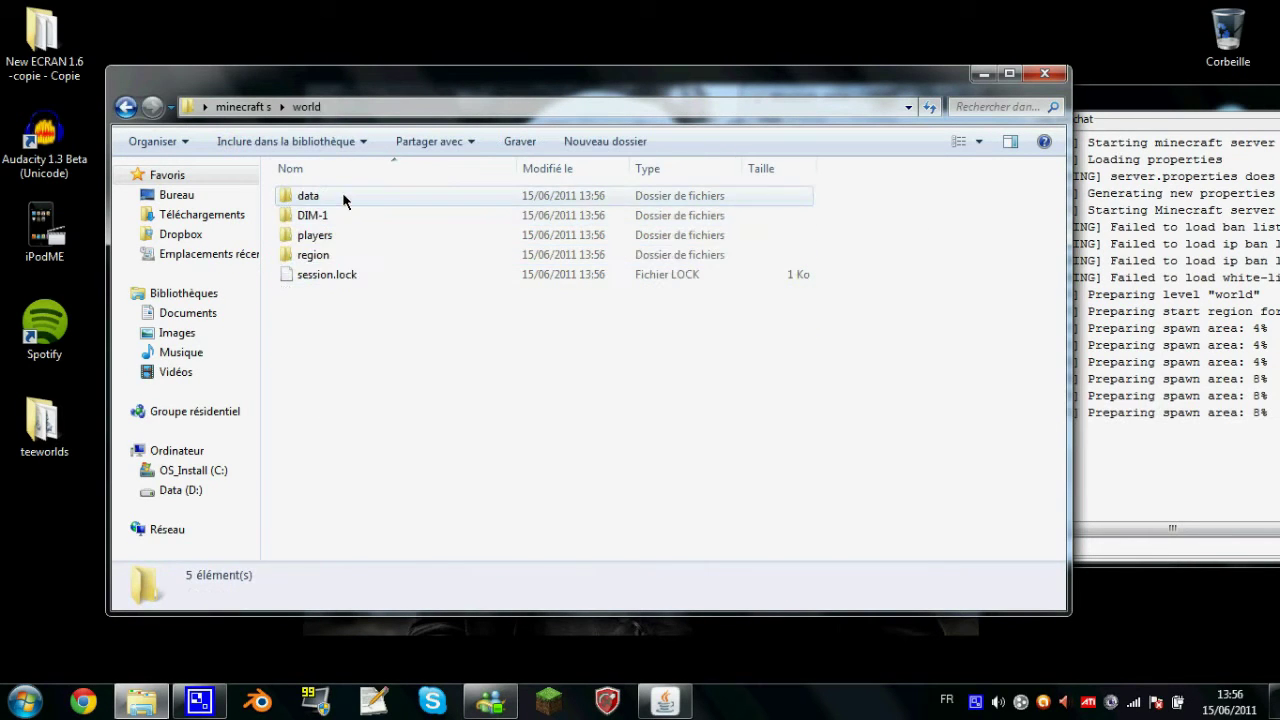
pyautogui.click(126, 106)
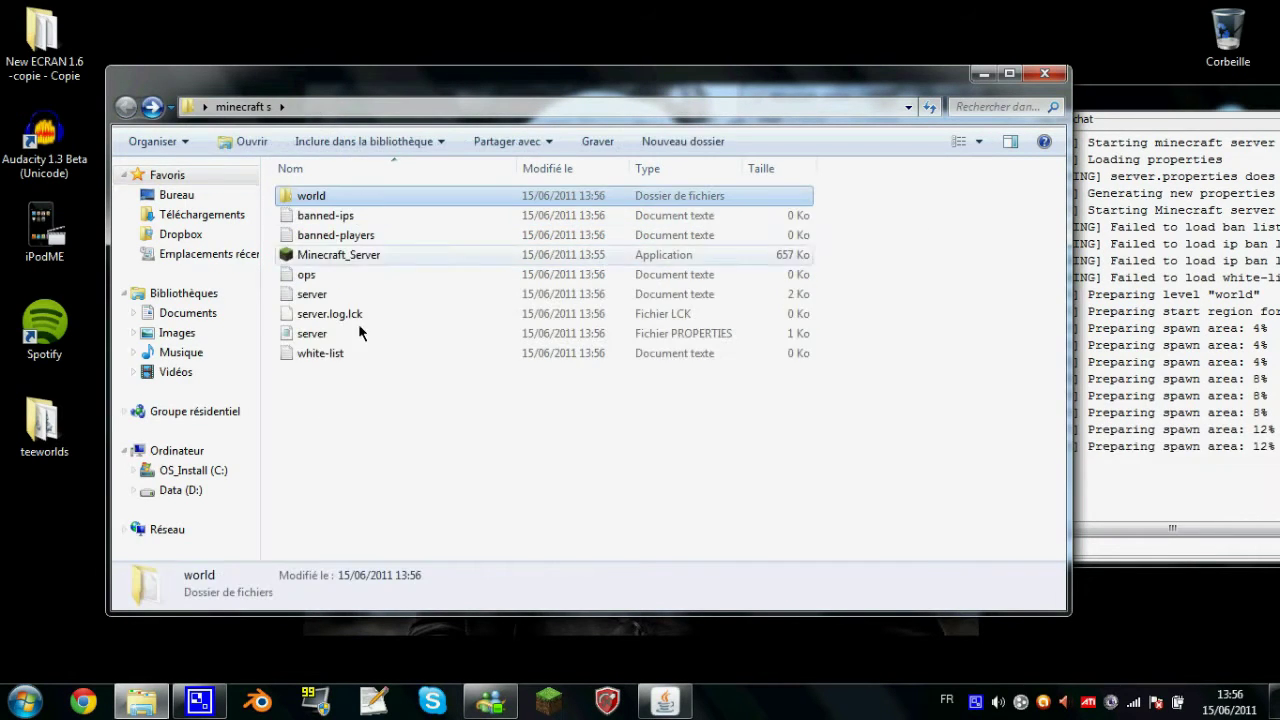
# Examine the generated banned-ips, banned-players and white-list files, opening the white-list and closing it without edits.
pyautogui.click(404, 418)
pyautogui.moveTo(1124, 99); pyautogui.dragTo(1053, 100)
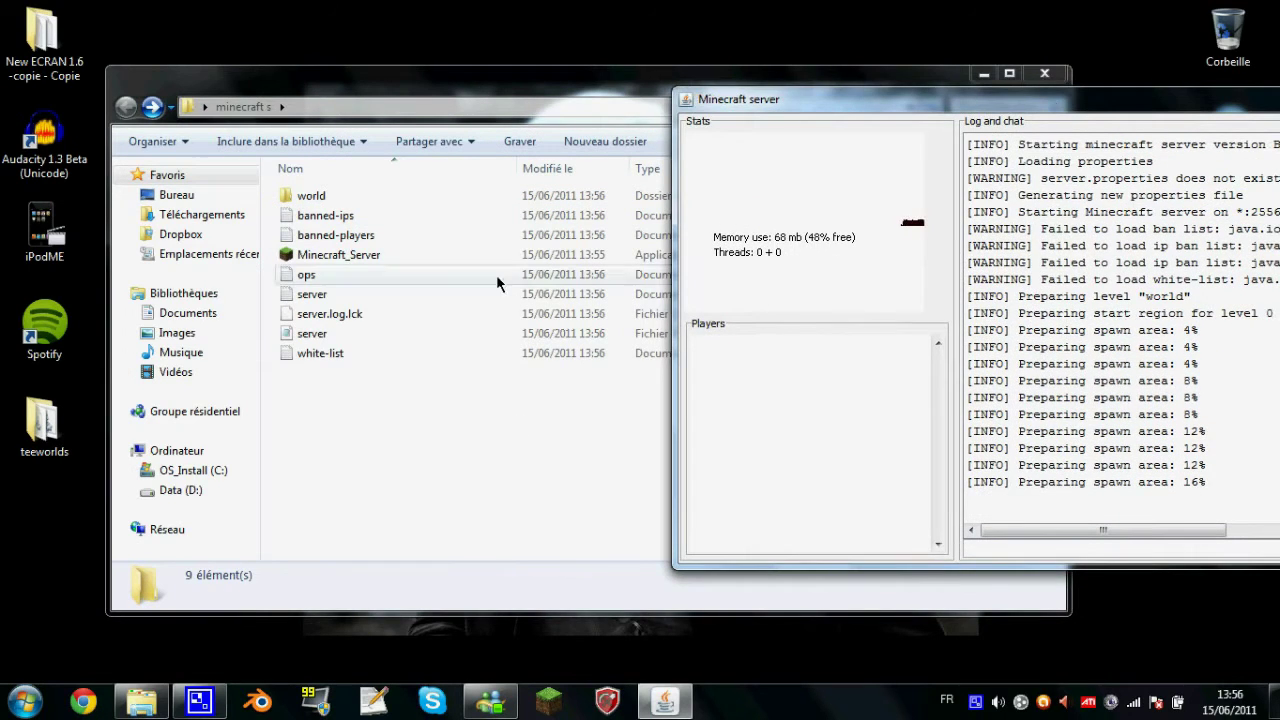
pyautogui.click(376, 415)
pyautogui.click(334, 354)
pyautogui.click(363, 460)
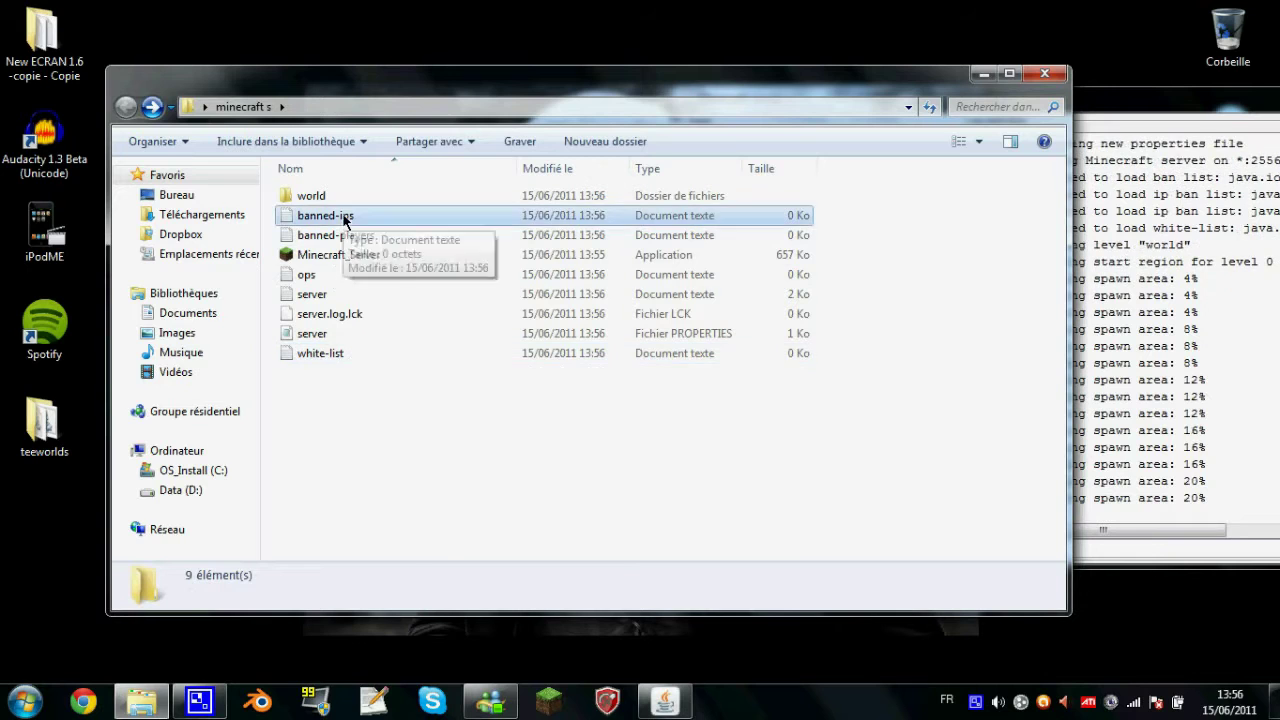
pyautogui.click(345, 236)
pyautogui.click(646, 523)
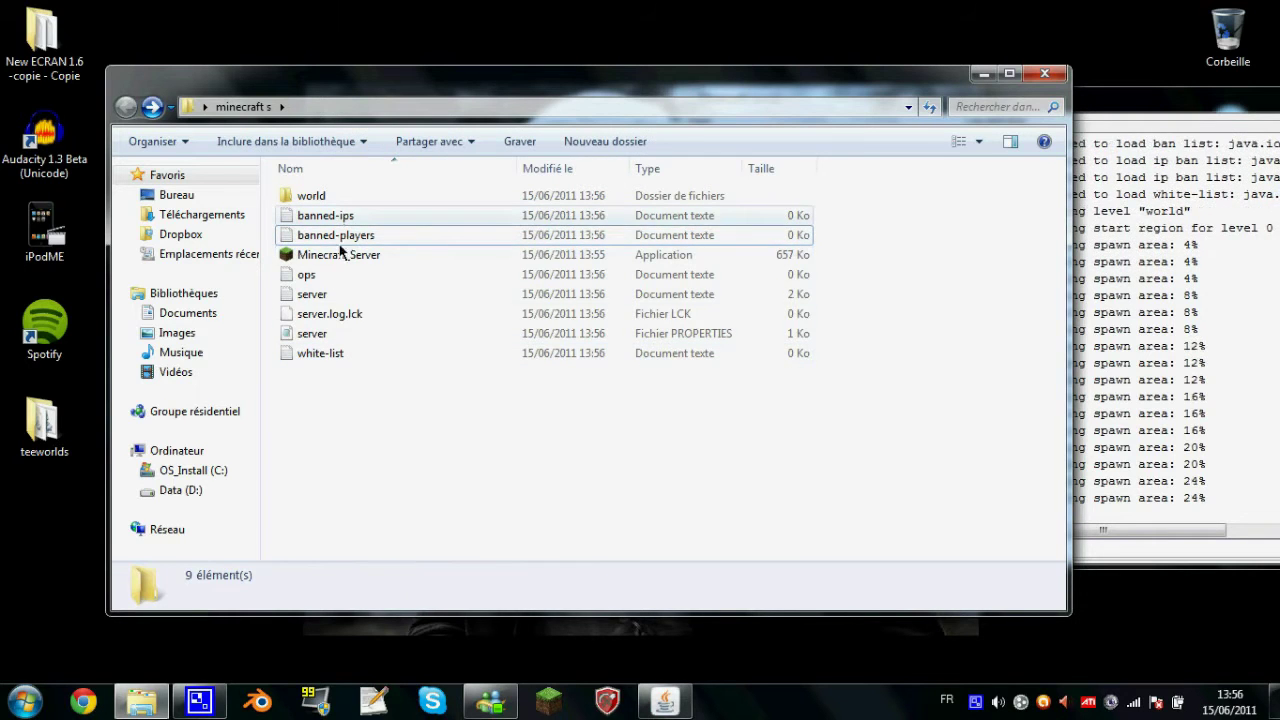
pyautogui.doubleClick(330, 354)
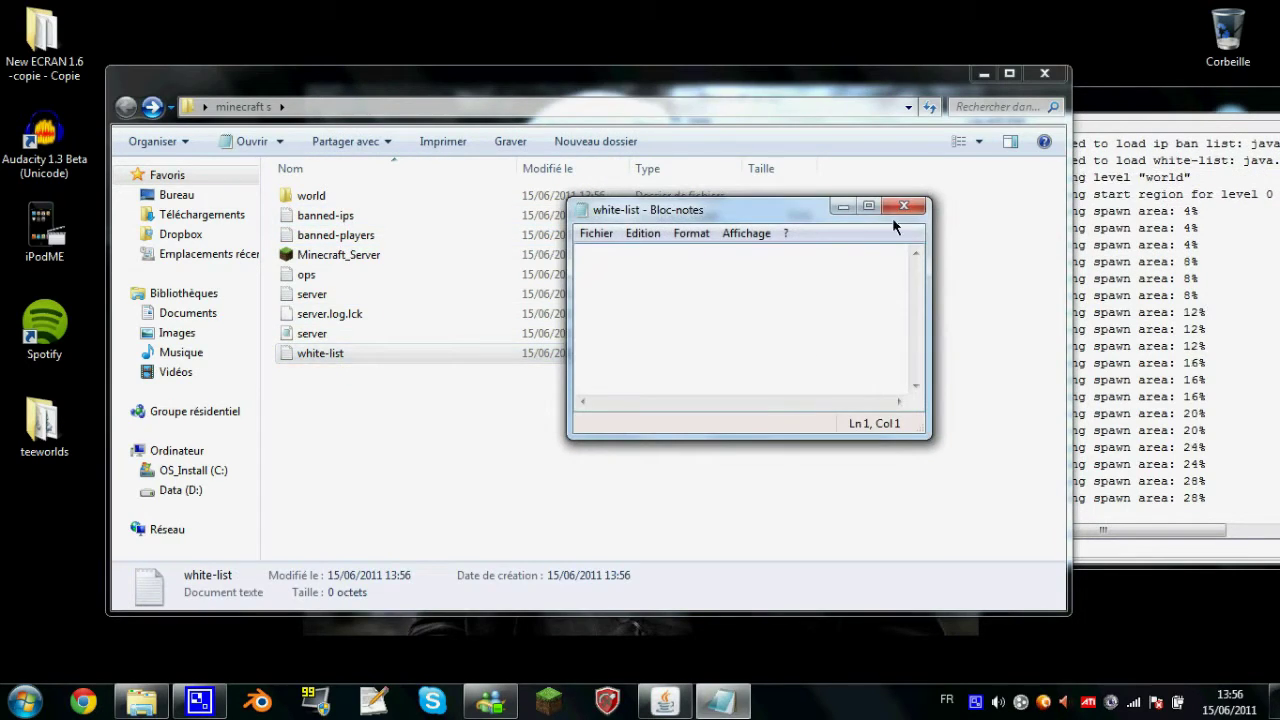
pyautogui.hotkey('alt', 'F4')
pyautogui.click(405, 437)
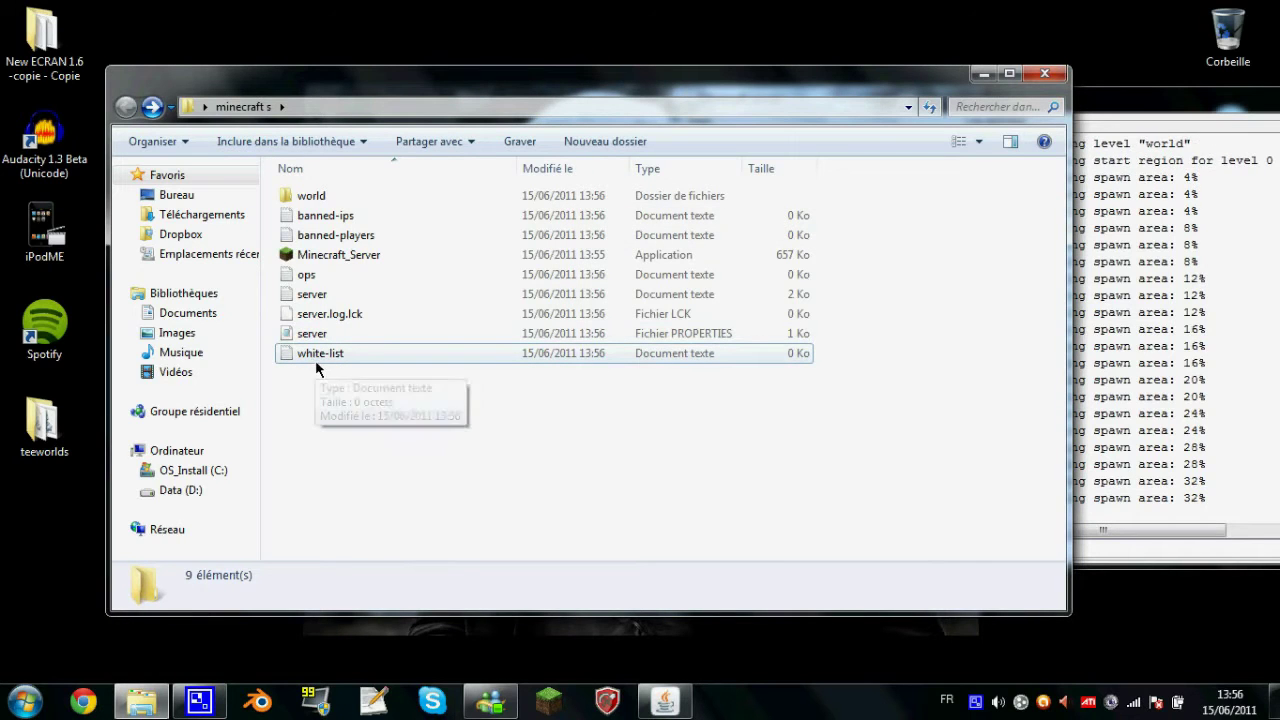
# Add the entry "prospecteam" to the white-list text file, save it and close it.
pyautogui.click(321, 360)
pyautogui.doubleClick(321, 356)
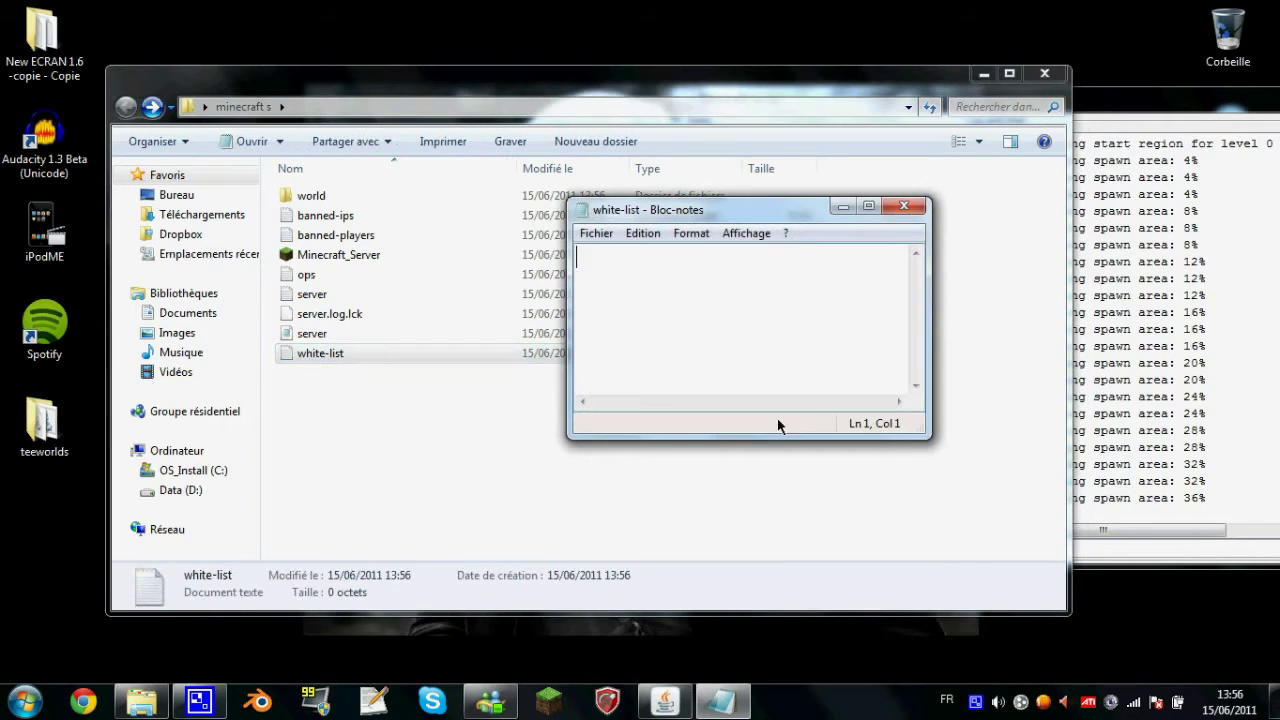
pyautogui.write('prospecteam')
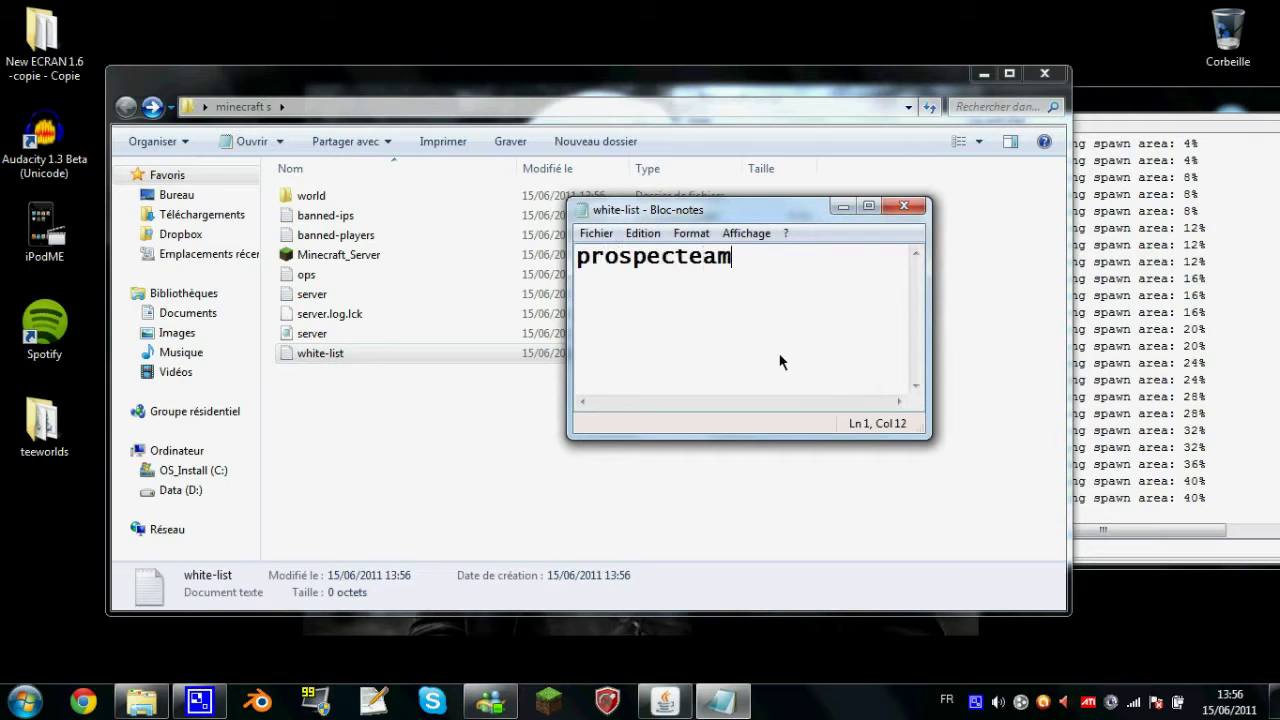
pyautogui.click(912, 205)
# Reopen the white-list file to check its entry, and close it.
pyautogui.click(325, 354)
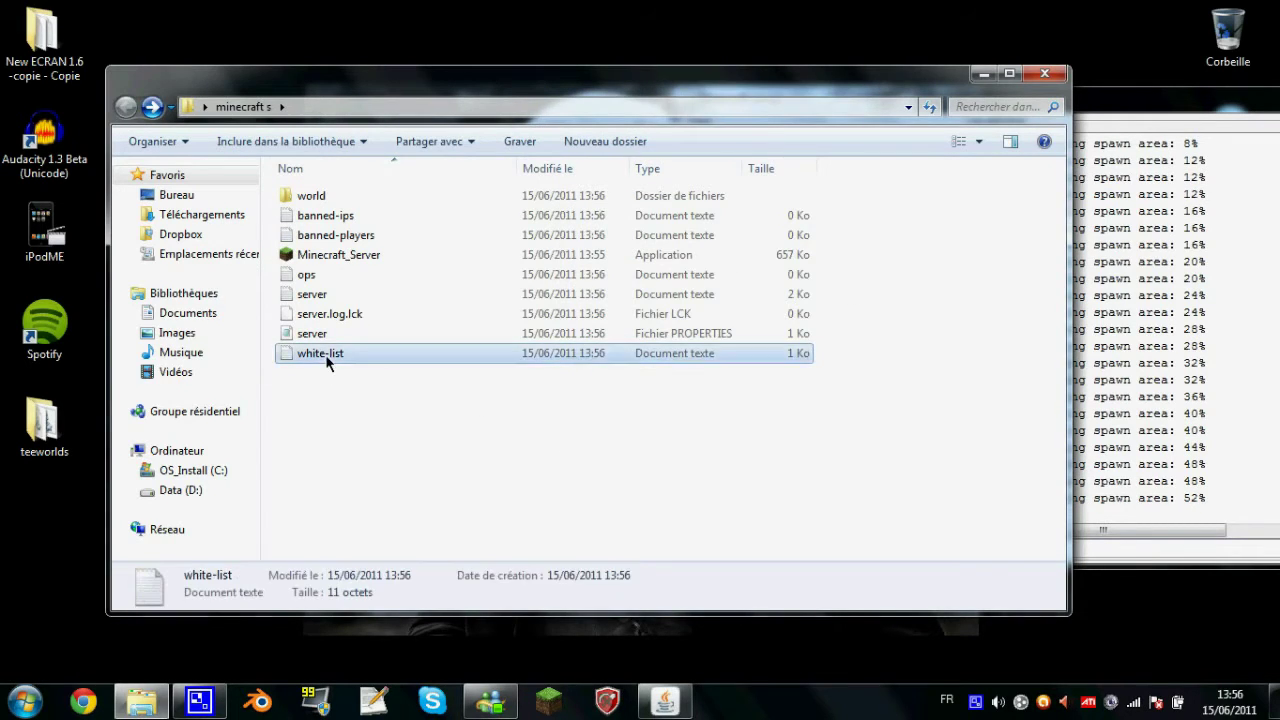
pyautogui.doubleClick(325, 354)
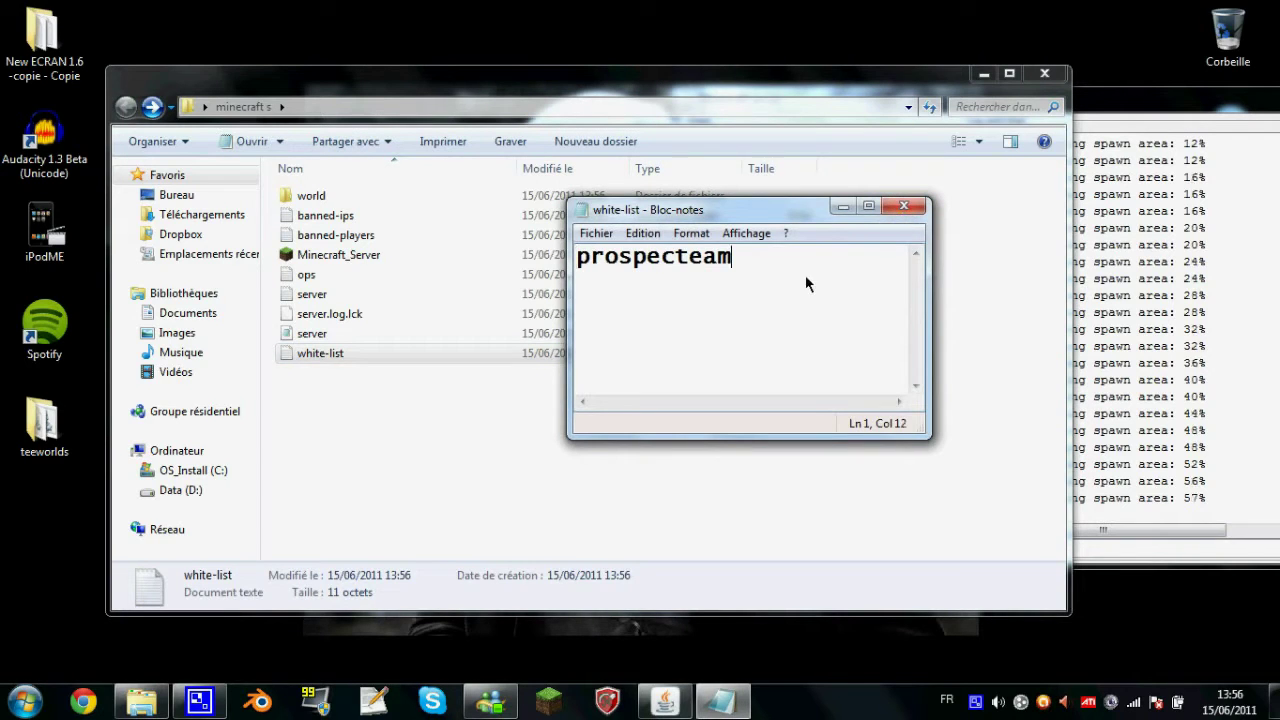
pyautogui.moveTo(805, 275); pyautogui.dragTo(562, 278)
pyautogui.click(912, 205)
pyautogui.click(576, 453)
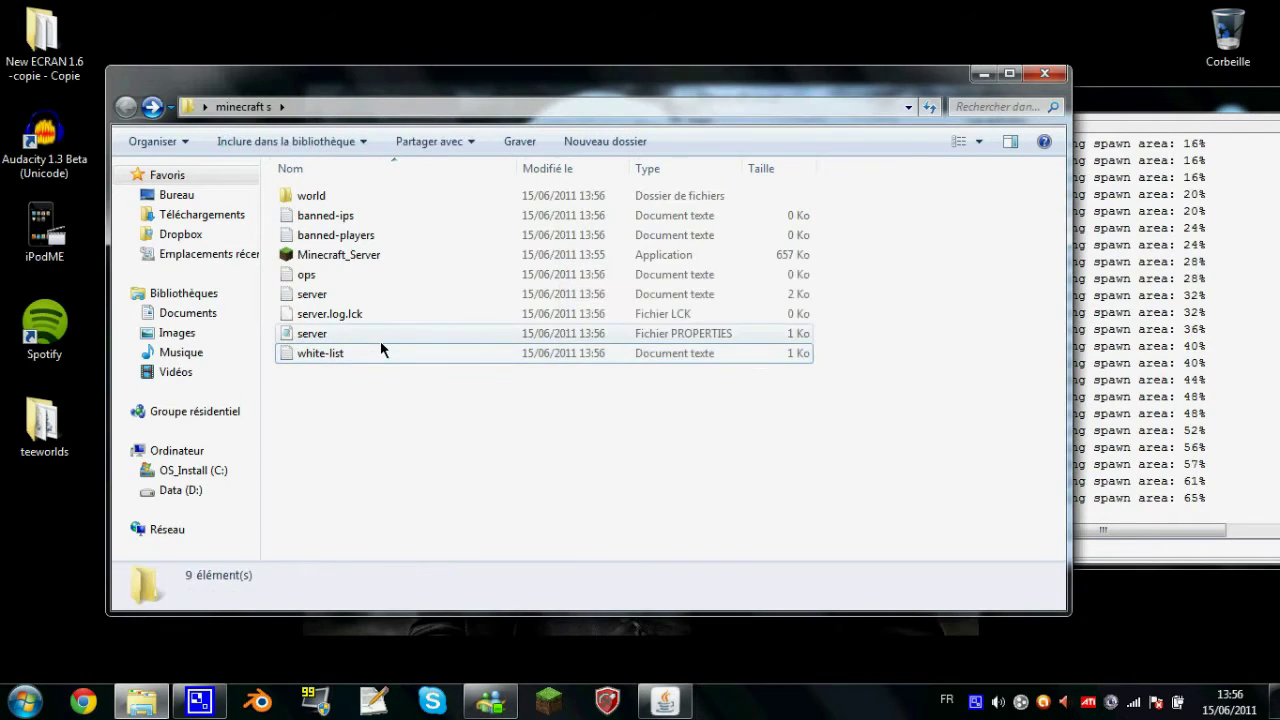
# Open the server PROPERTIES file in Notepad++ and shift its window over the folder window.
pyautogui.rightClick(378, 333)
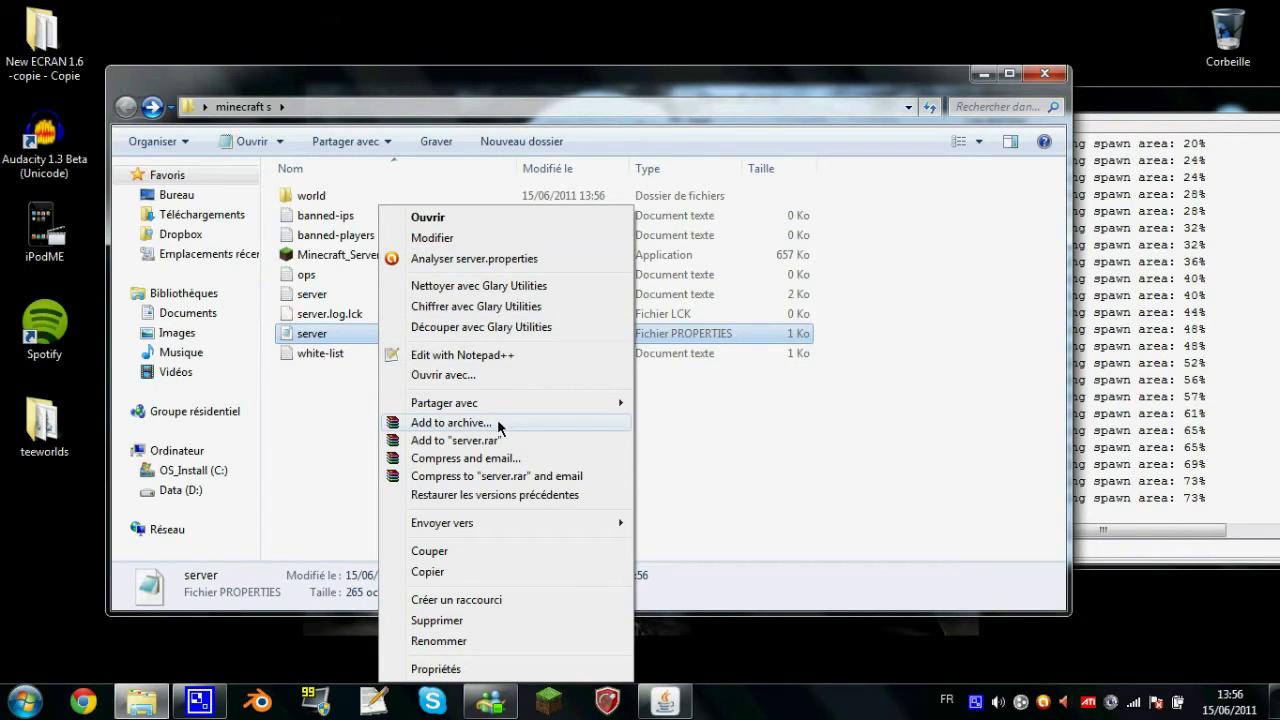
pyautogui.click(464, 355)
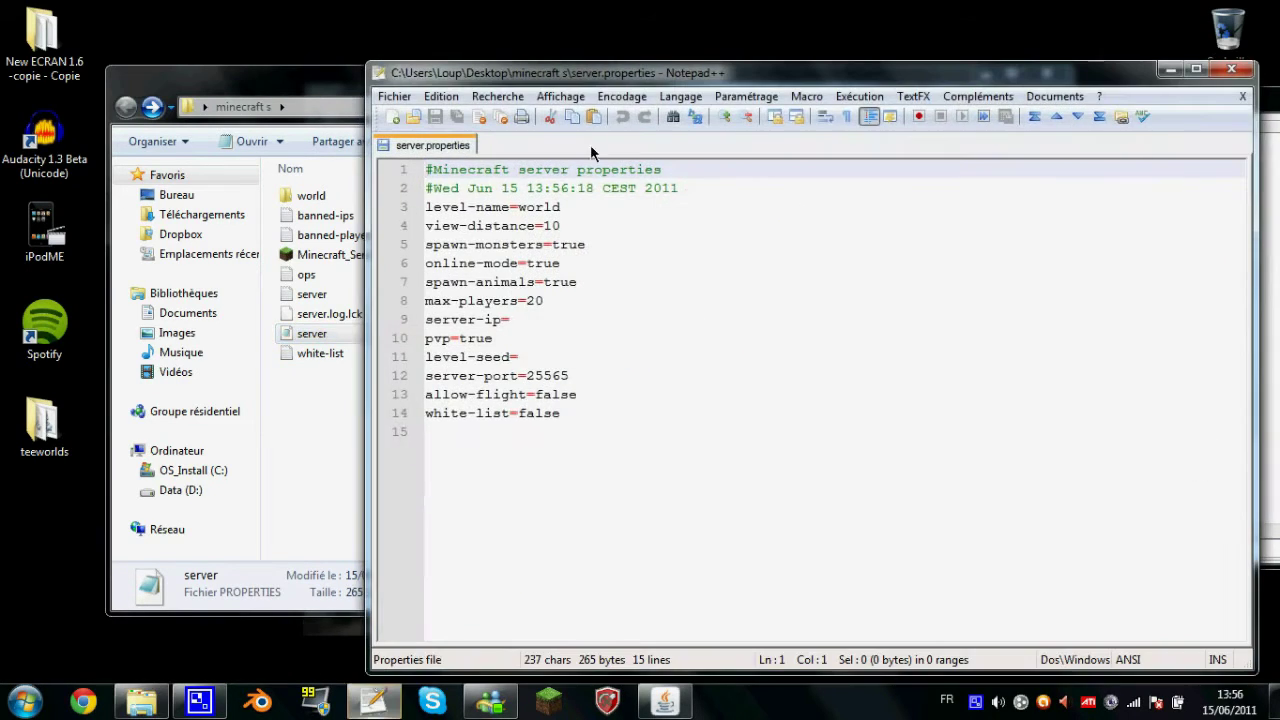
pyautogui.moveTo(582, 79); pyautogui.dragTo(475, 74)
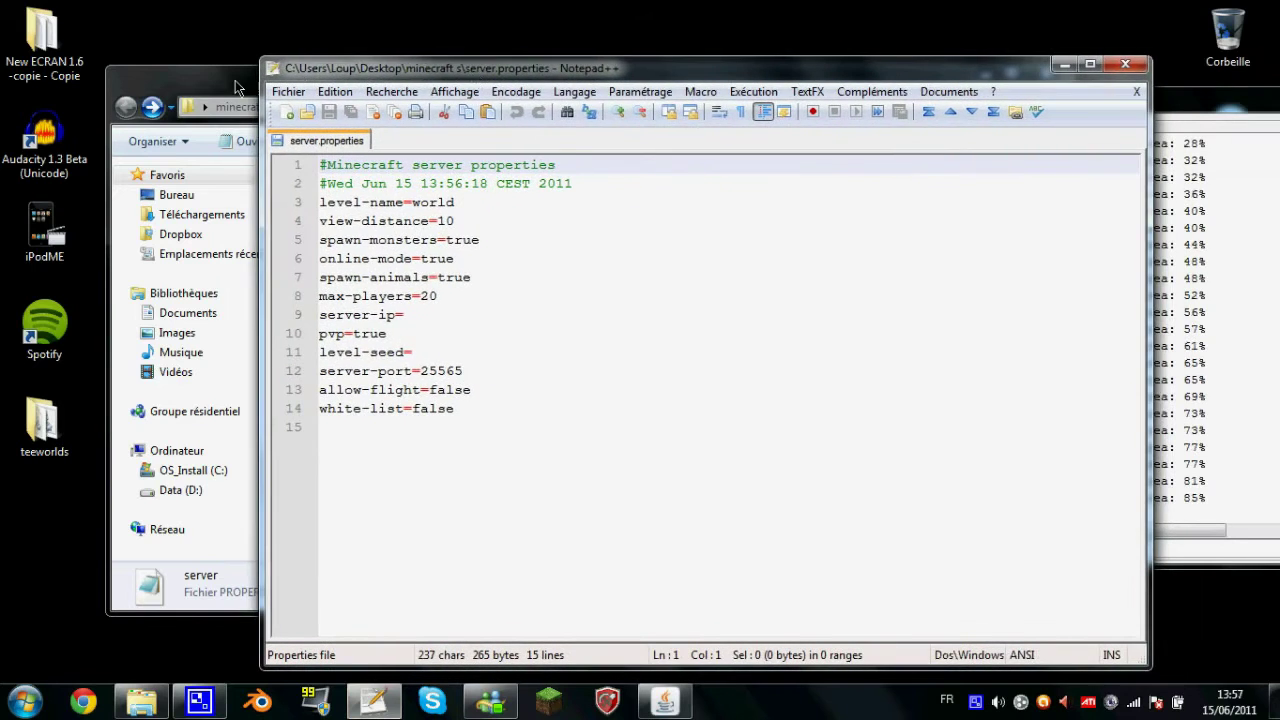
pyautogui.click(235, 82)
pyautogui.click(622, 63)
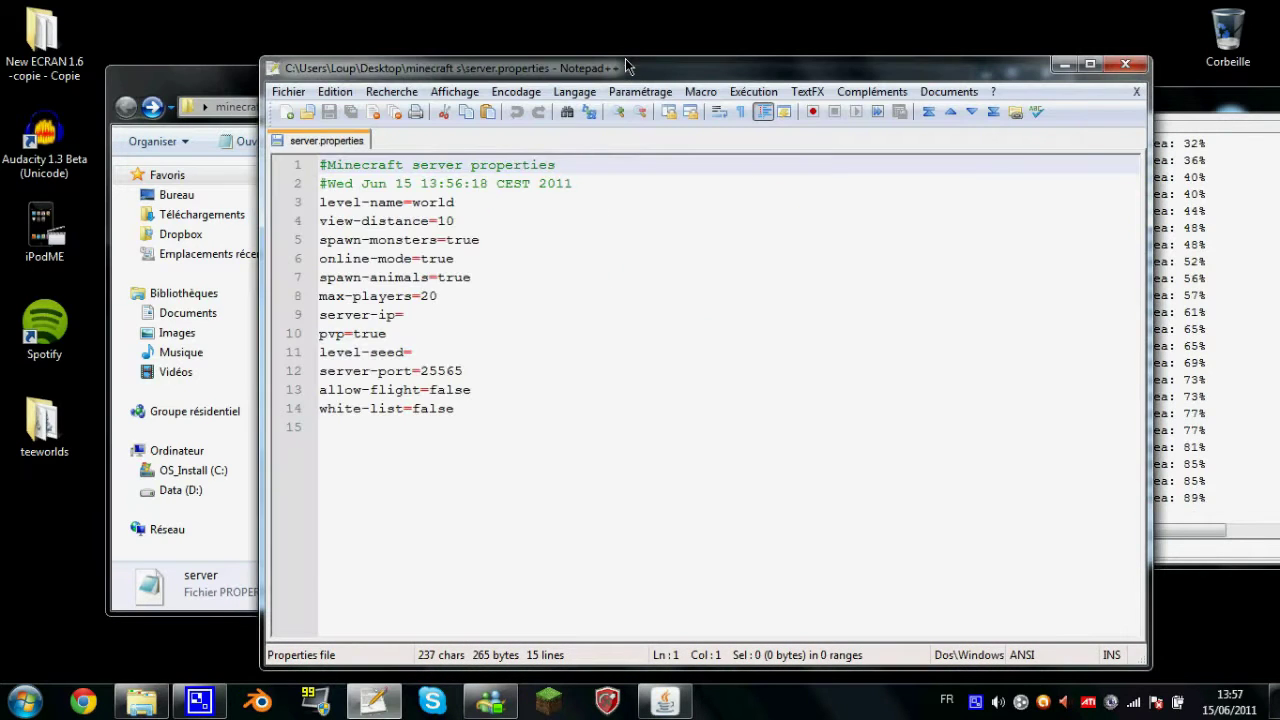
# Set white-list to true in server.properties and save the file.
pyautogui.moveTo(455, 411); pyautogui.dragTo(319, 418)
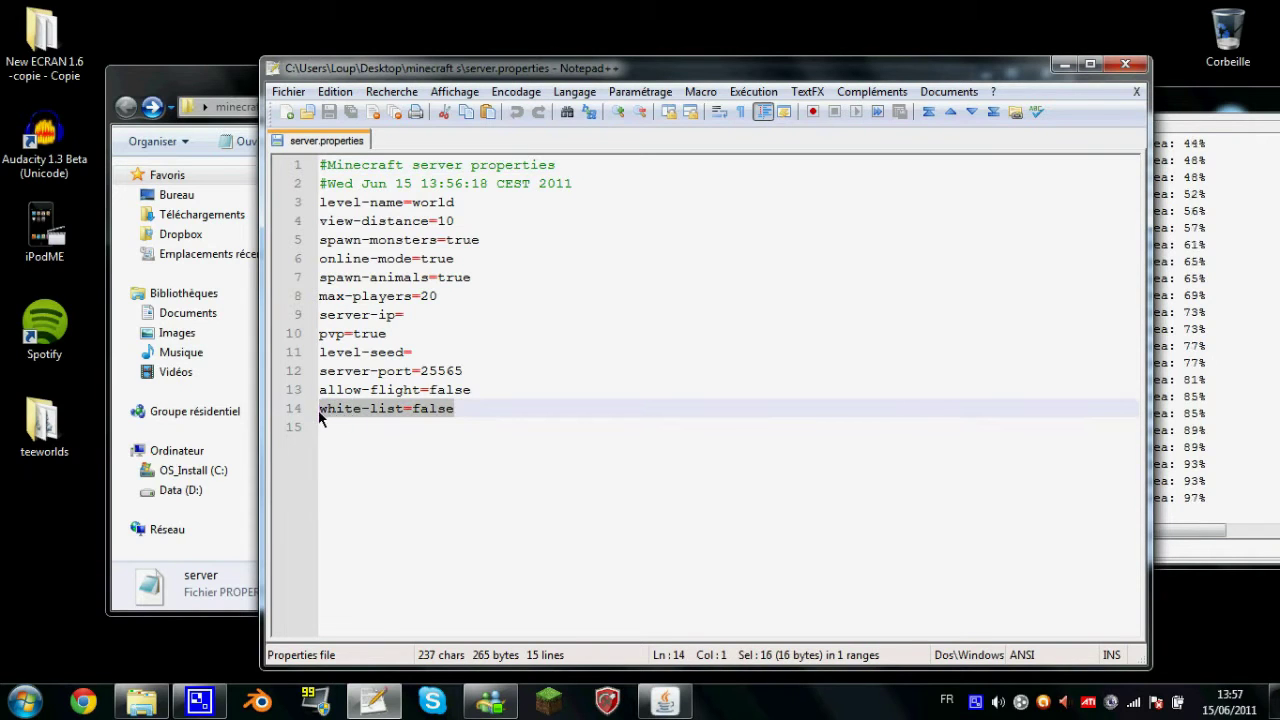
pyautogui.doubleClick(453, 412)
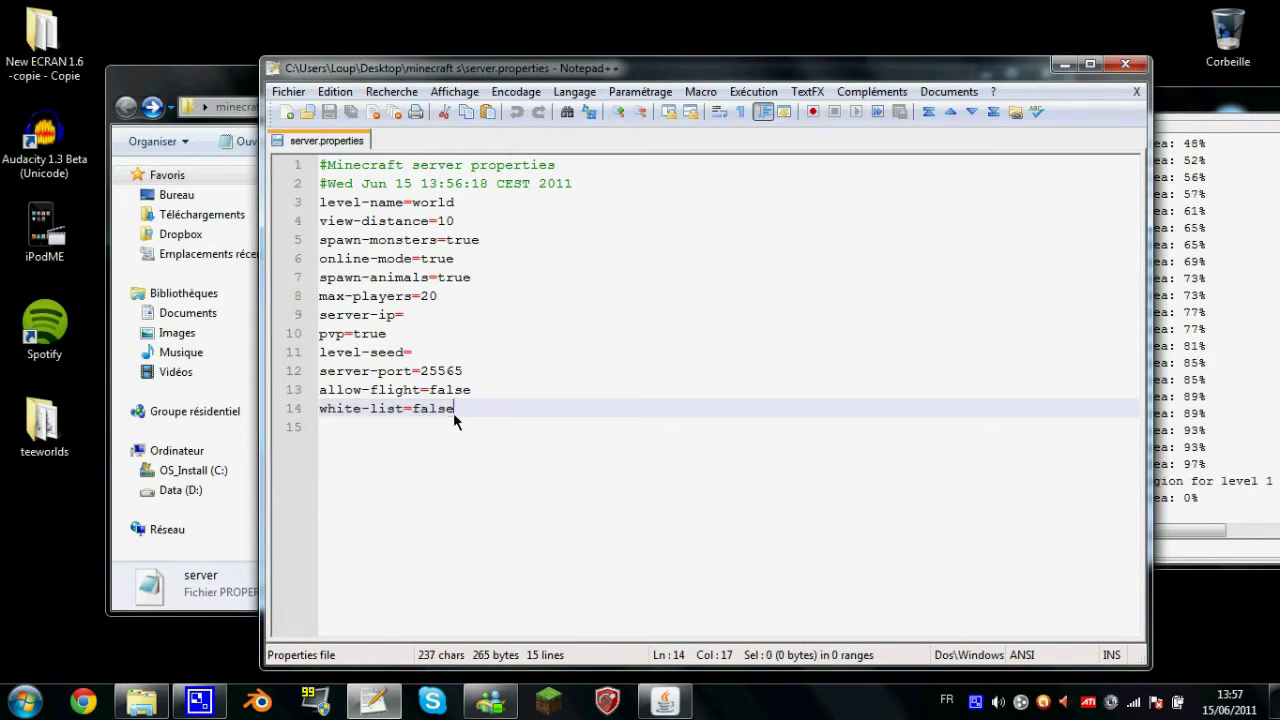
pyautogui.hotkey('shift', 'Down')
pyautogui.click(418, 411)
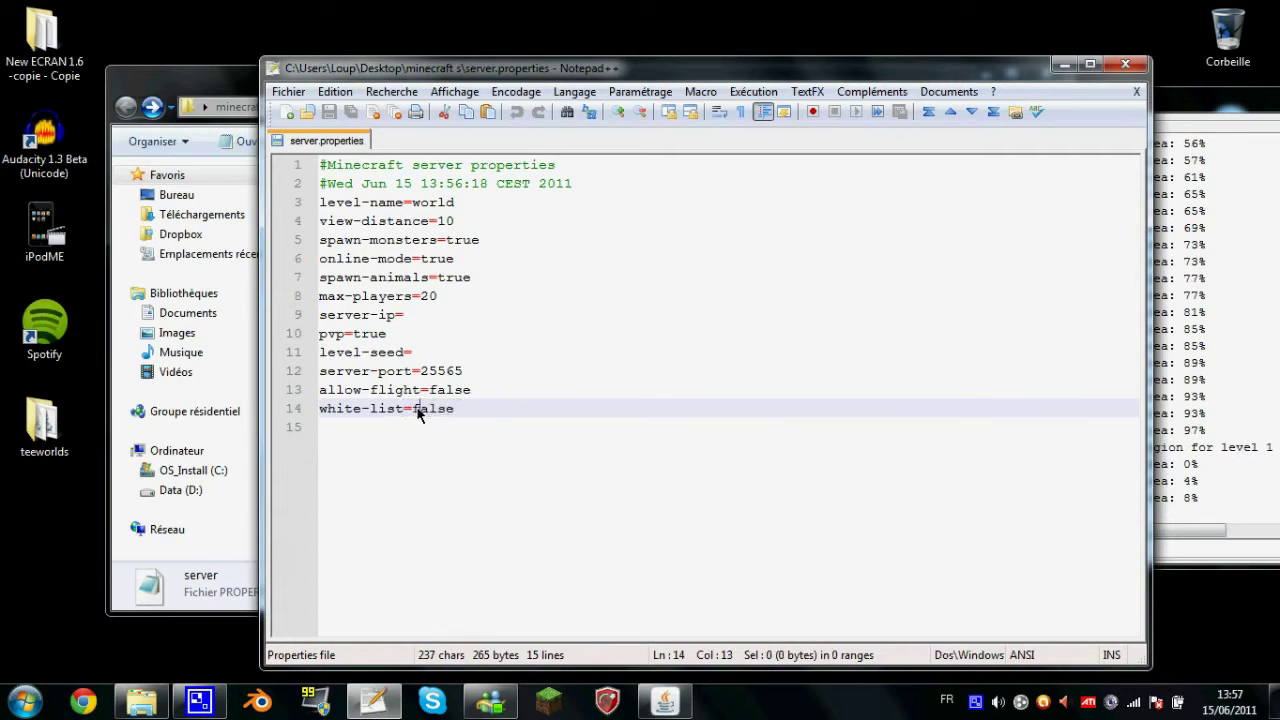
pyautogui.doubleClick(418, 411)
pyautogui.press('BackSpace')
pyautogui.write('true')
pyautogui.hotkey('ctrl', 's')
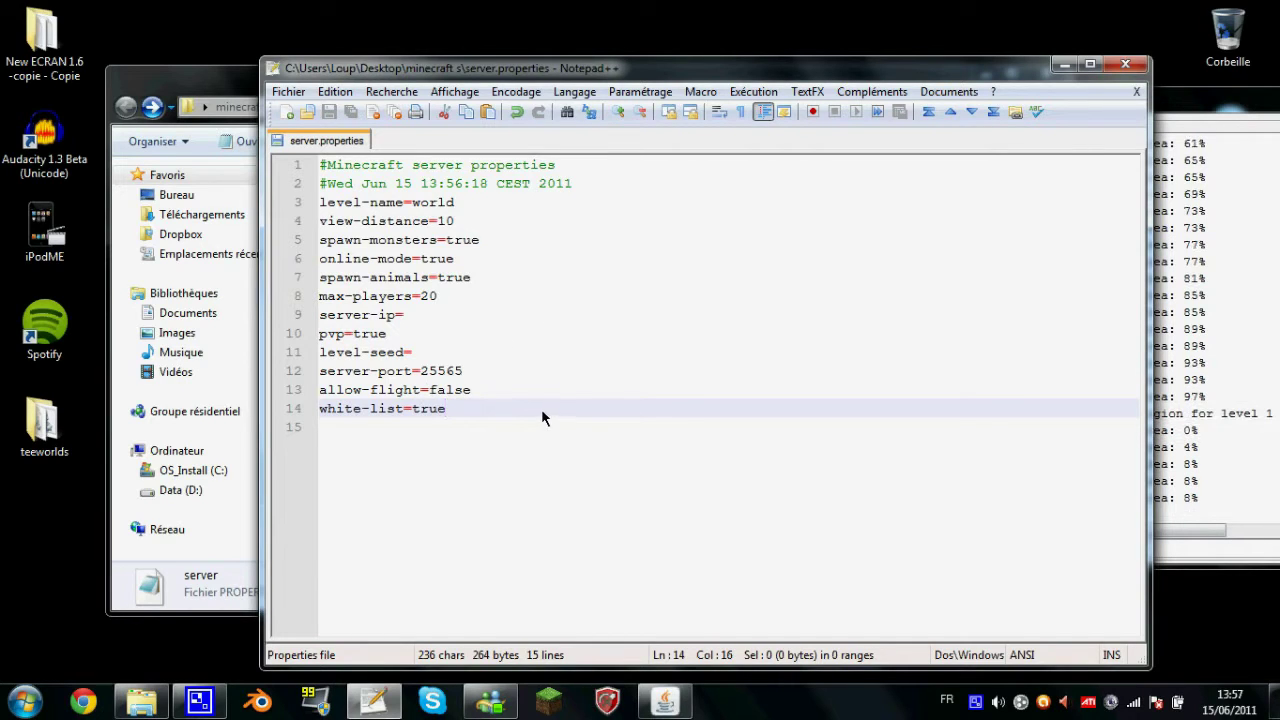
# Examine the level-name, spawn, max-players, server-ip and pvp settings, comparing the level name with the world folder.
pyautogui.moveTo(455, 203); pyautogui.dragTo(409, 208)
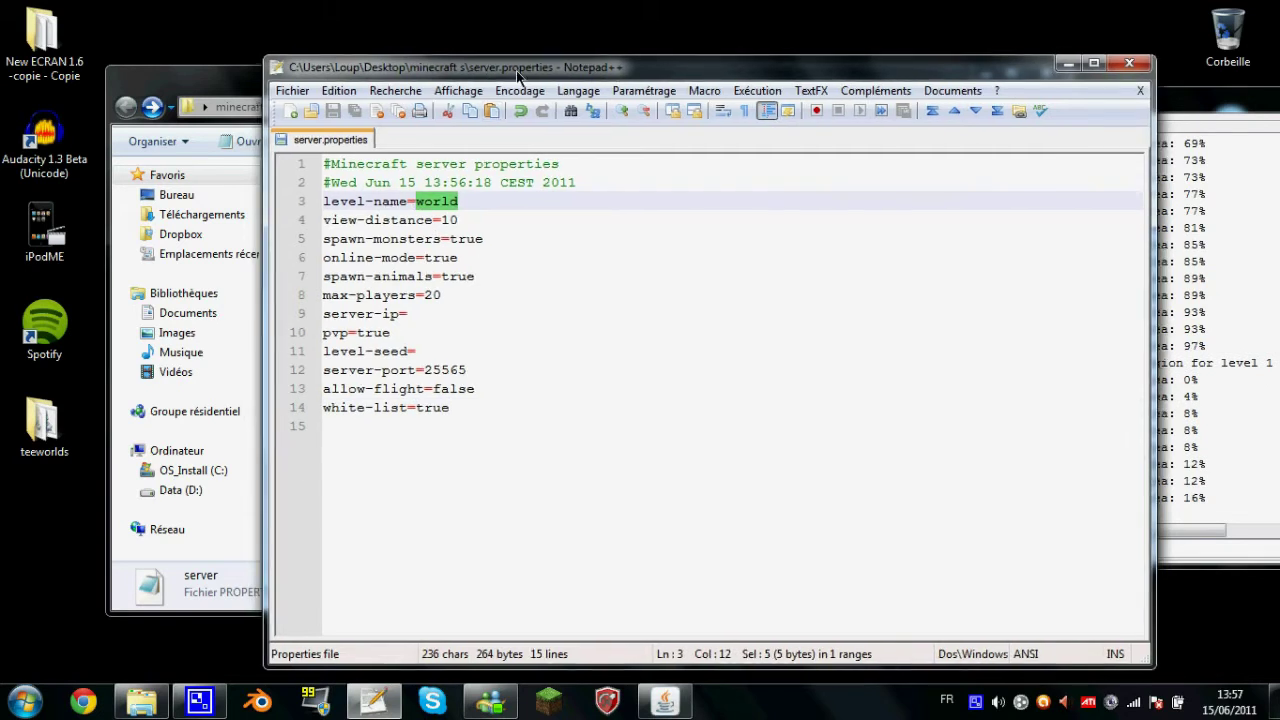
pyautogui.moveTo(450, 67); pyautogui.dragTo(592, 111)
pyautogui.click(312, 195)
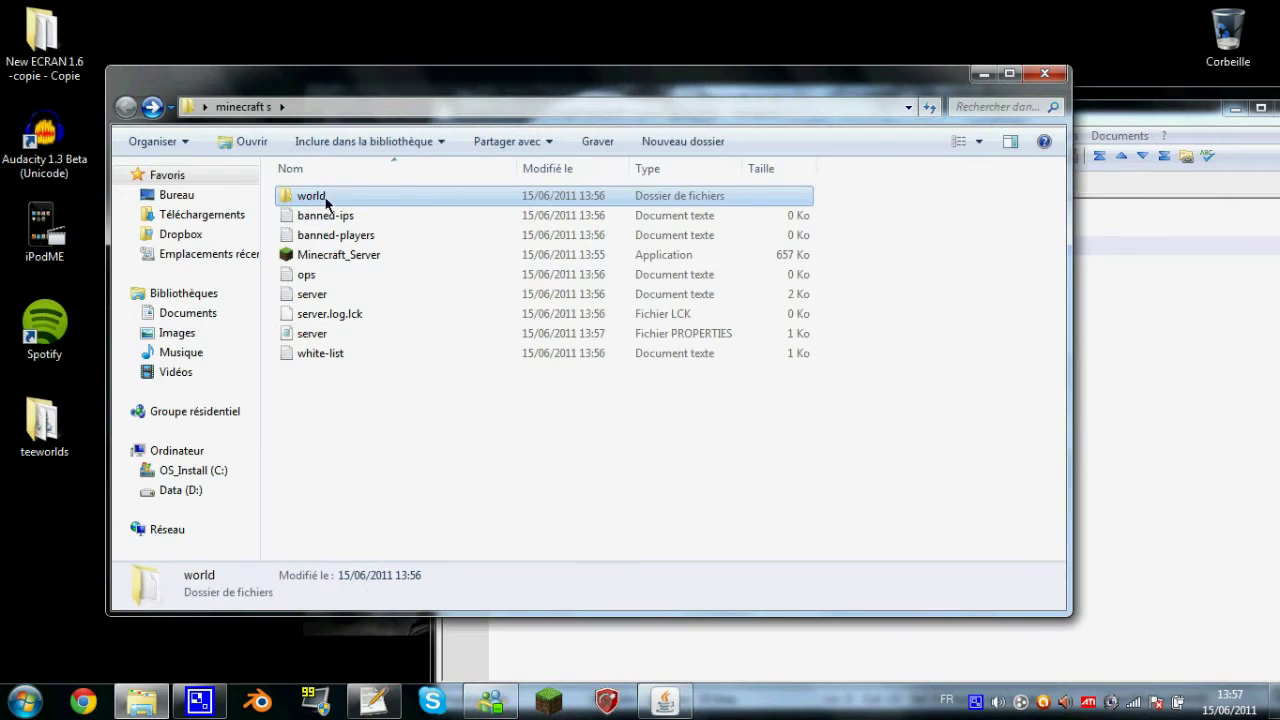
pyautogui.click(1095, 122)
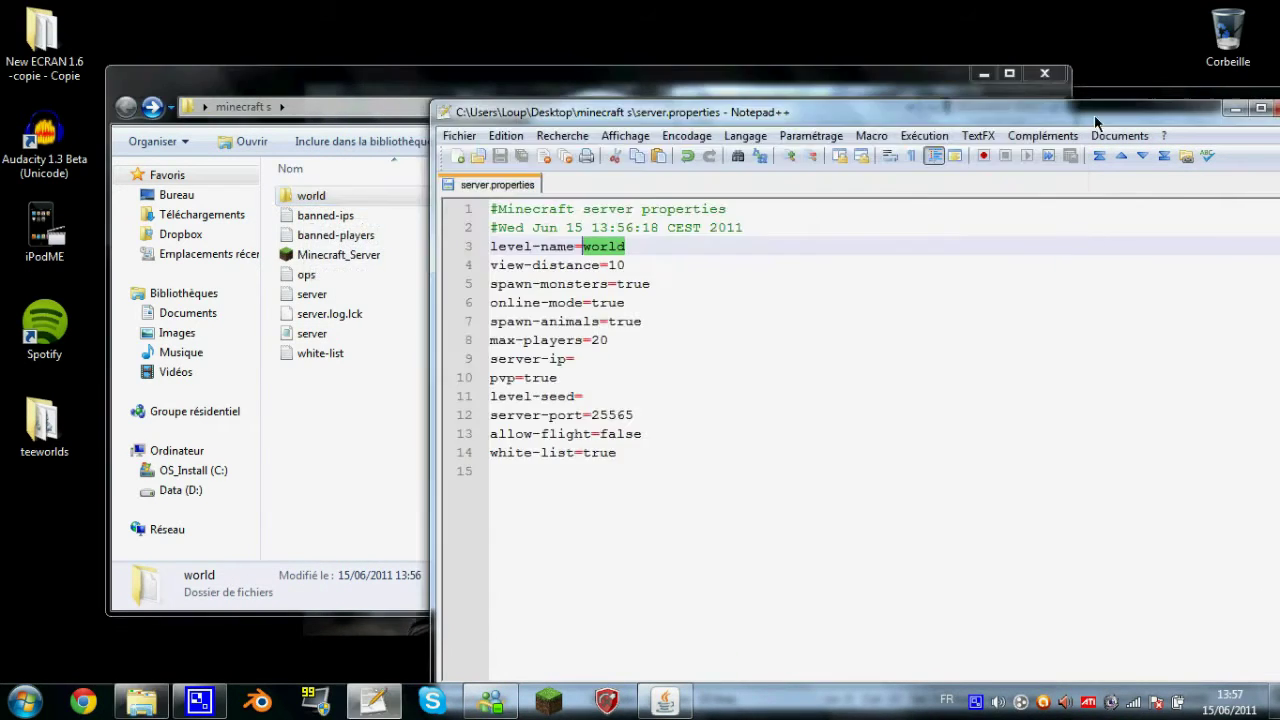
pyautogui.doubleClick(648, 285)
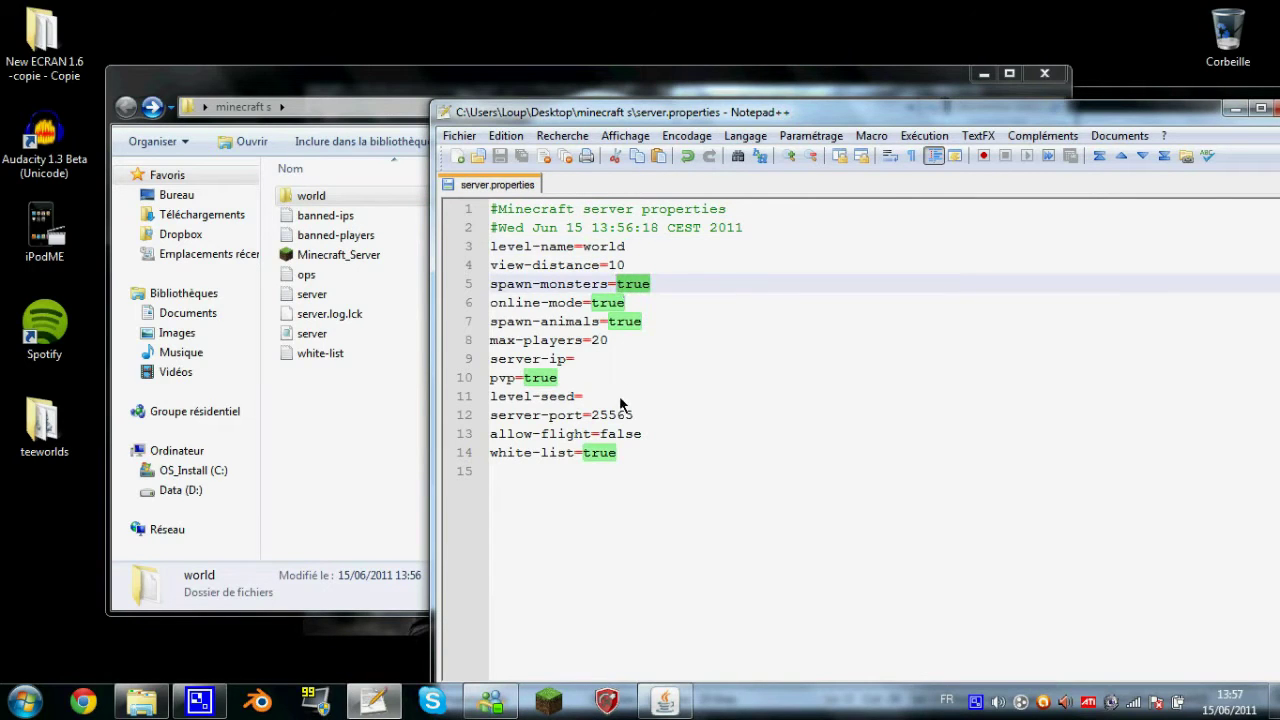
pyautogui.tripleClick(568, 291)
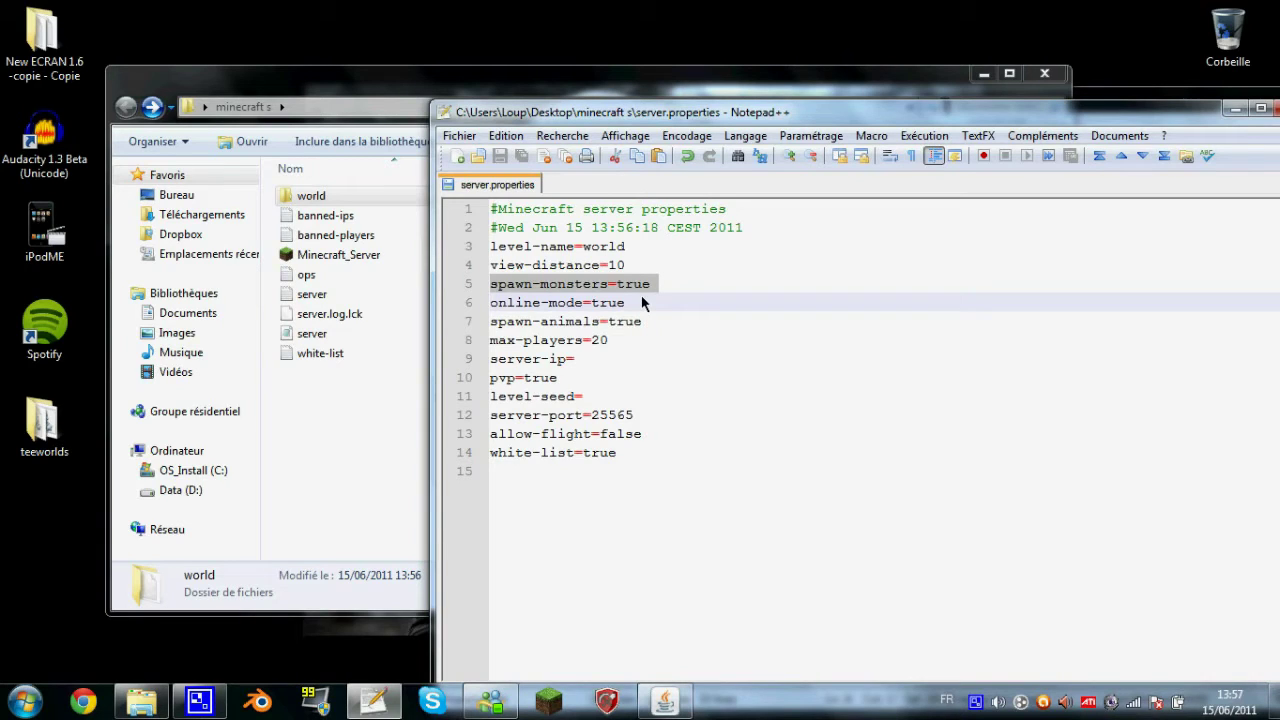
pyautogui.click(648, 322)
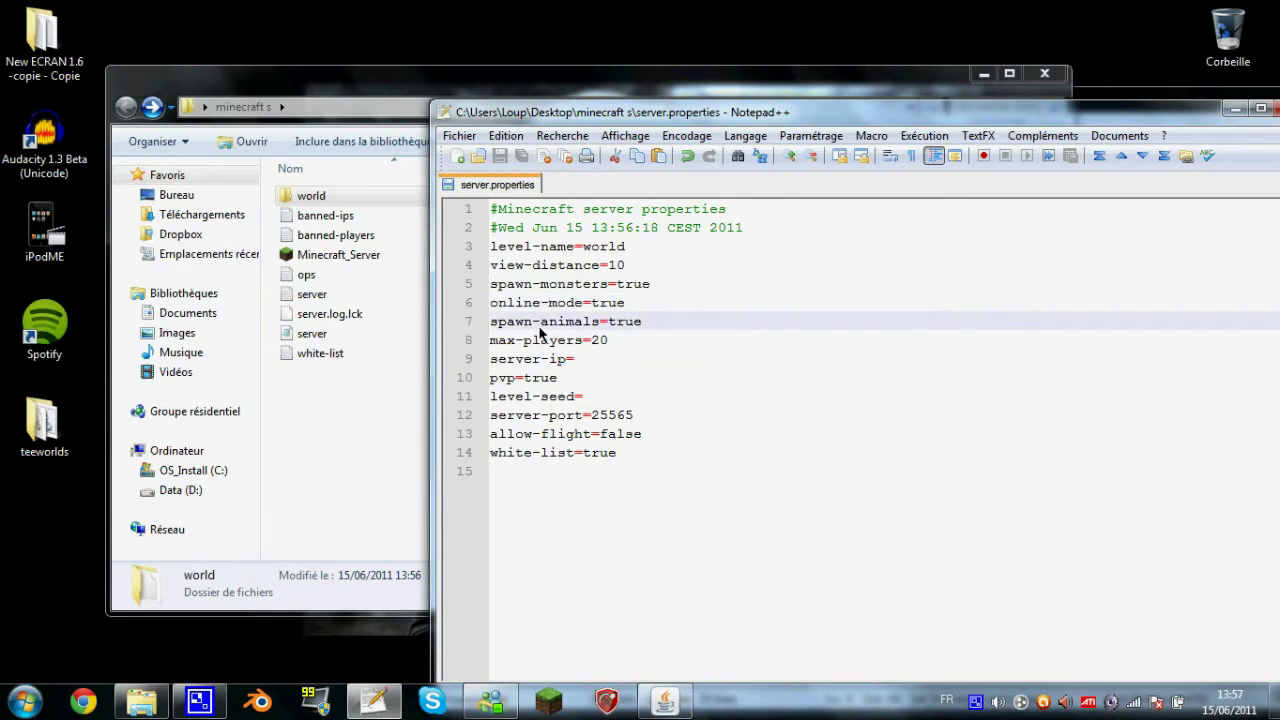
pyautogui.moveTo(607, 343); pyautogui.dragTo(492, 343)
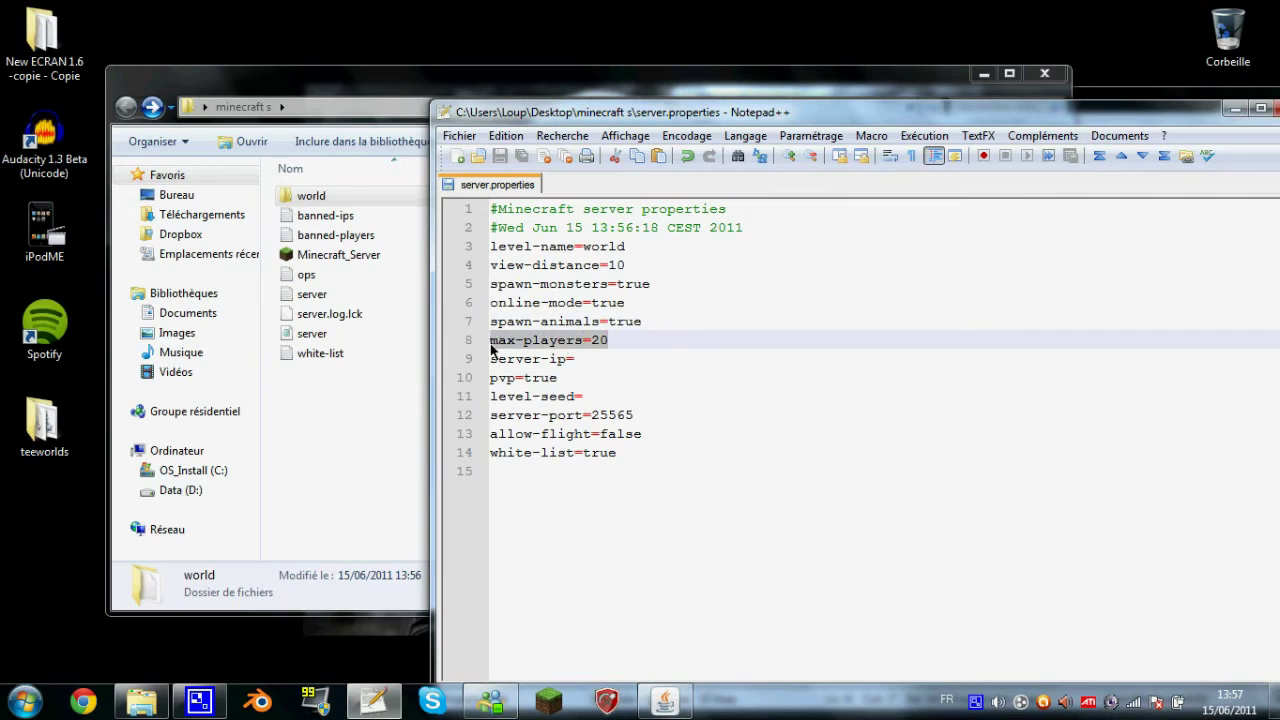
pyautogui.moveTo(578, 360); pyautogui.dragTo(467, 365)
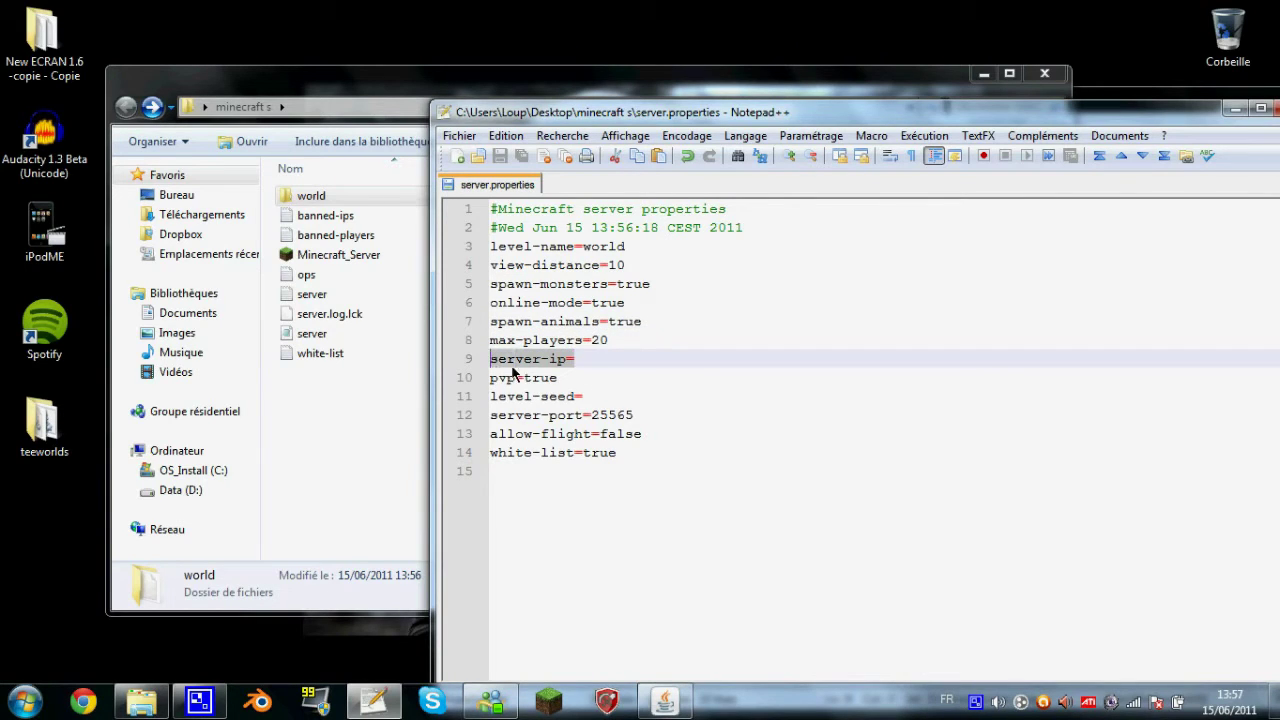
pyautogui.moveTo(573, 381); pyautogui.dragTo(492, 390)
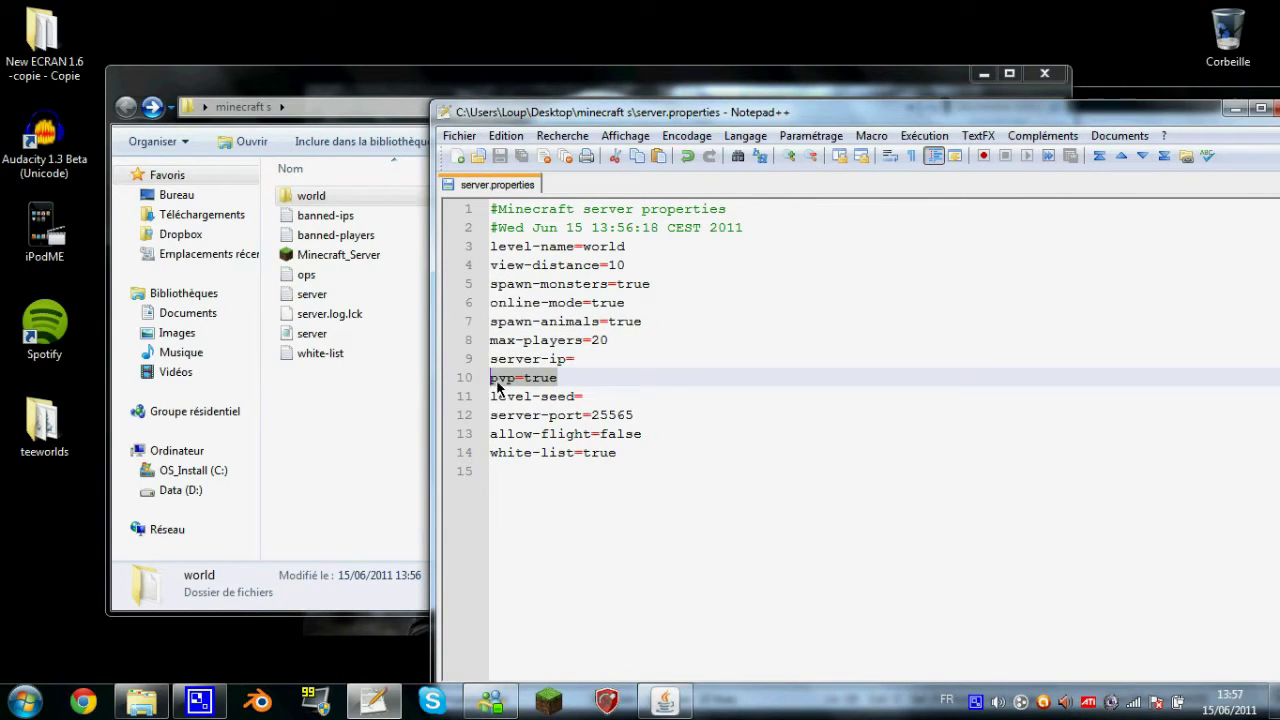
# Set pvp to false in server.properties and save the file.
pyautogui.doubleClick(526, 379)
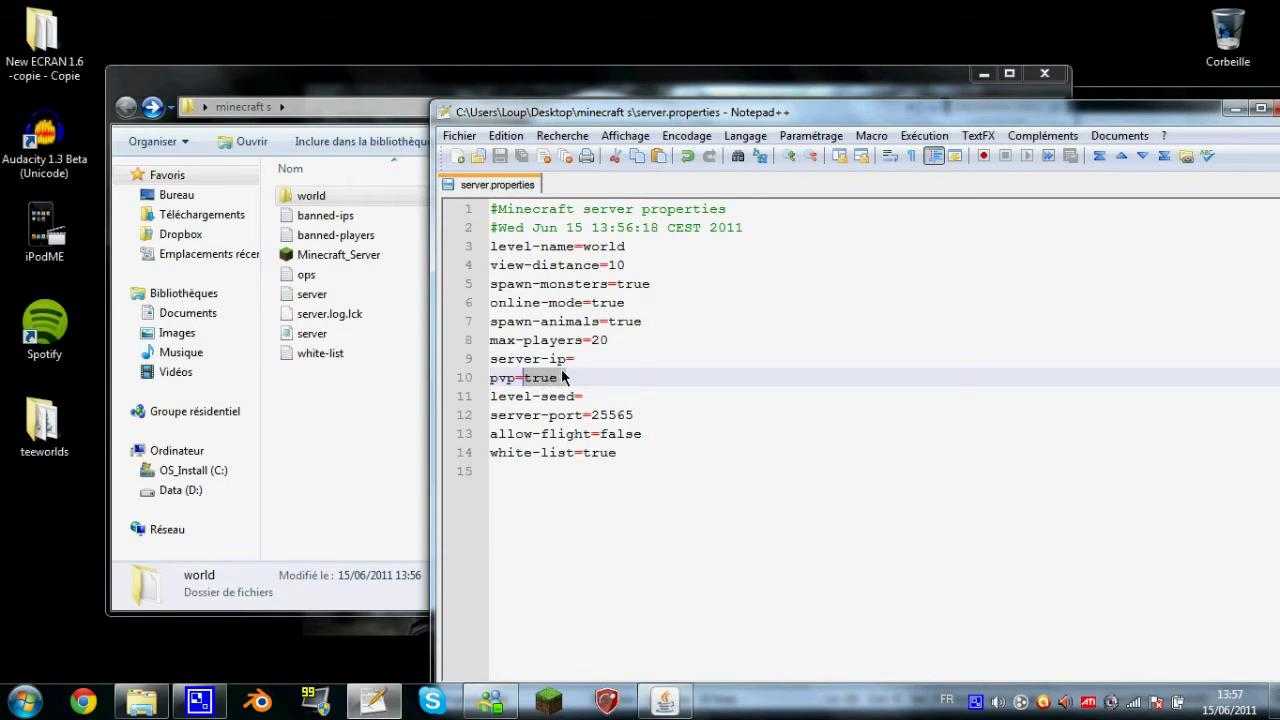
pyautogui.press('Delete')
pyautogui.press('Delete')
pyautogui.write('flase')
pyautogui.press('BackSpace')
pyautogui.press('BackSpace')
pyautogui.press('BackSpace')
pyautogui.press('BackSpace')
pyautogui.press('BackSpace')
pyautogui.write('true')
pyautogui.press('Return')
pyautogui.click(570, 385)
pyautogui.press('BackSpace')
pyautogui.write('false')
pyautogui.hotkey('ctrl', 's')
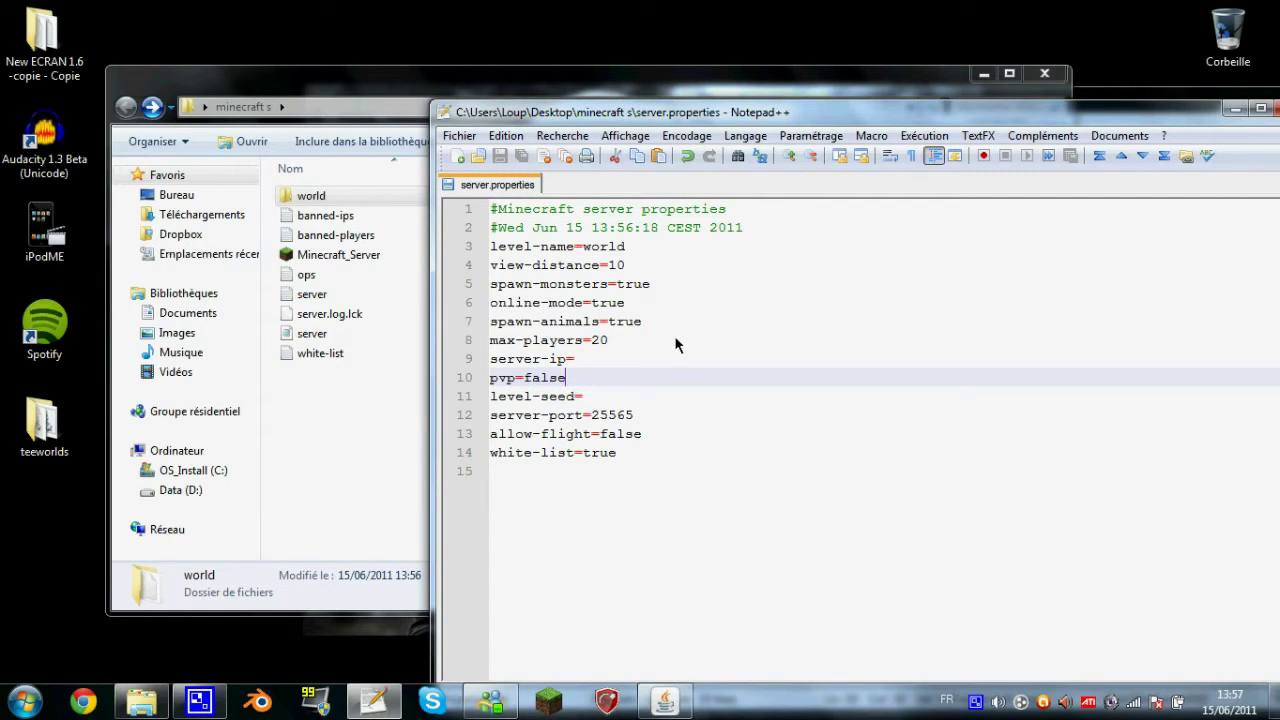
# Review the server-port value in server.properties, and close the Notepad++ window.
pyautogui.moveTo(634, 415); pyautogui.dragTo(600, 417)
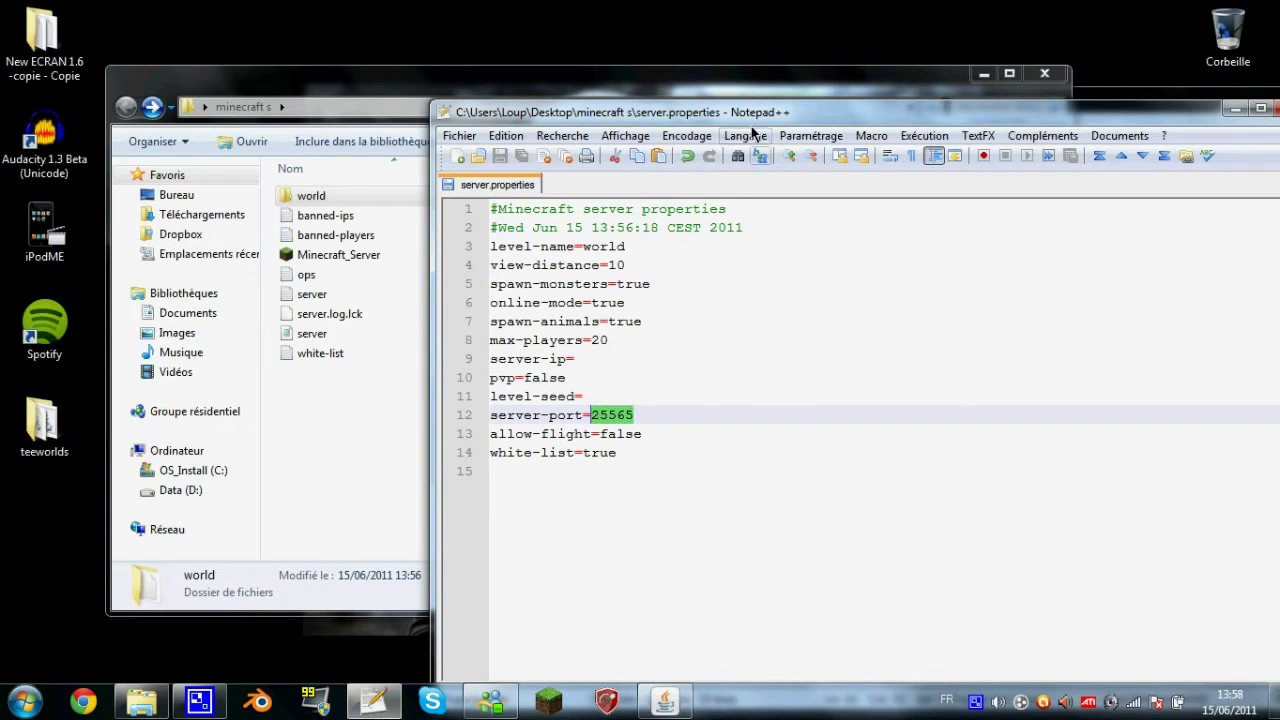
pyautogui.moveTo(752, 112); pyautogui.dragTo(532, 68)
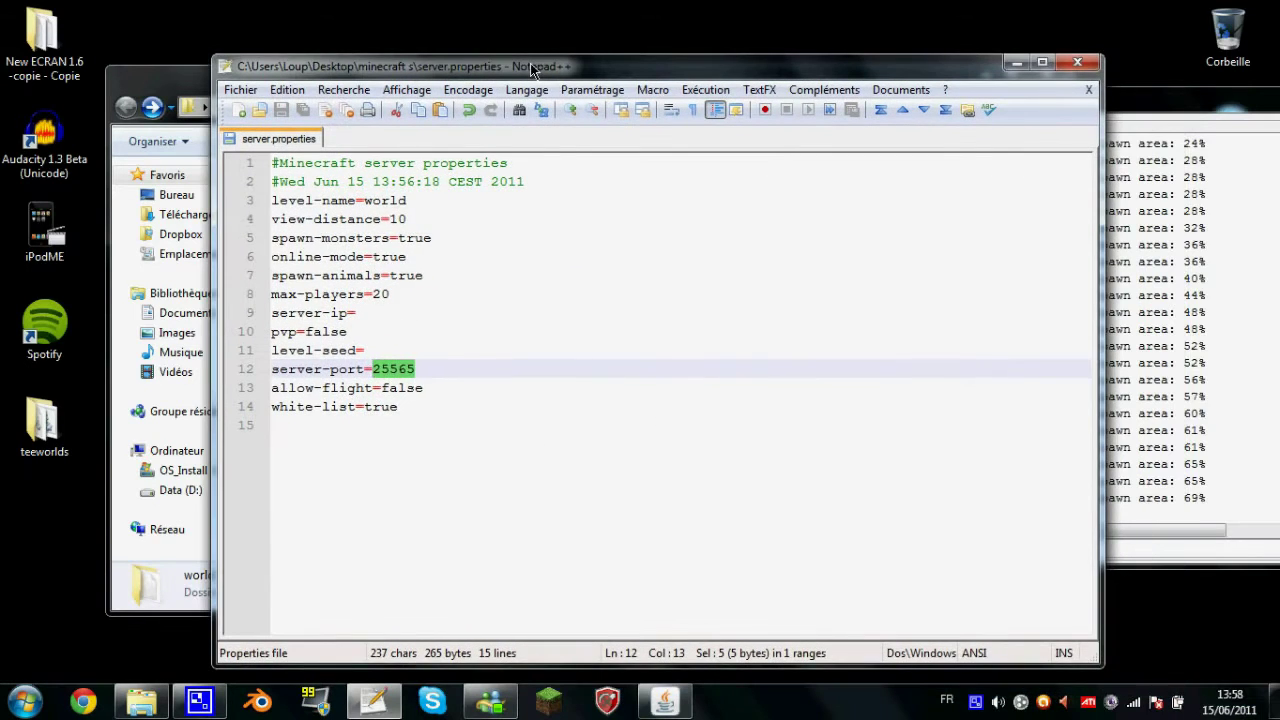
pyautogui.click(452, 460)
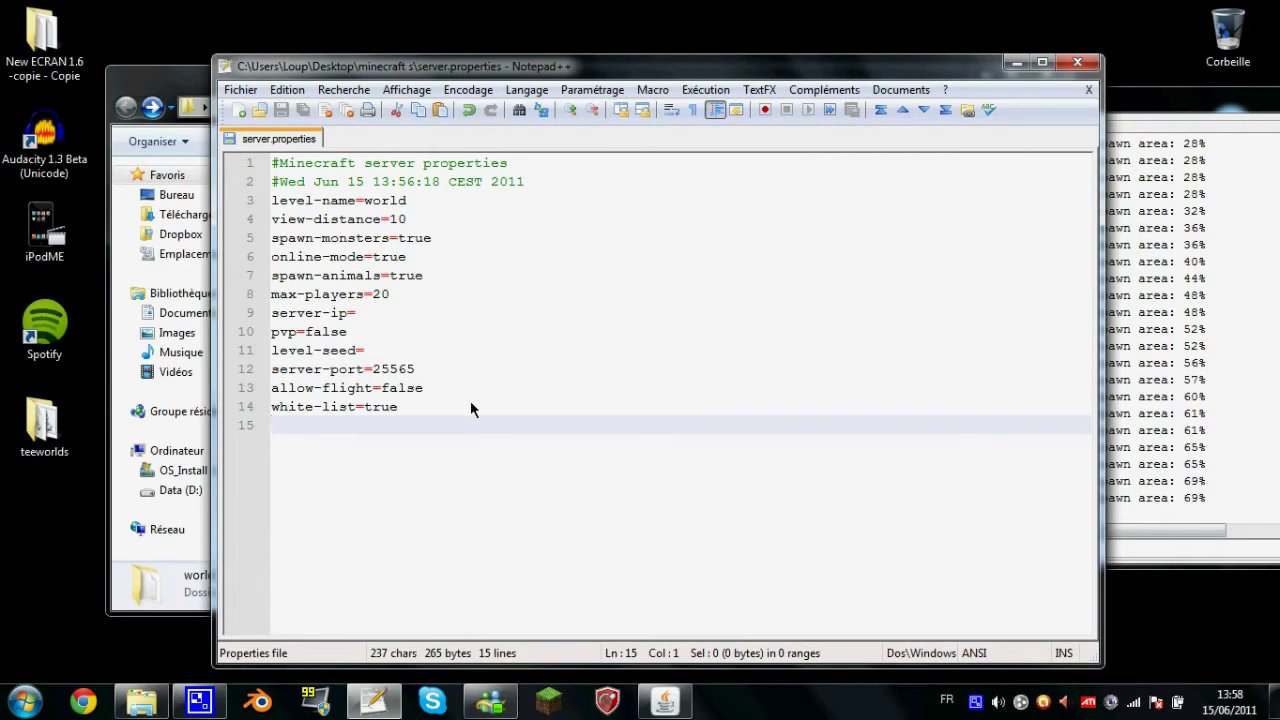
pyautogui.click(1091, 67)
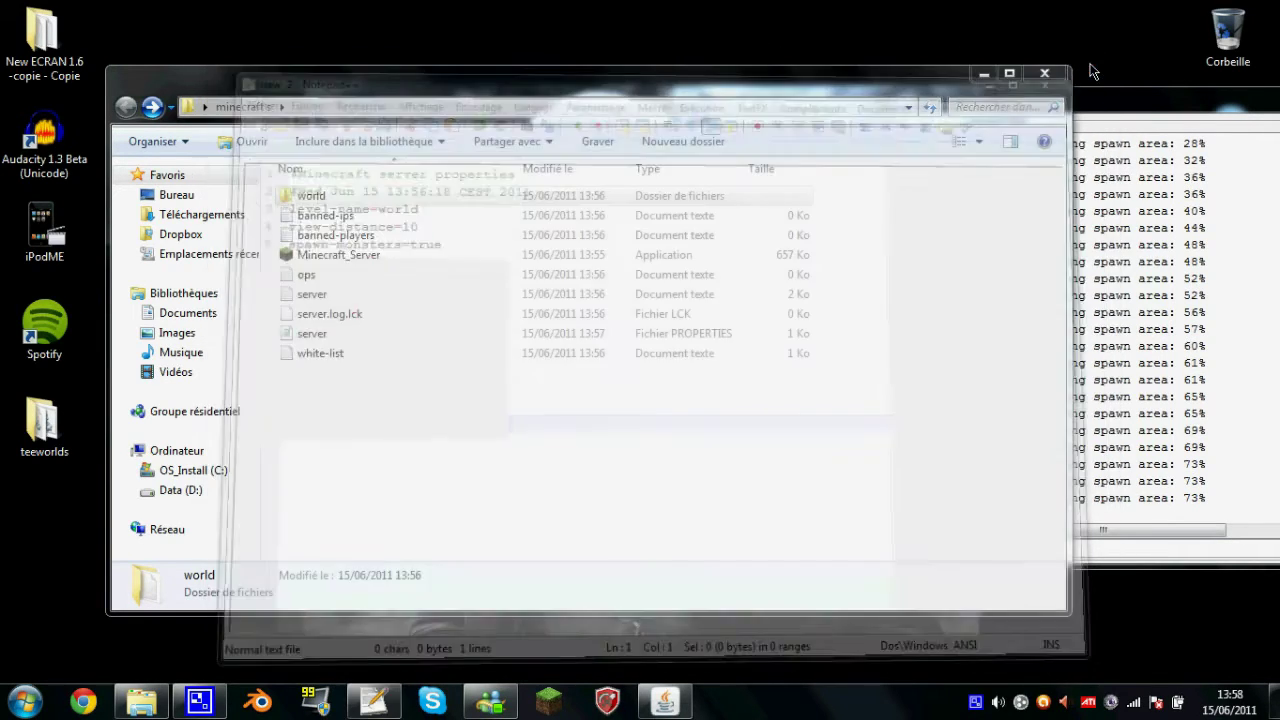
# Bring the Minecraft server window into full view to check its spawn area log, and return to the server folder.
pyautogui.moveTo(1120, 104); pyautogui.dragTo(953, 82)
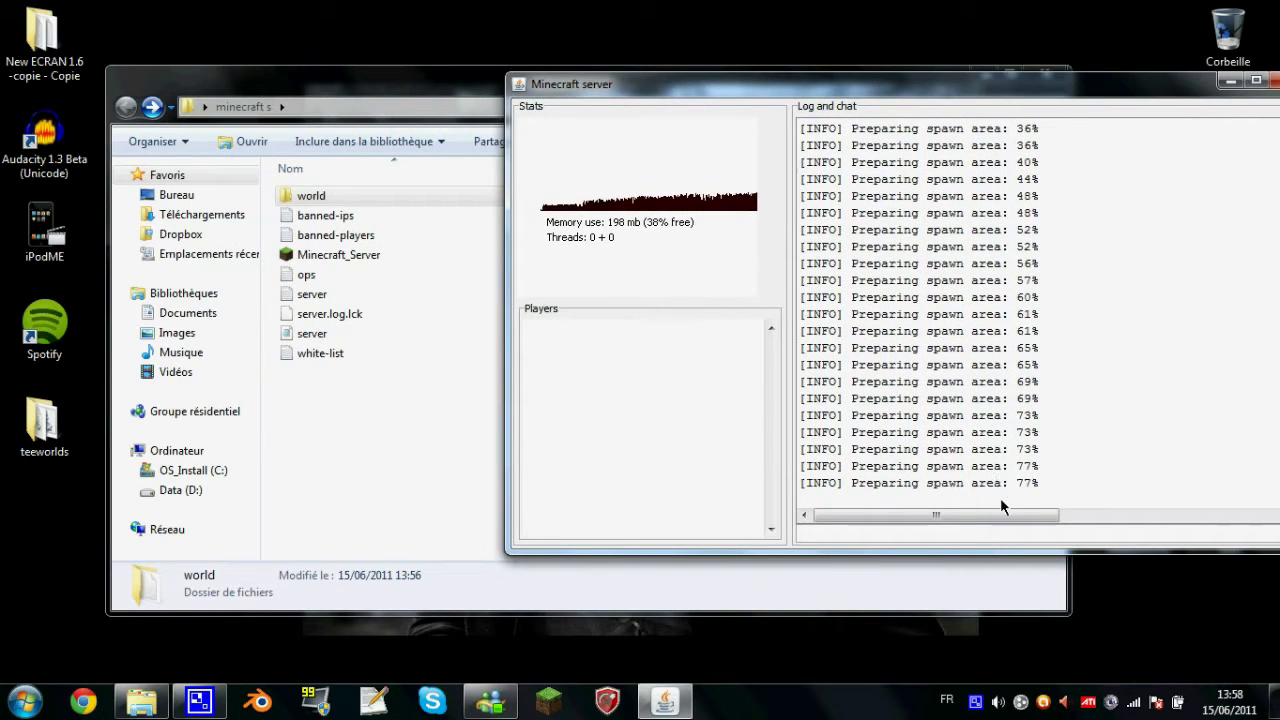
pyautogui.moveTo(854, 85); pyautogui.dragTo(651, 94)
pyautogui.moveTo(1094, 455)
pyautogui.mouseDown()
pyautogui.moveTo(1066, 366)
pyautogui.moveTo(1080, 285)
pyautogui.moveTo(1095, 455)
pyautogui.mouseUp()
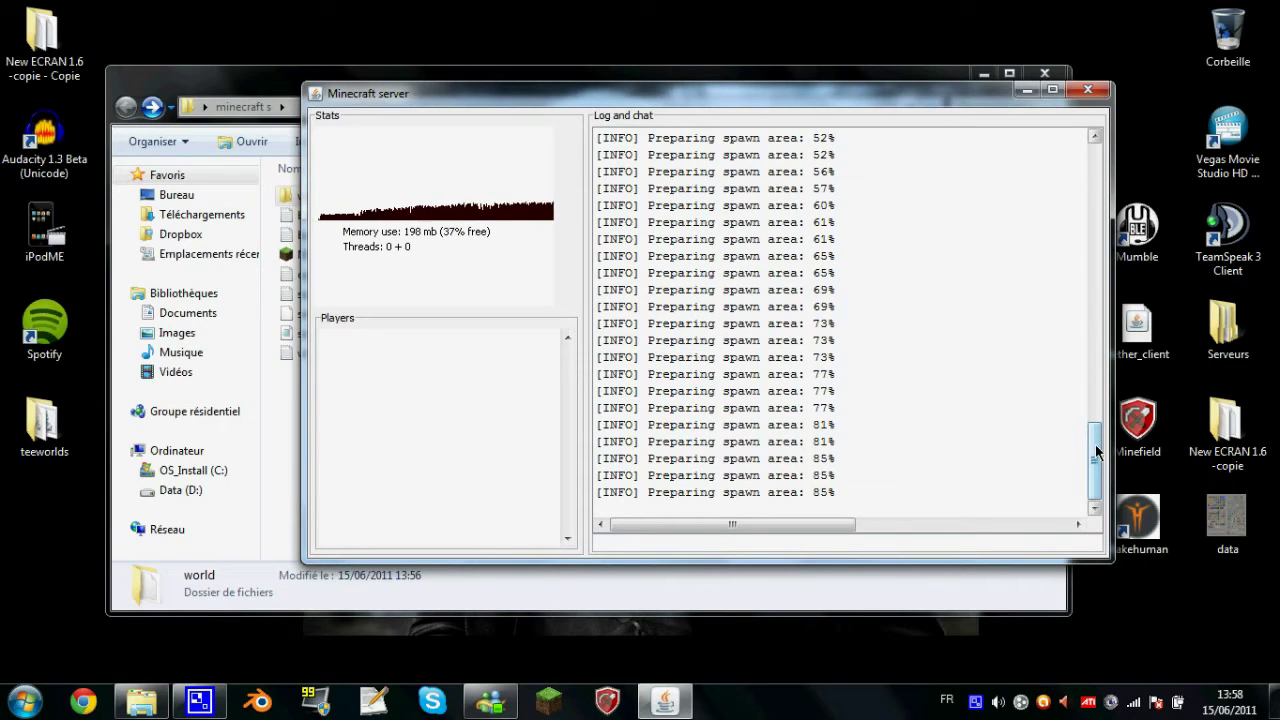
pyautogui.click(920, 75)
pyautogui.click(530, 374)
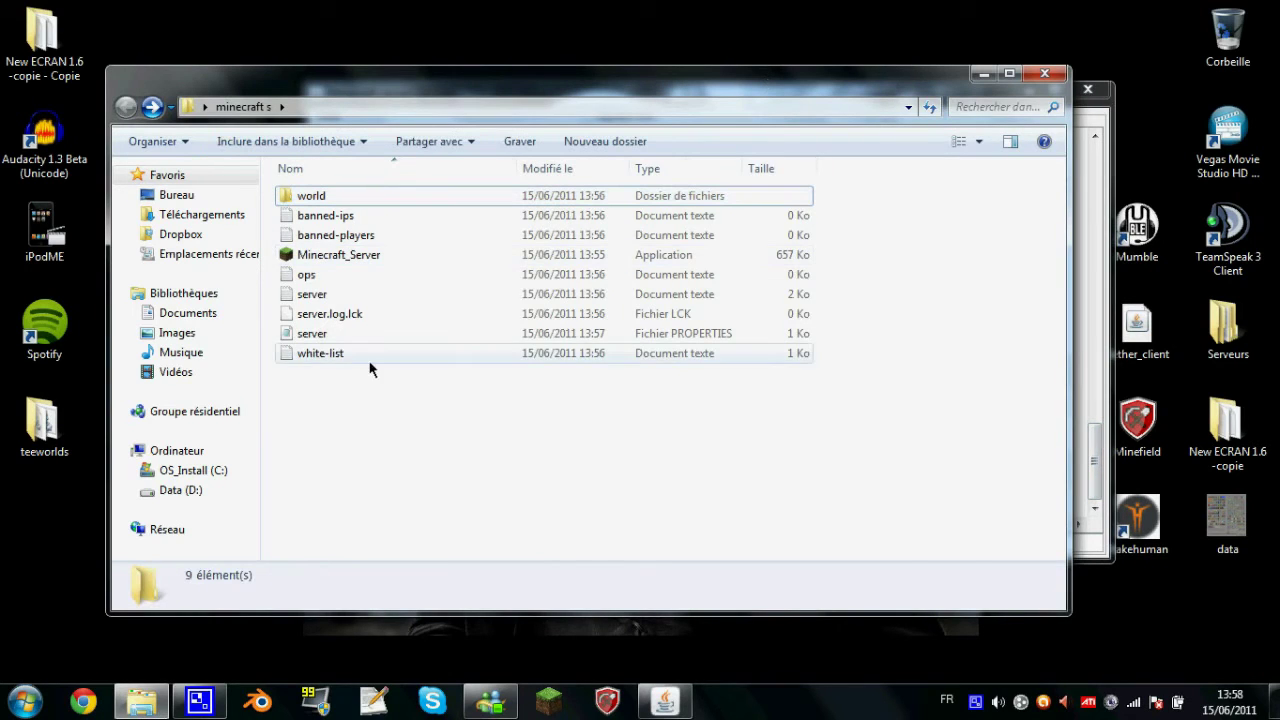
# Add the entry "Prospecteam" to the ops text file, save it and close it.
pyautogui.doubleClick(343, 276)
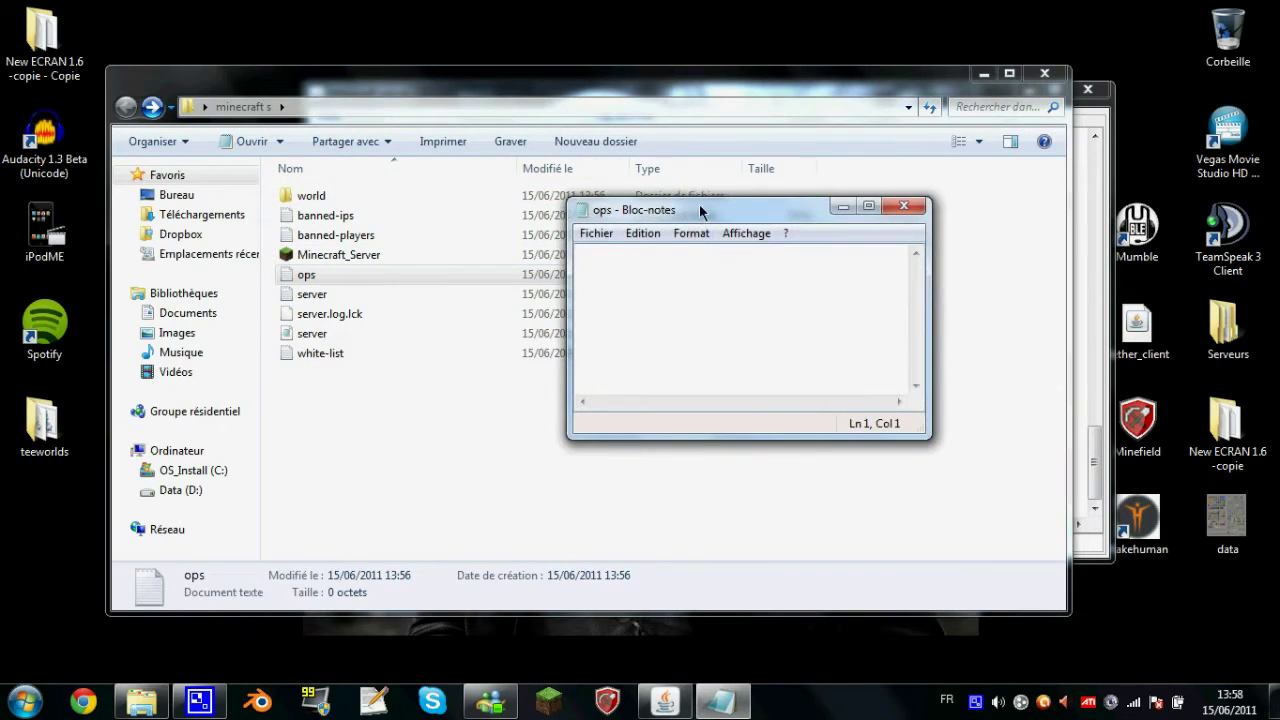
pyautogui.moveTo(700, 207); pyautogui.dragTo(654, 229)
pyautogui.write('Prospec')
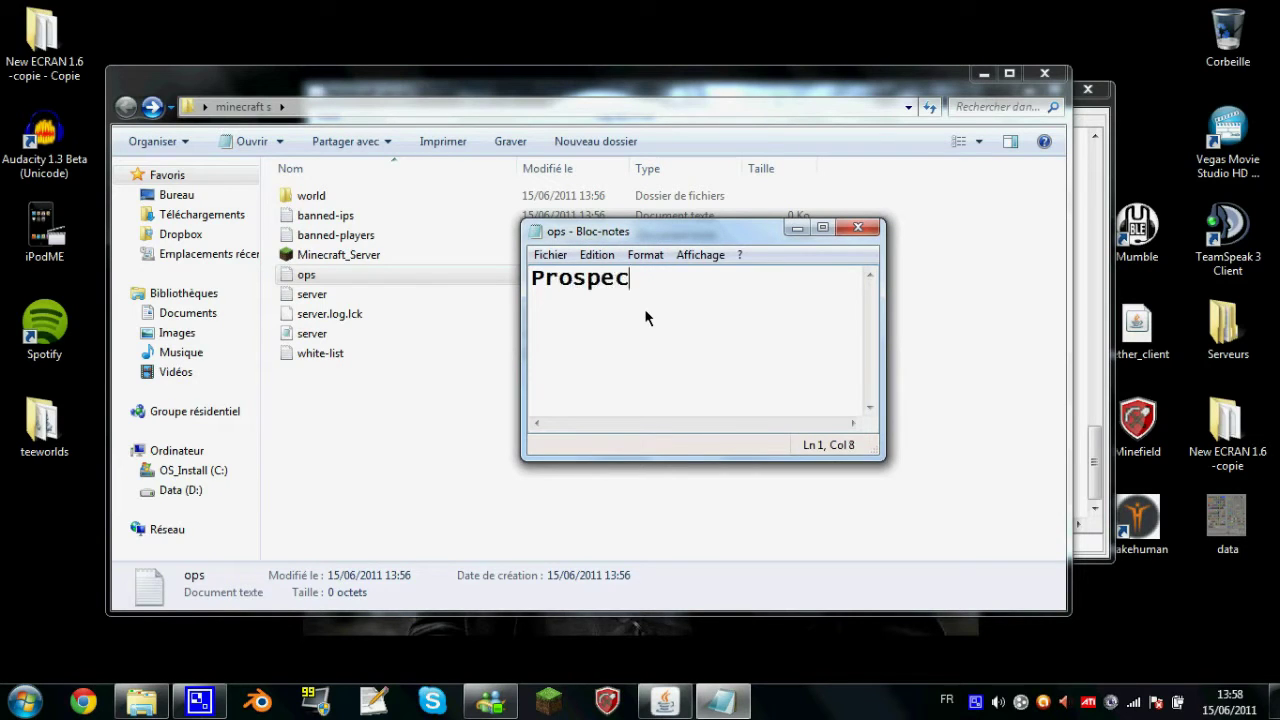
pyautogui.write('team')
pyautogui.hotkey('ctrl', 's')
pyautogui.click(857, 227)
# Open the server log text file, inspect its contents maximized, and restore and resize its window.
pyautogui.click(349, 278)
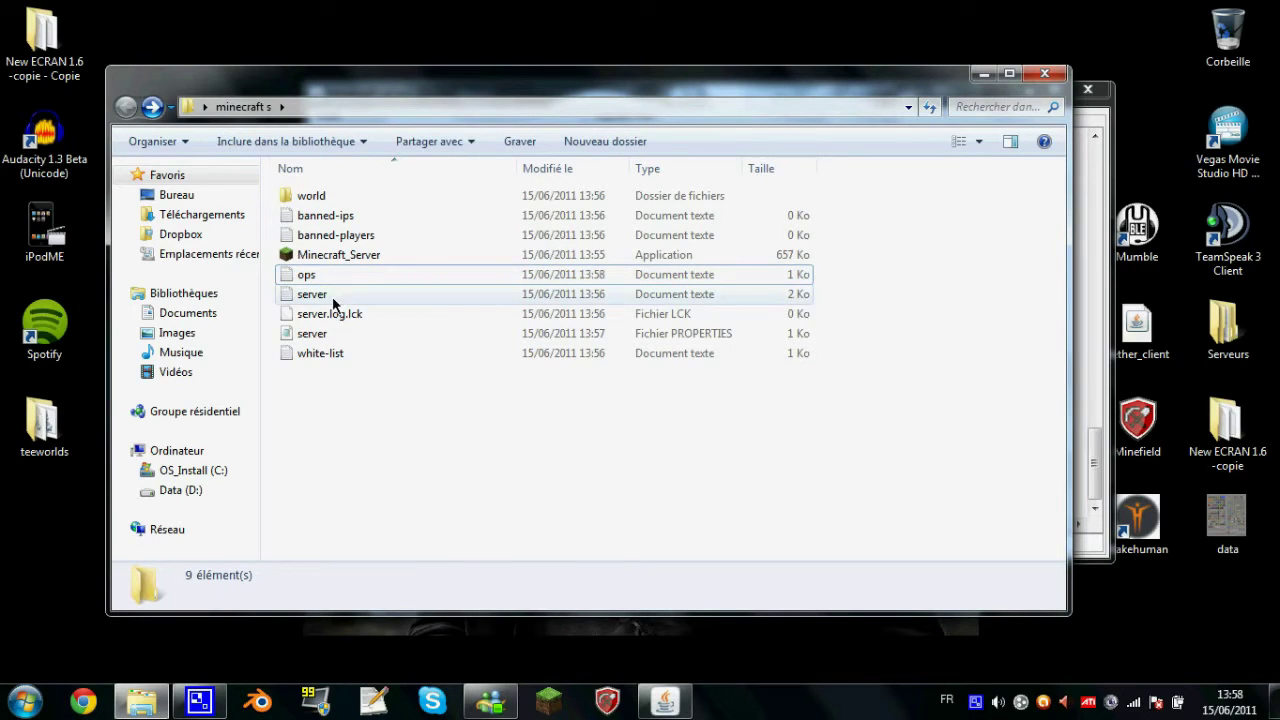
pyautogui.doubleClick(332, 296)
pyautogui.doubleClick(745, 234)
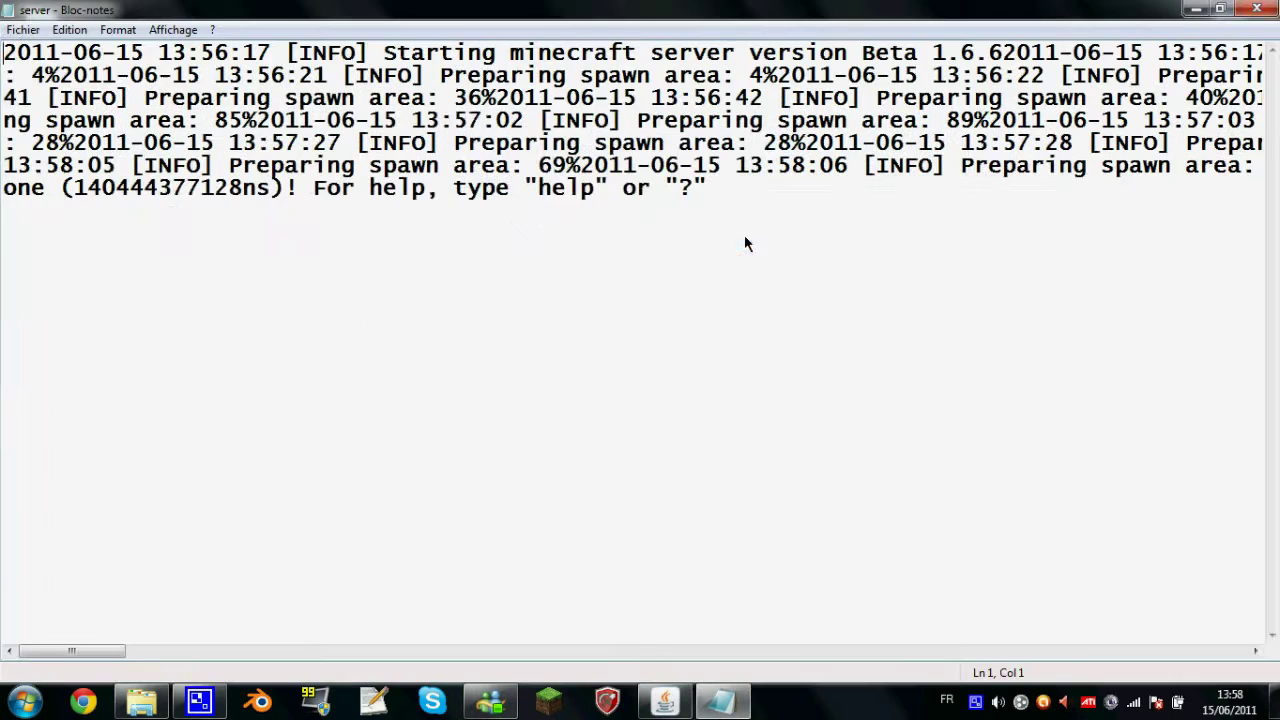
pyautogui.moveTo(62, 652); pyautogui.dragTo(275, 371)
pyautogui.doubleClick(802, 14)
pyautogui.moveTo(716, 160); pyautogui.dragTo(648, 160)
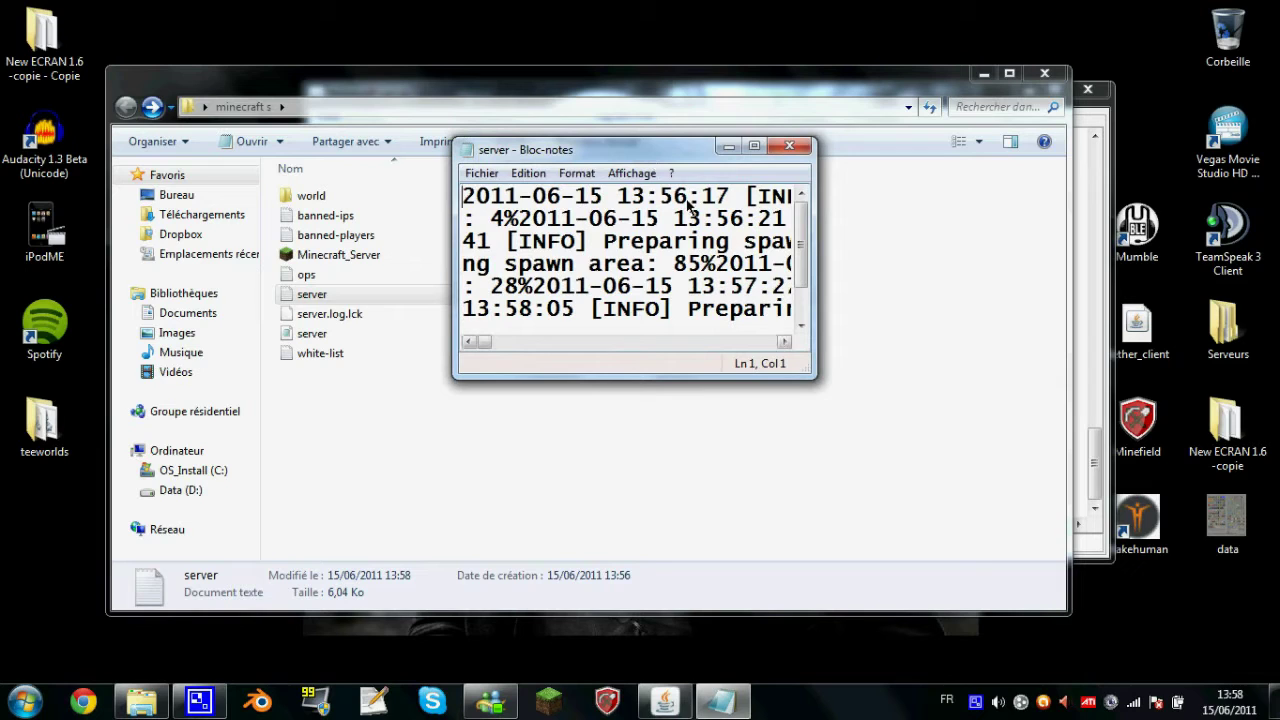
pyautogui.moveTo(818, 388); pyautogui.dragTo(800, 445)
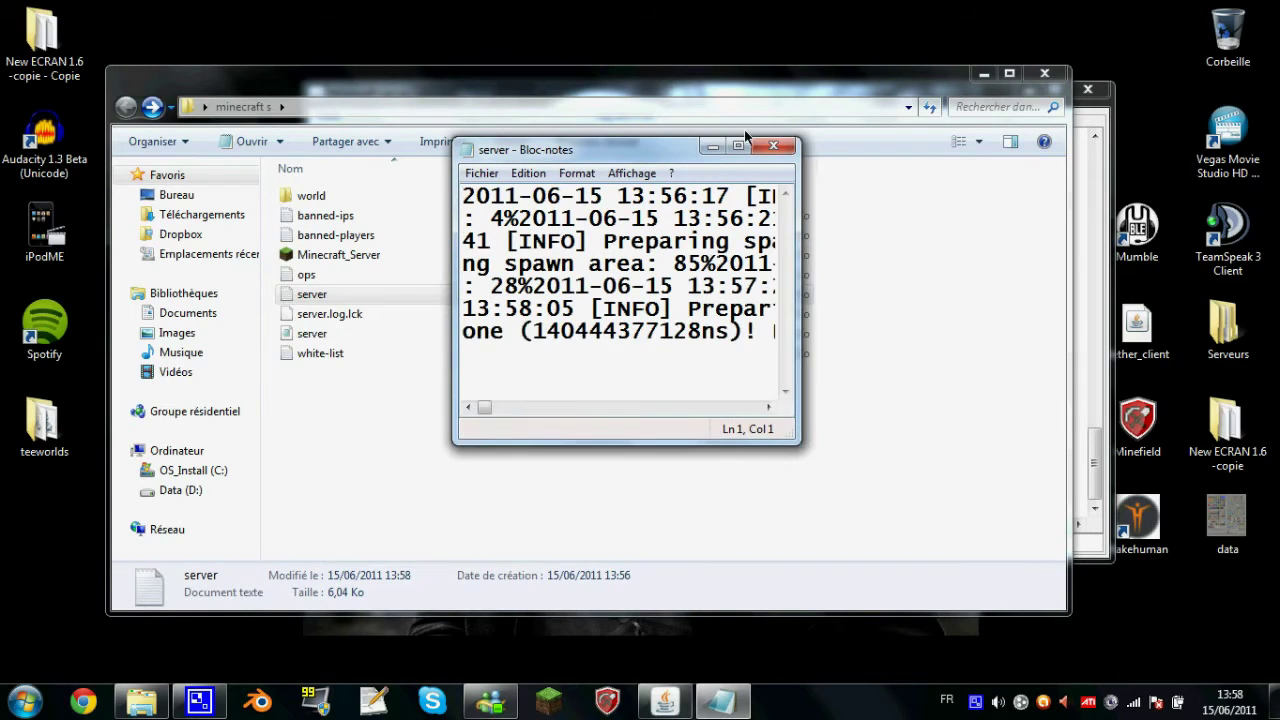
# Select all the text in the open server log.
pyautogui.click(530, 173)
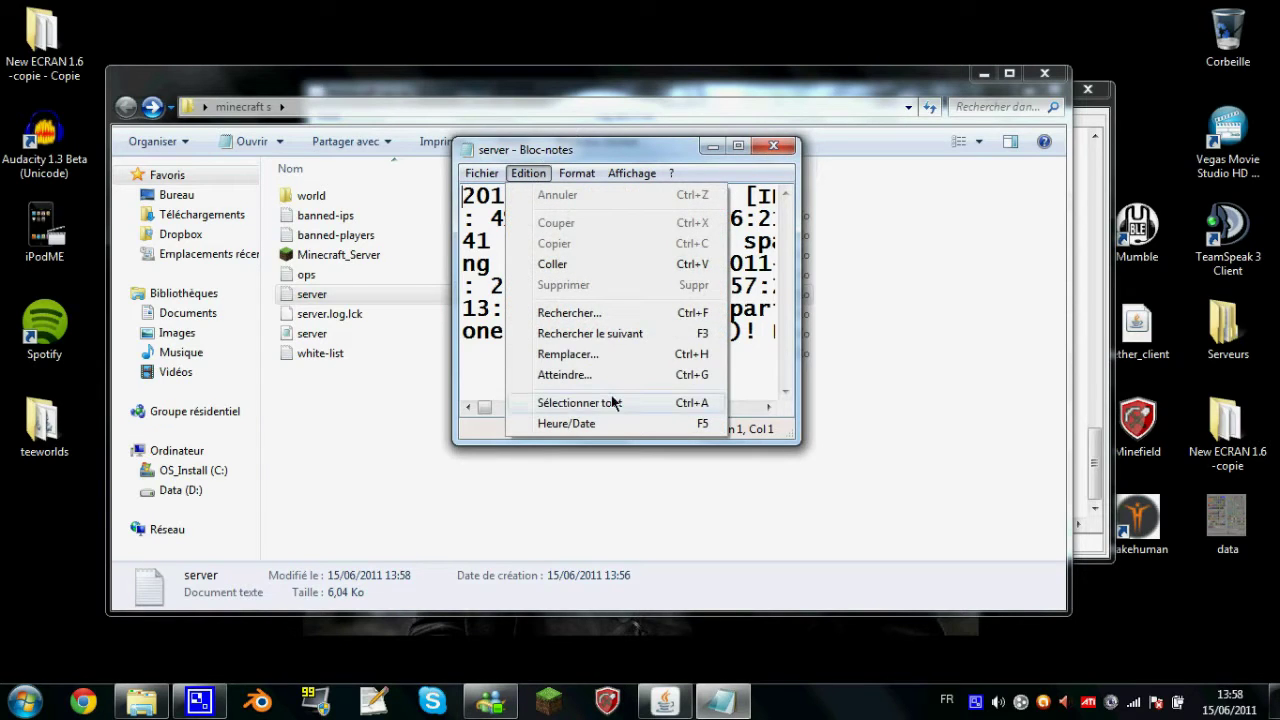
pyautogui.click(535, 175)
pyautogui.click(530, 174)
pyautogui.moveTo(600, 148); pyautogui.dragTo(581, 135)
pyautogui.click(510, 160)
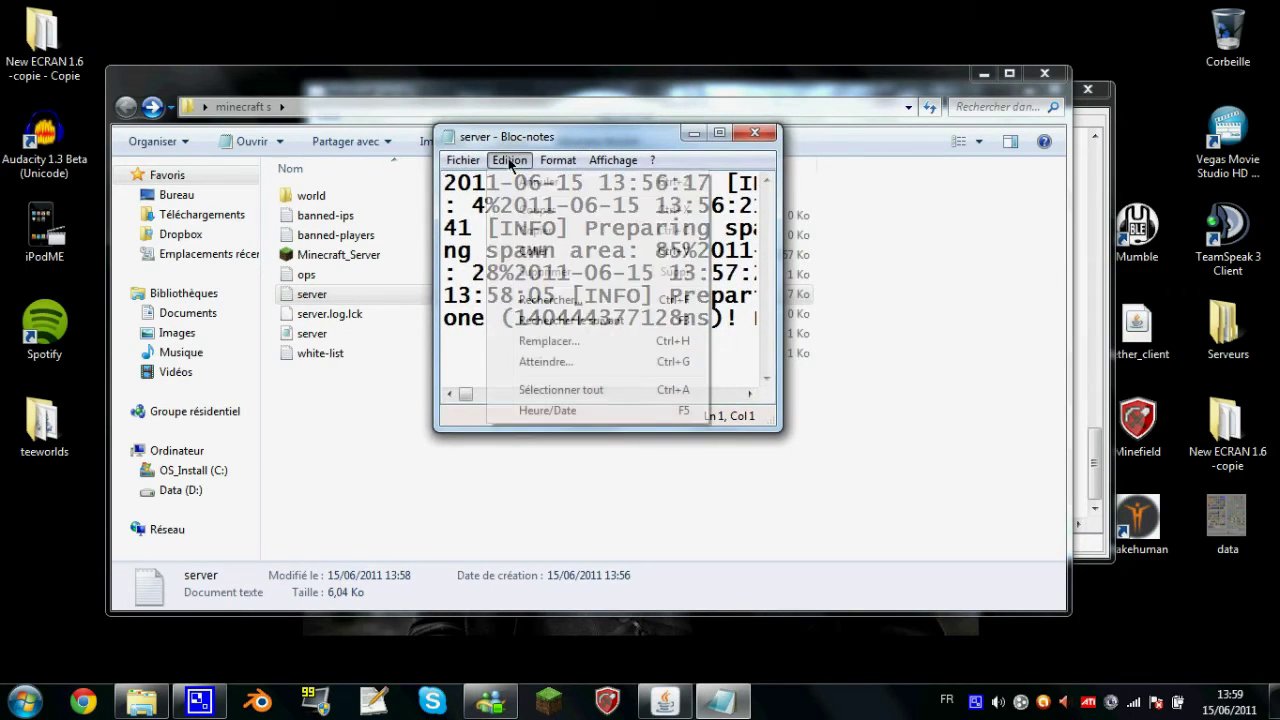
pyautogui.click(538, 392)
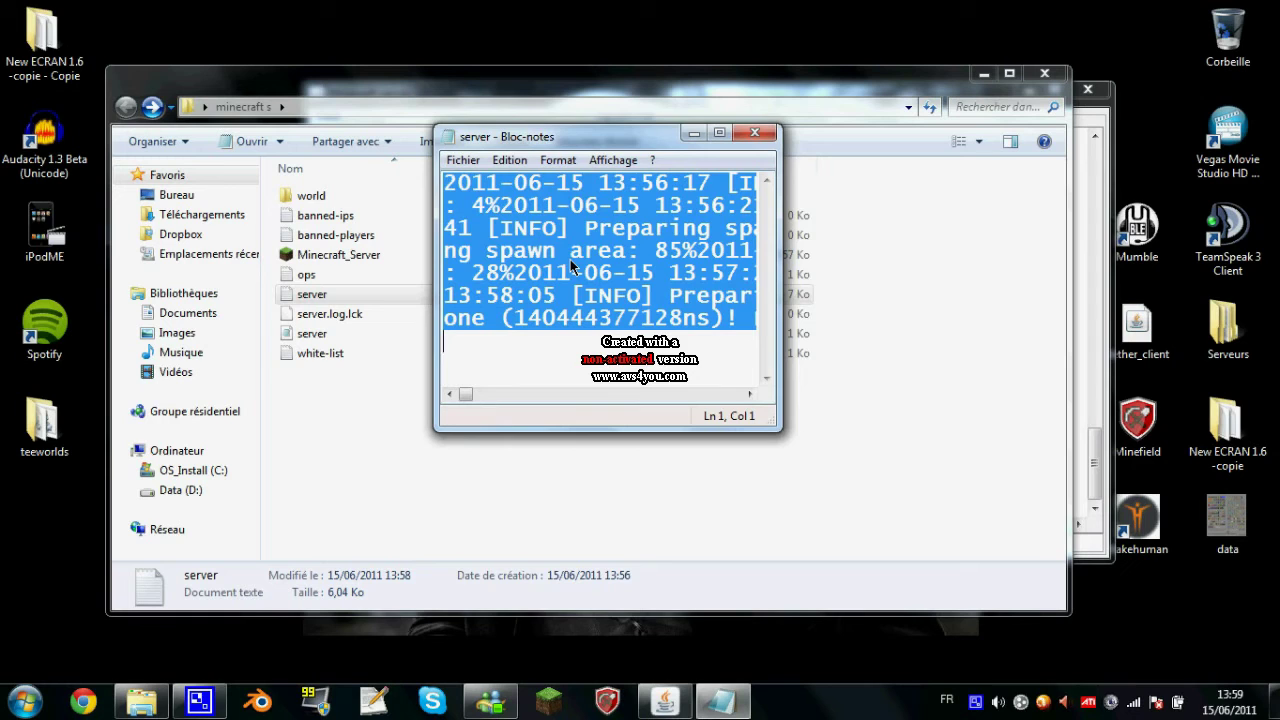
# Check the startup log in the Minecraft server window, and close the server log text file.
pyautogui.click(755, 134)
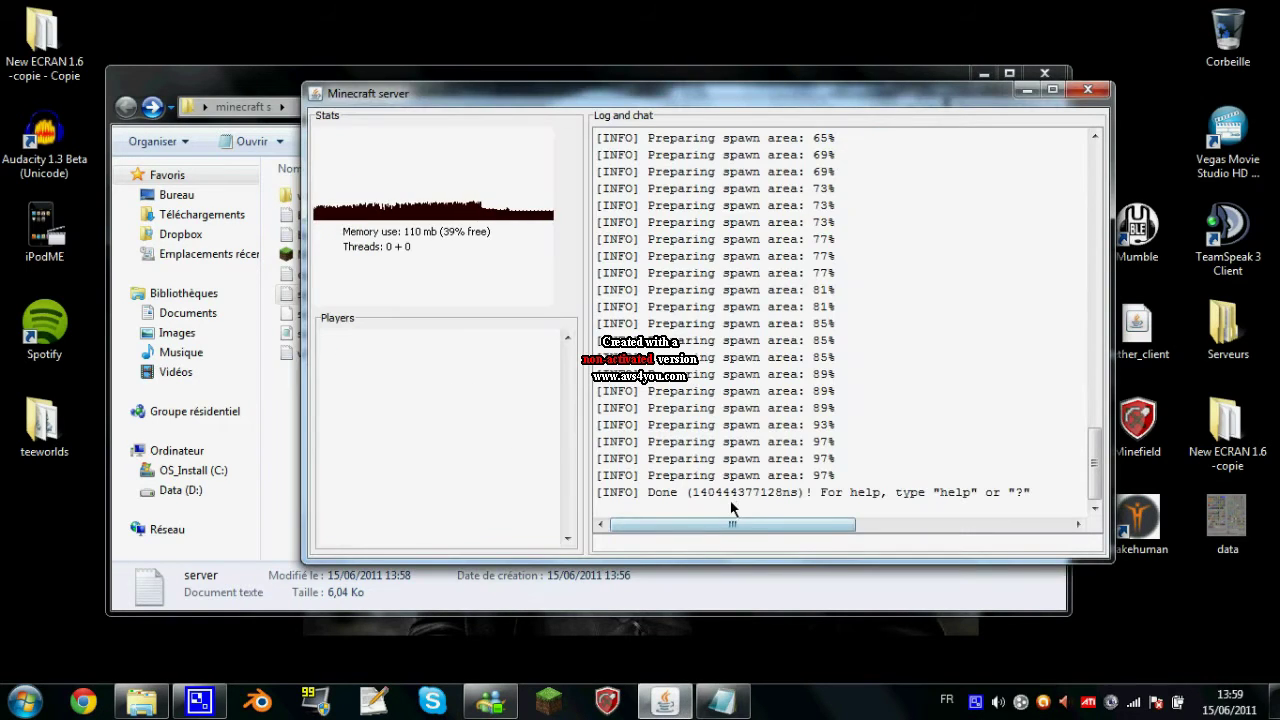
pyautogui.click(272, 459)
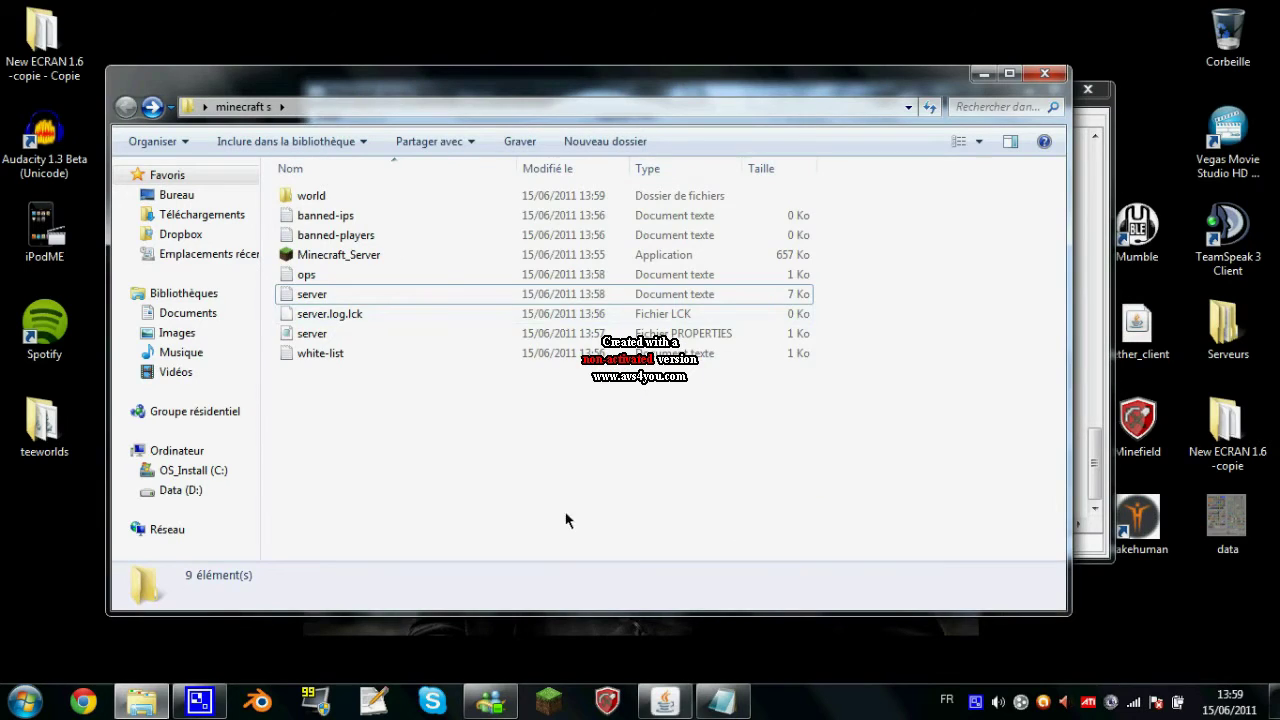
pyautogui.click(722, 701)
pyautogui.click(757, 134)
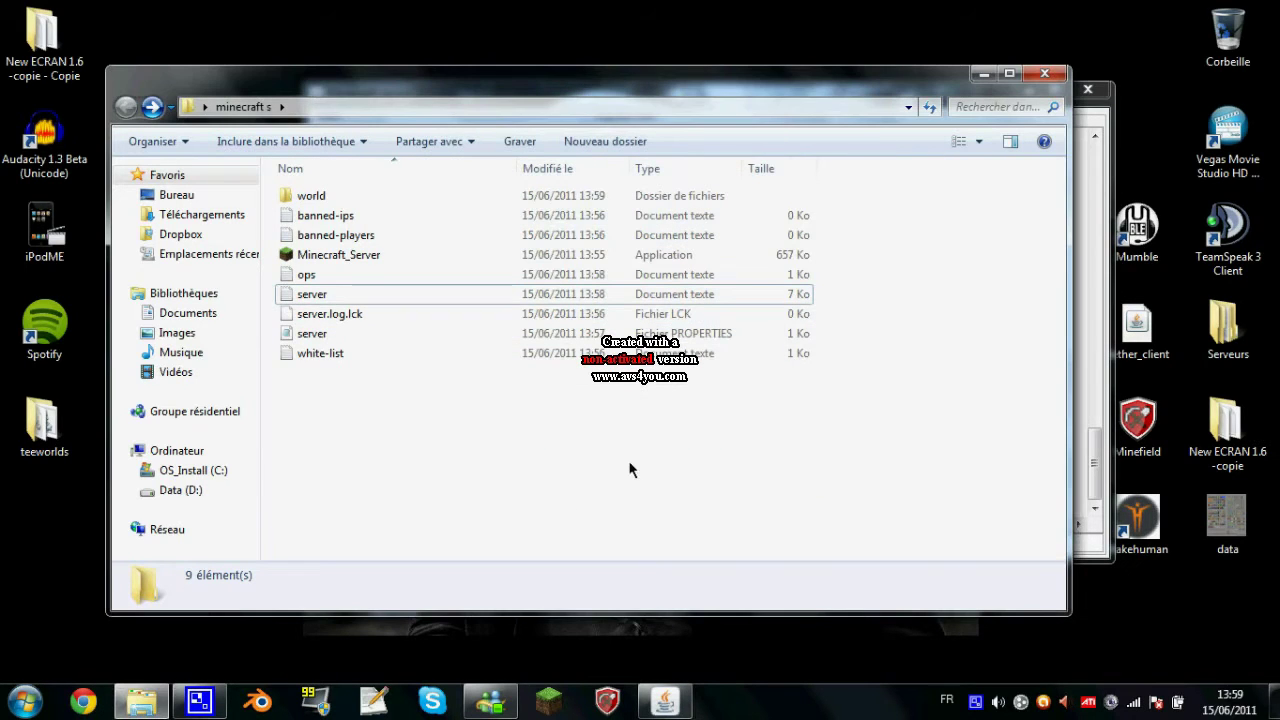
# Open the banned-ips text file to view its contents, and close it.
pyautogui.click(394, 218)
pyautogui.doubleClick(394, 218)
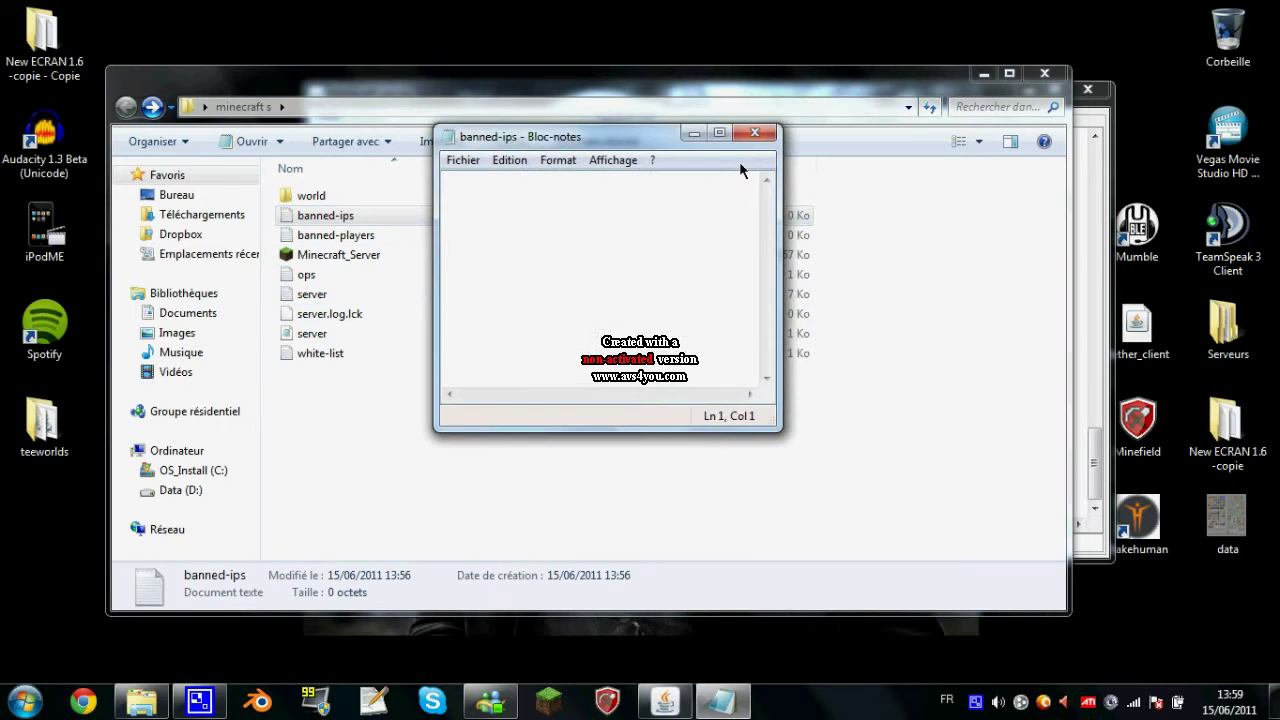
pyautogui.click(755, 135)
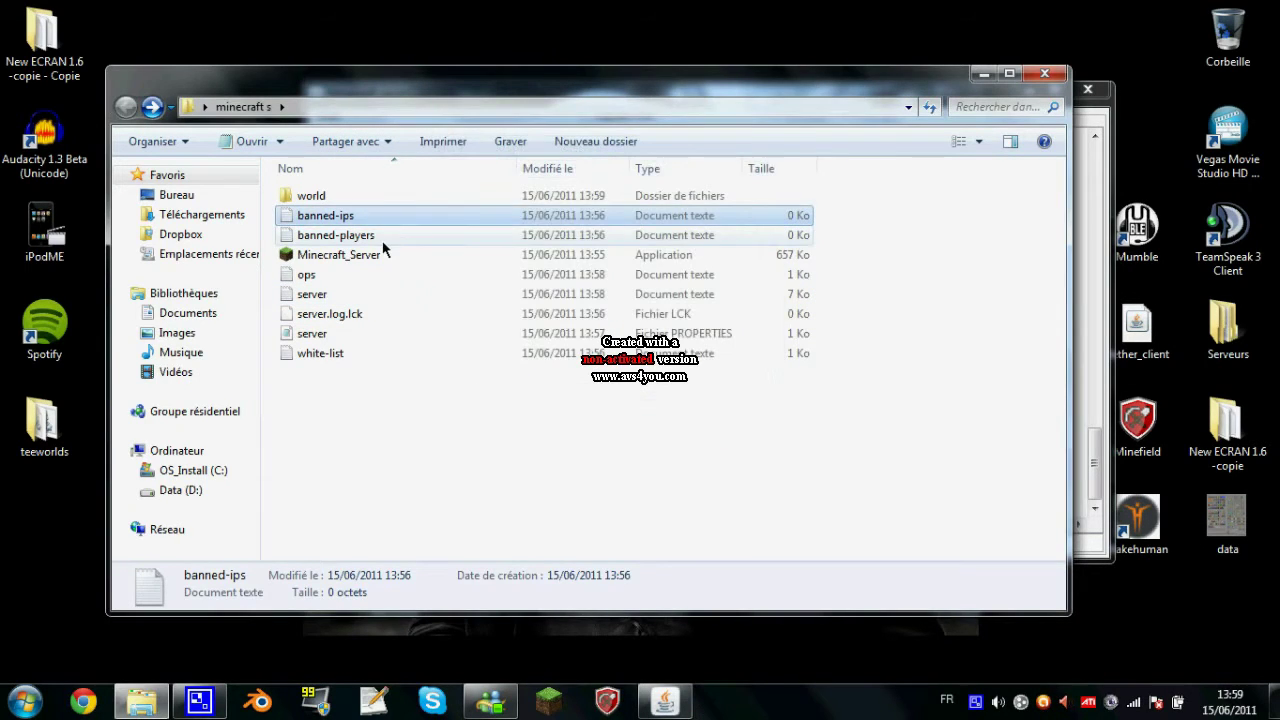
# Enter "prospecteam" in the banned-players text file as a trial, erase it, save the file and close it.
pyautogui.doubleClick(383, 238)
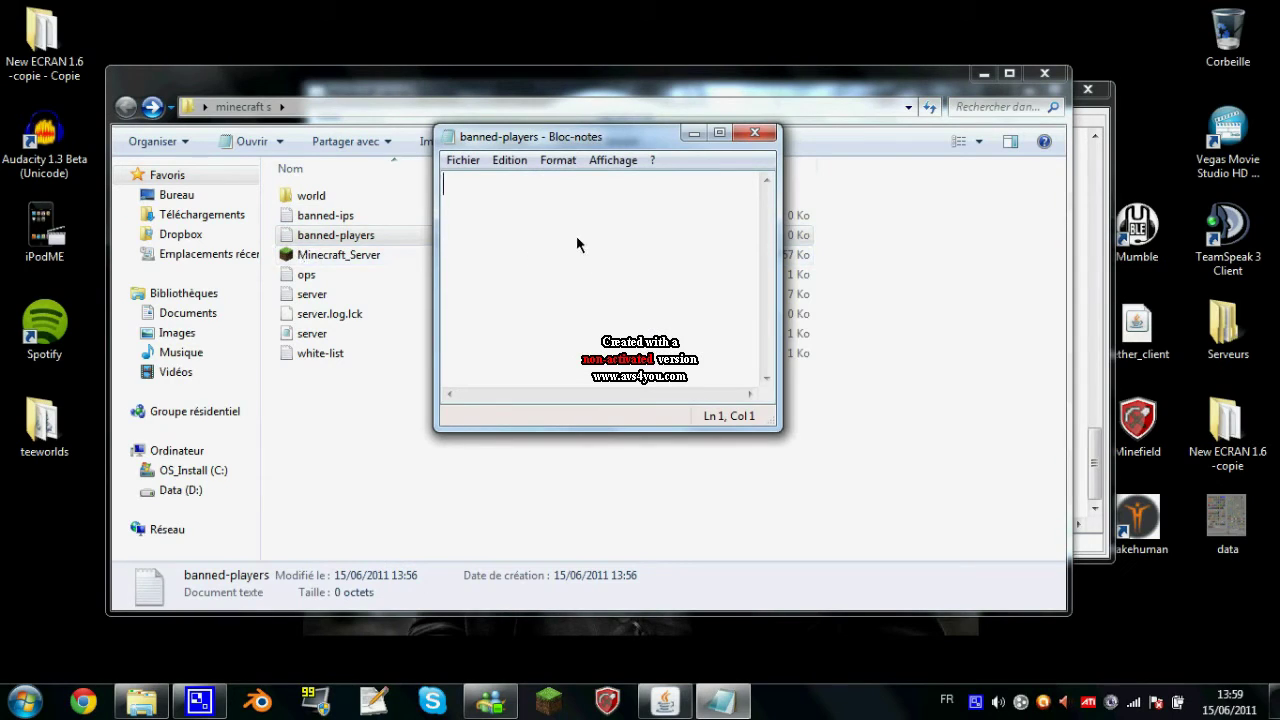
pyautogui.write('prospecteam')
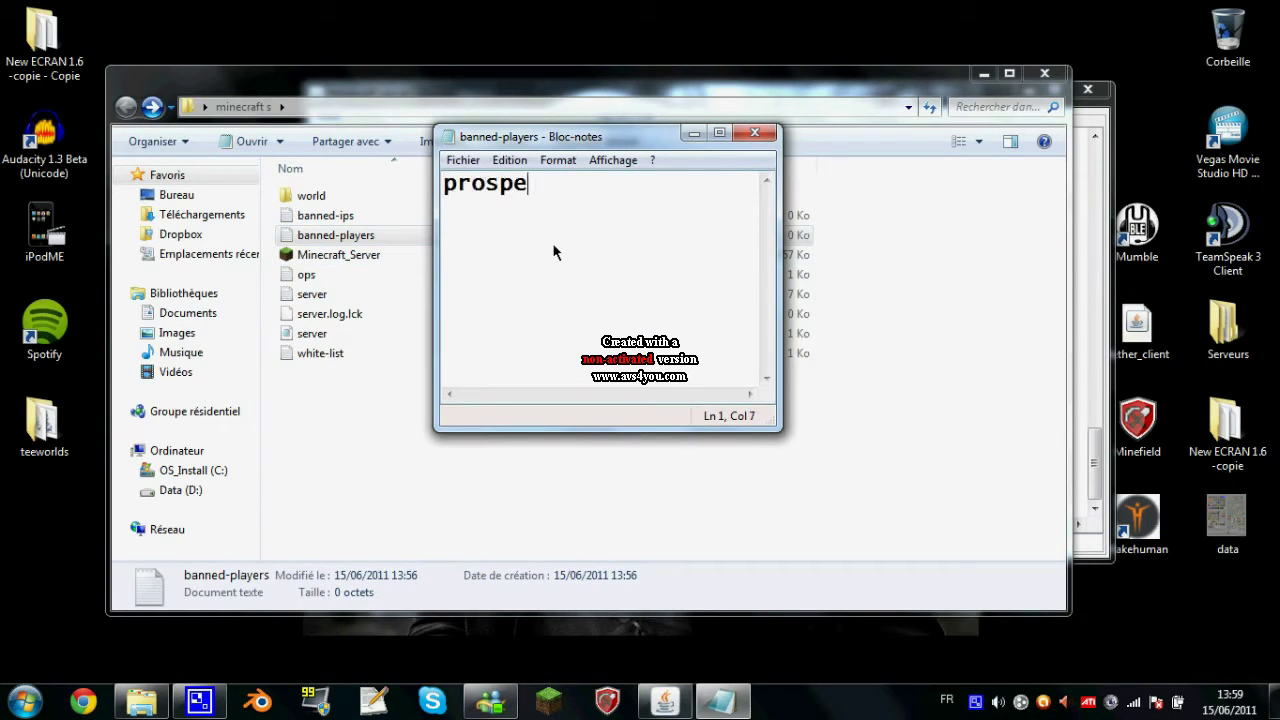
pyautogui.press('BackSpace')
pyautogui.press('BackSpace')
pyautogui.press('BackSpace')
pyautogui.press('BackSpace')
pyautogui.press('BackSpace')
pyautogui.press('BackSpace')
pyautogui.press('BackSpace')
pyautogui.press('BackSpace')
pyautogui.press('BackSpace')
pyautogui.press('BackSpace')
pyautogui.press('BackSpace')
pyautogui.hotkey('ctrl', 's')
pyautogui.click(770, 131)
pyautogui.click(551, 408)
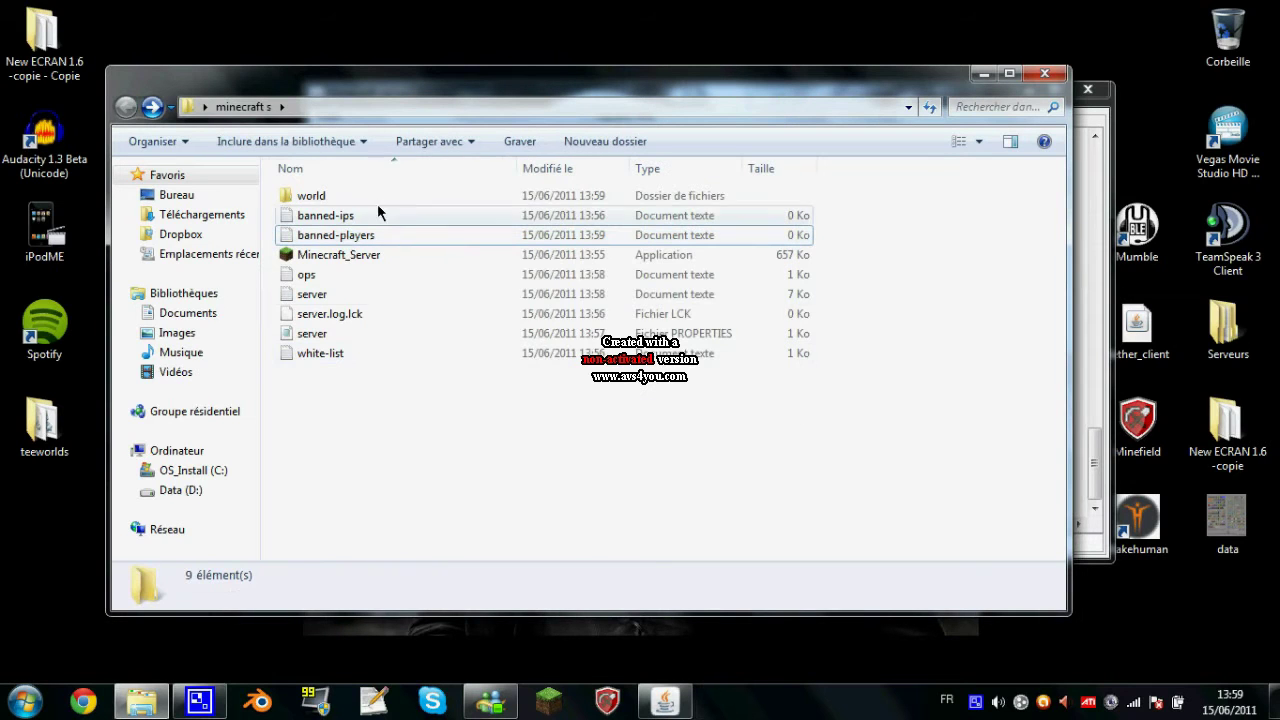
# Close the minecraft s folder and reposition the Minecraft server window on the desktop to check its log.
pyautogui.click(1040, 77)
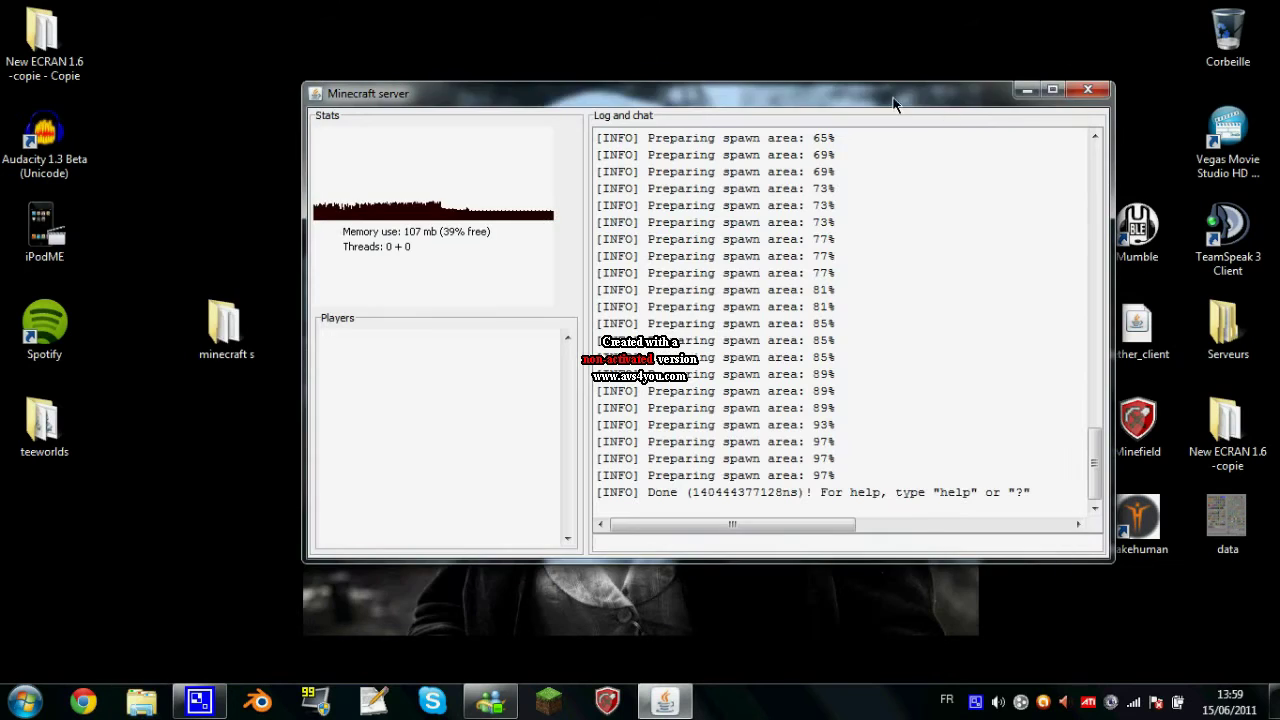
pyautogui.moveTo(893, 90); pyautogui.dragTo(700, 90)
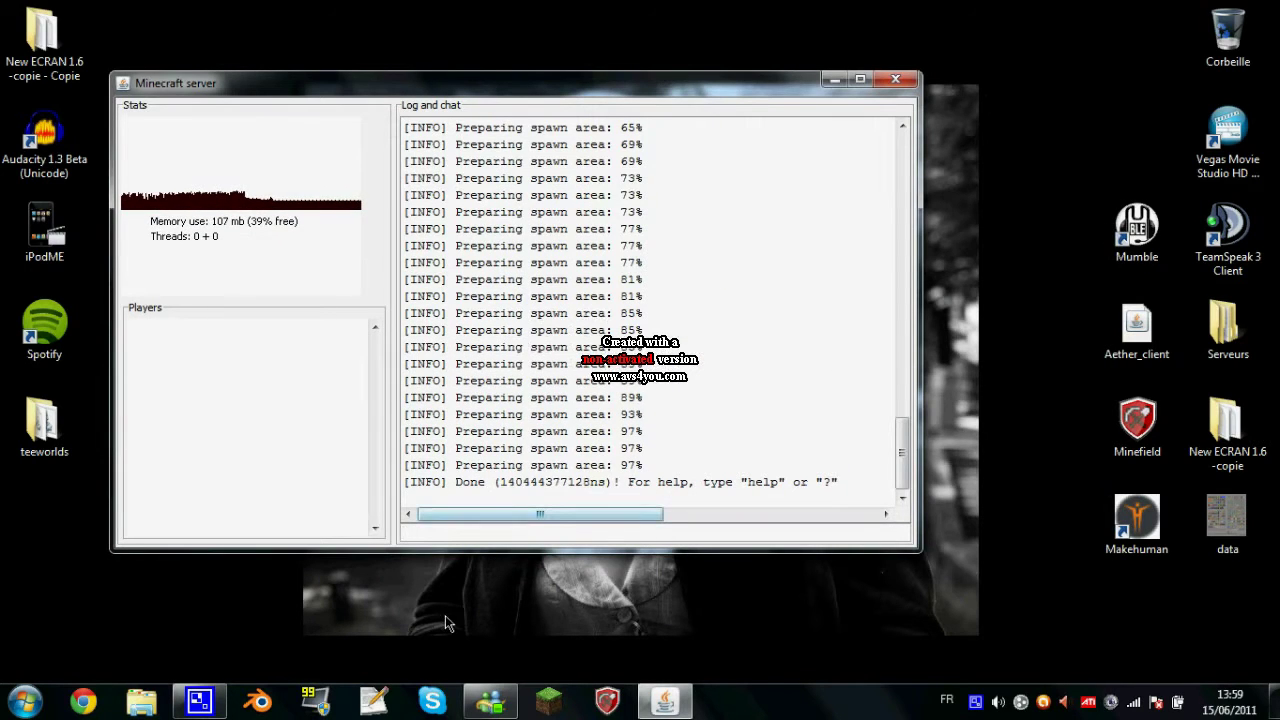
pyautogui.scroll(-1, 577, 486)
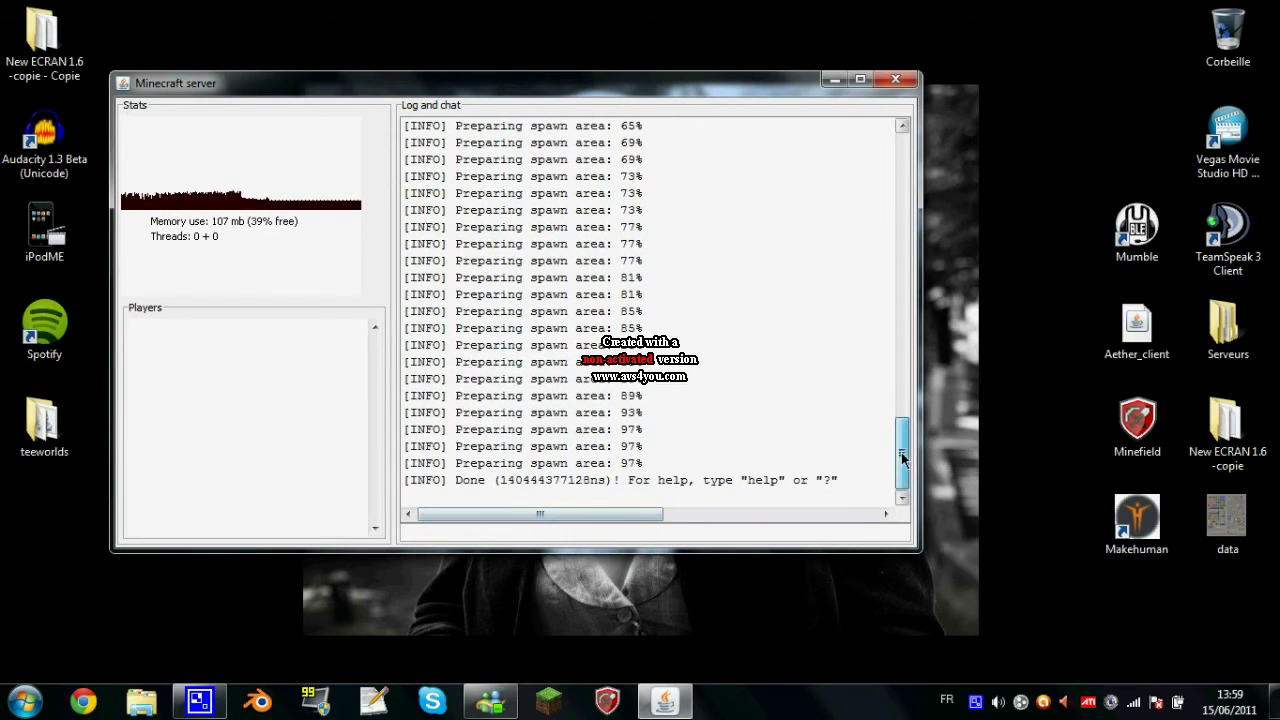
# Launch the Minecraft client, log in with the remembered account and maximize the game window.
pyautogui.click(580, 607)
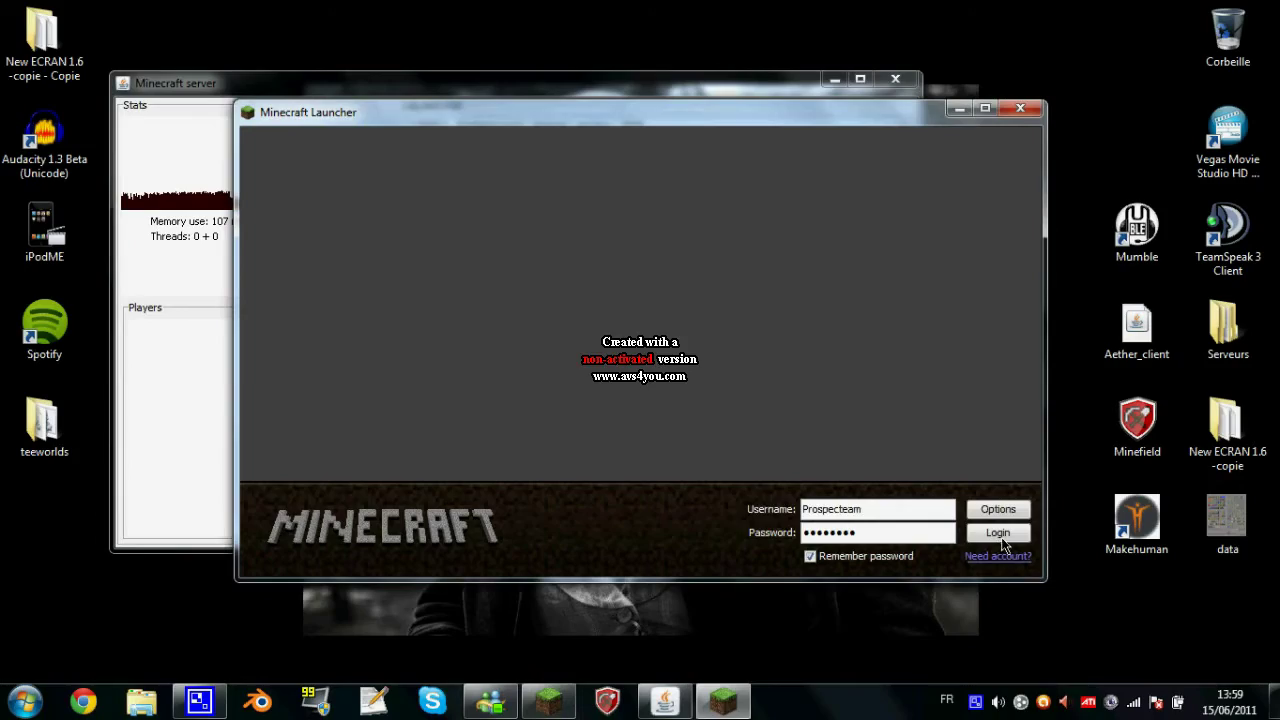
pyautogui.click(1000, 538)
pyautogui.doubleClick(790, 118)
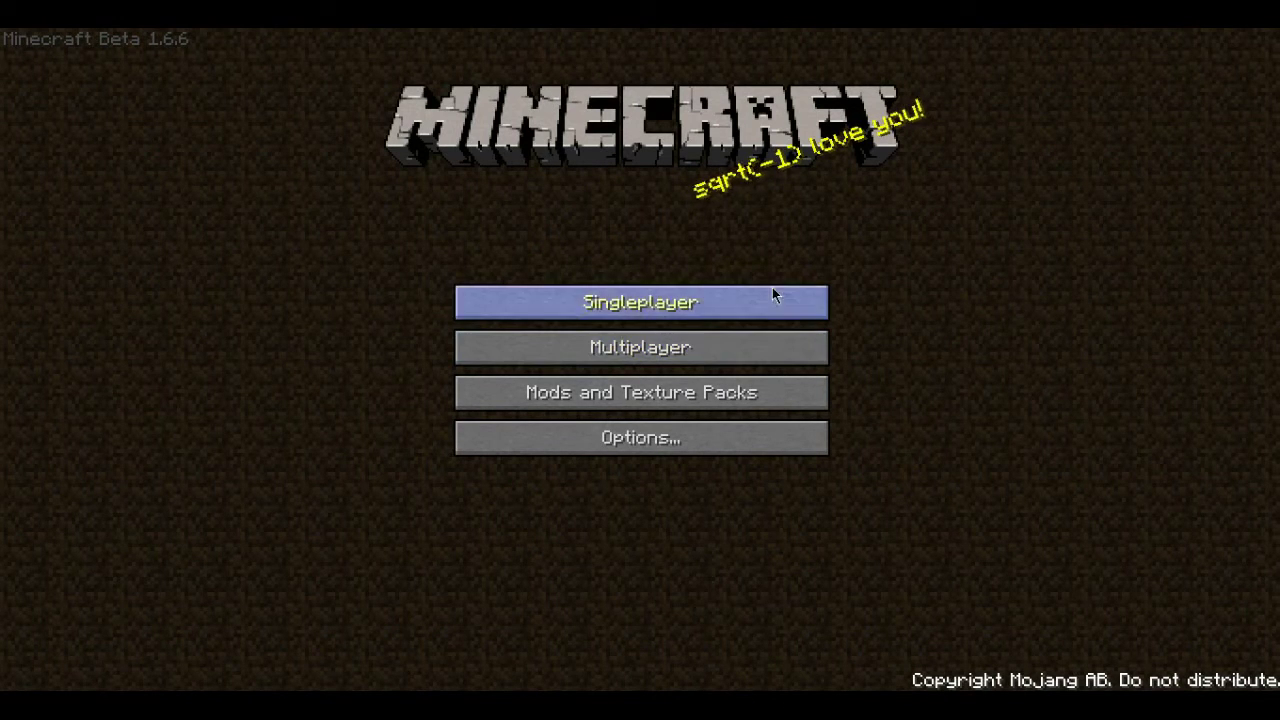
# Re-enter localhost as the multiplayer server address and connect to it.
pyautogui.click(663, 352)
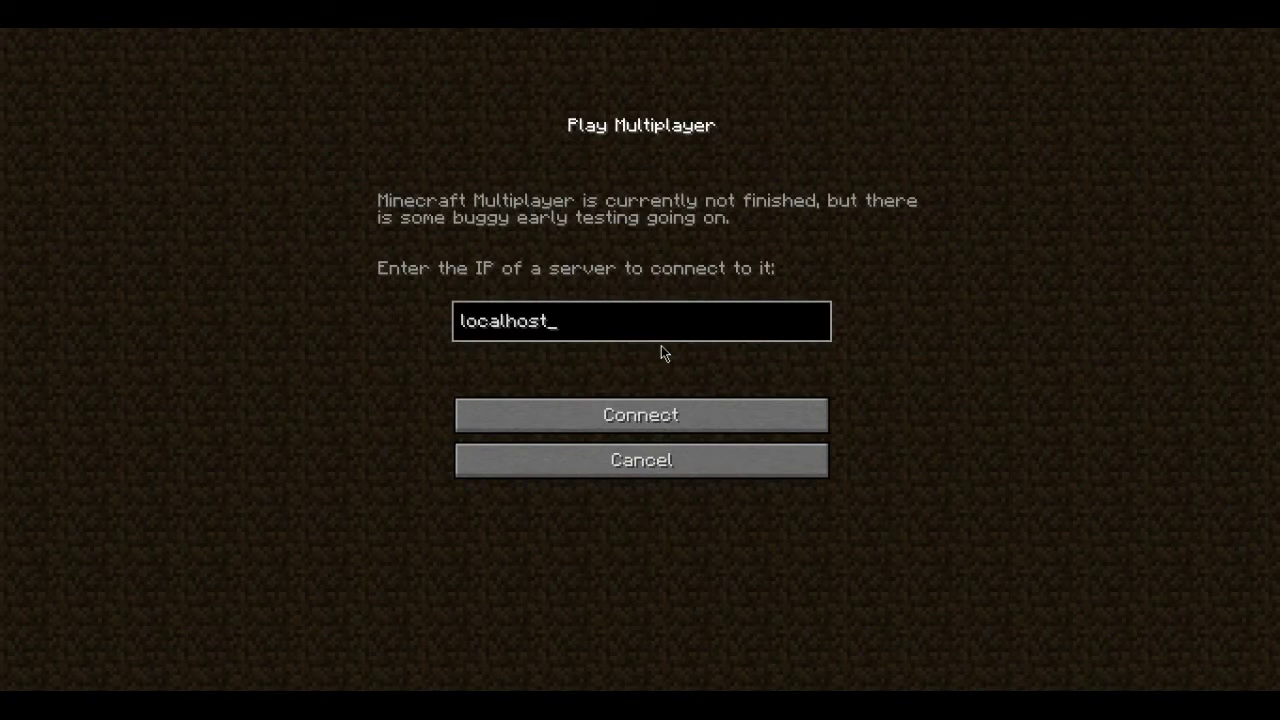
pyautogui.press('BackSpace')
pyautogui.press('BackSpace')
pyautogui.press('BackSpace')
pyautogui.press('BackSpace')
pyautogui.press('BackSpace')
pyautogui.press('BackSpace')
pyautogui.press('BackSpace')
pyautogui.press('BackSpace')
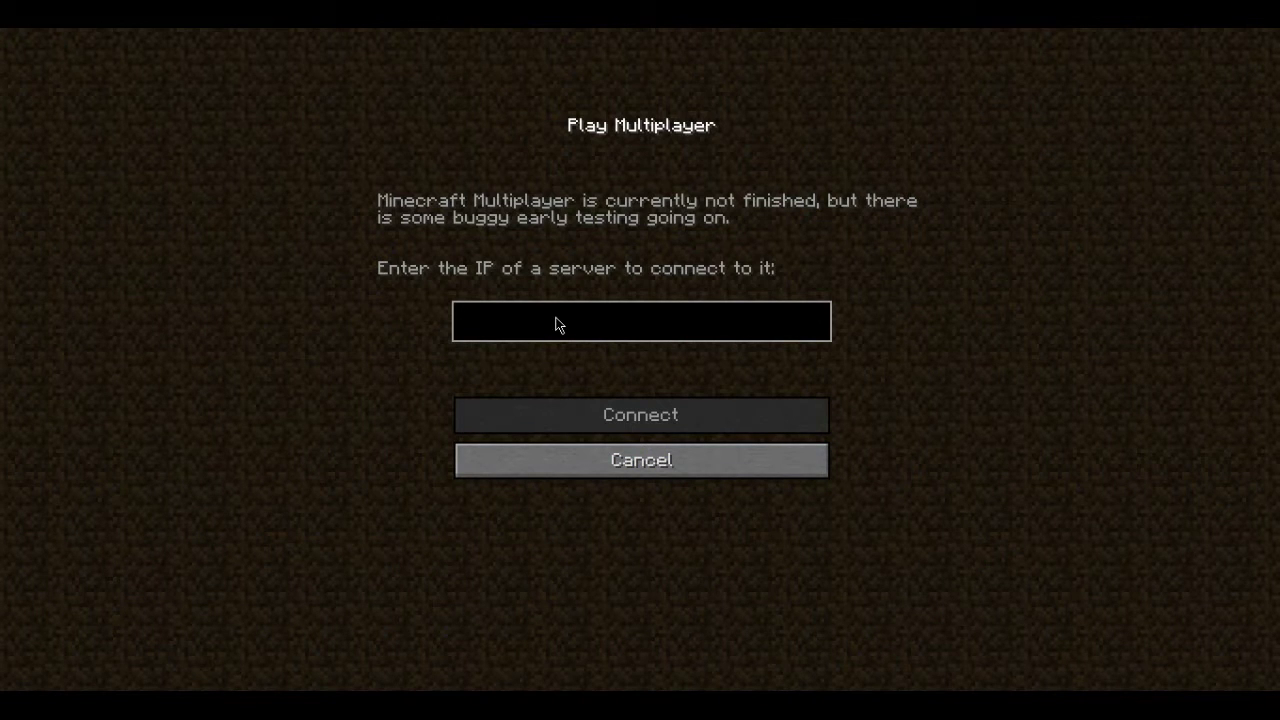
pyautogui.write('localhost')
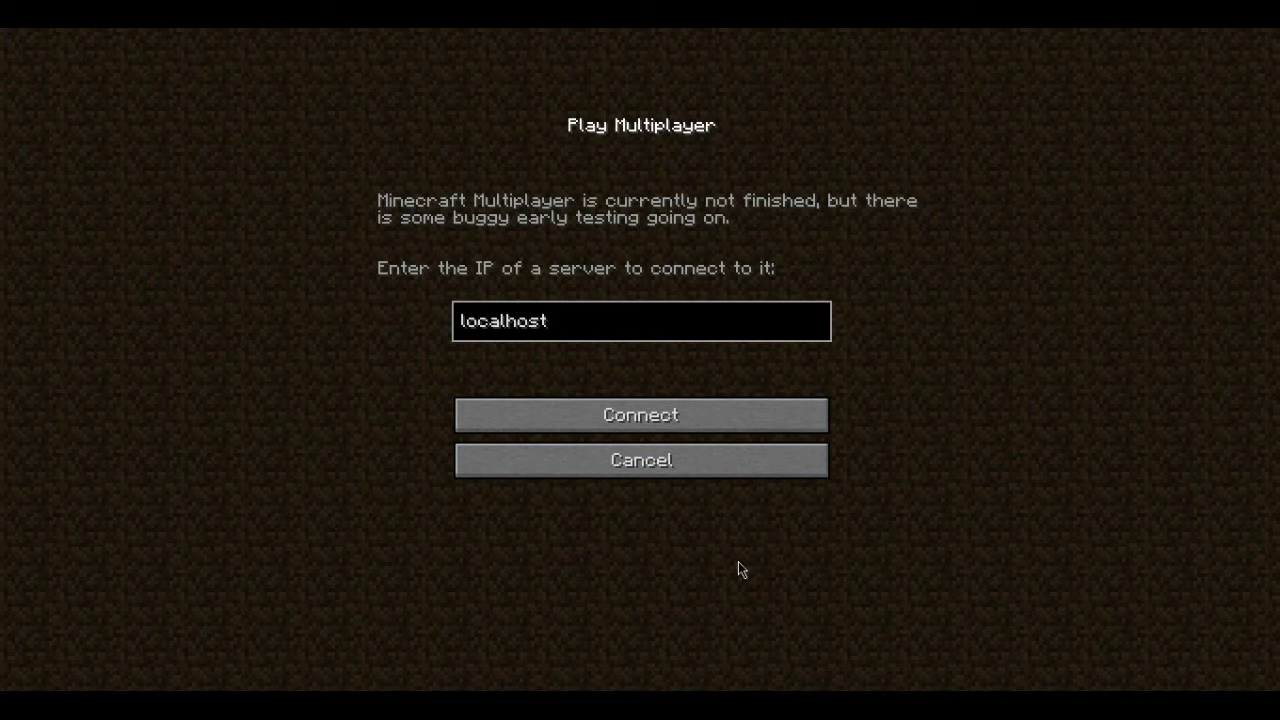
pyautogui.click(654, 422)
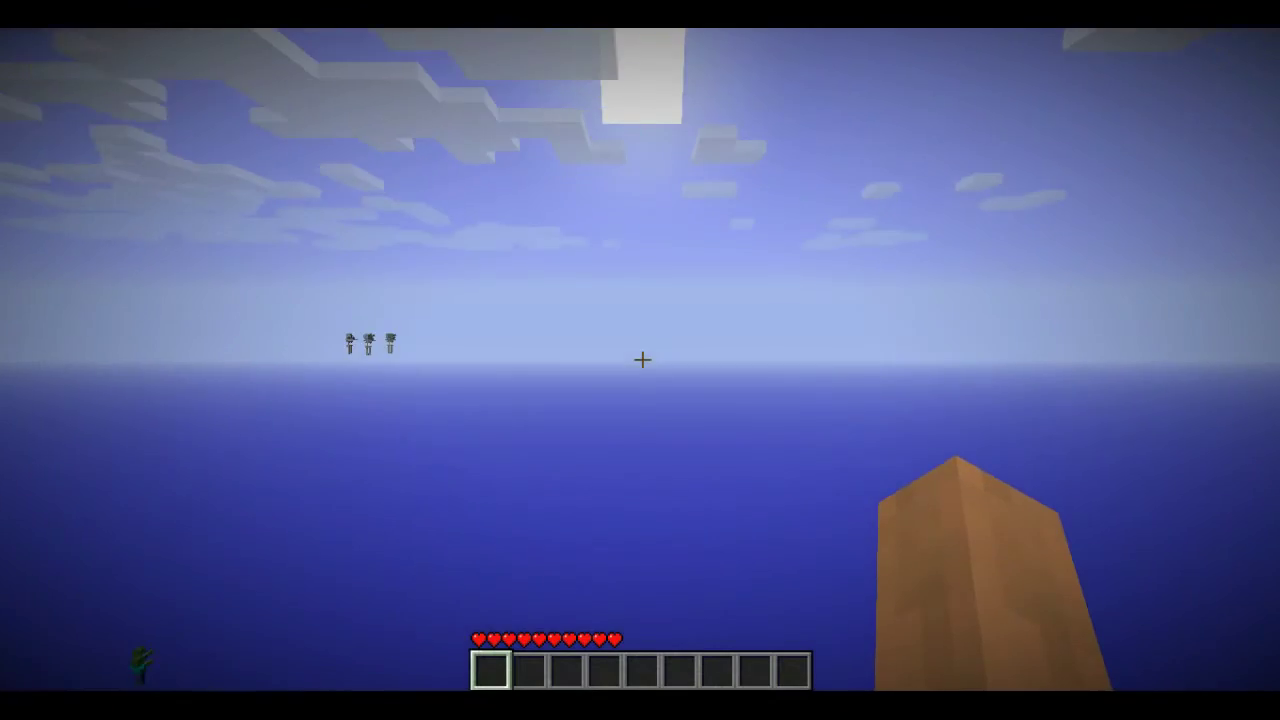
# Walk around the server's world across the grassland and look down into the cave opening.
pyautogui.press('w')
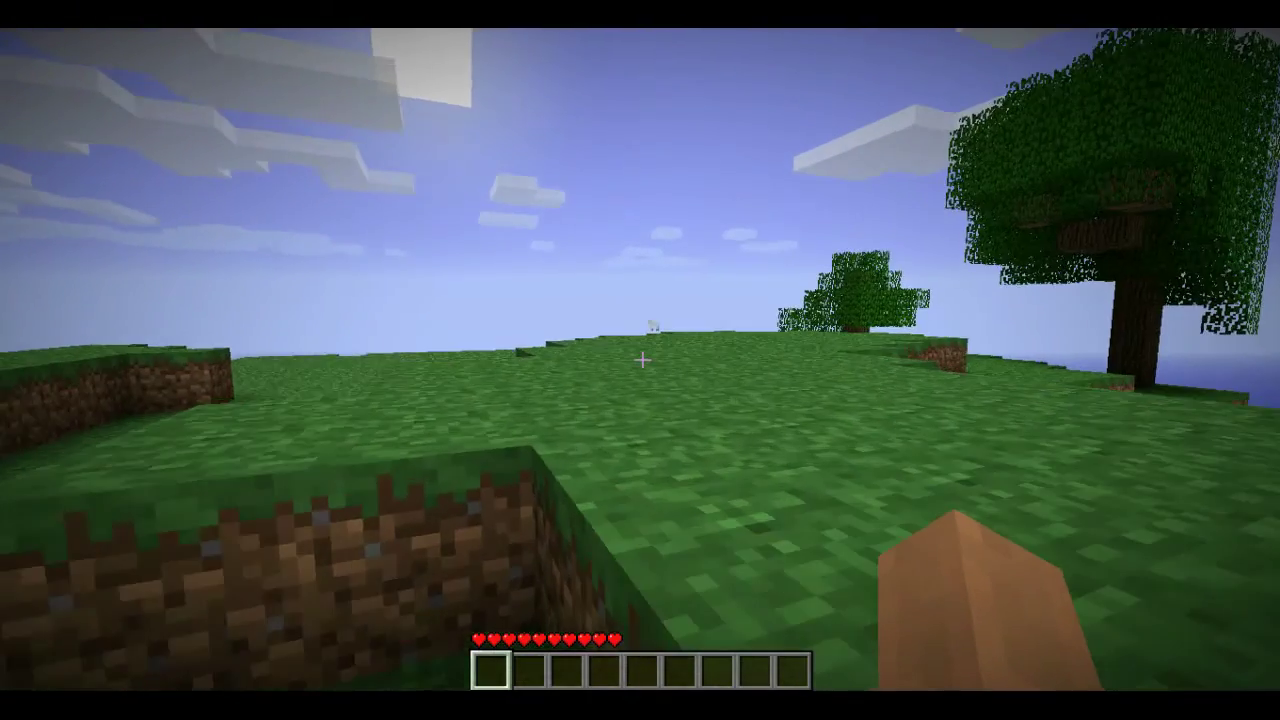
pyautogui.press('space')
pyautogui.press('w')
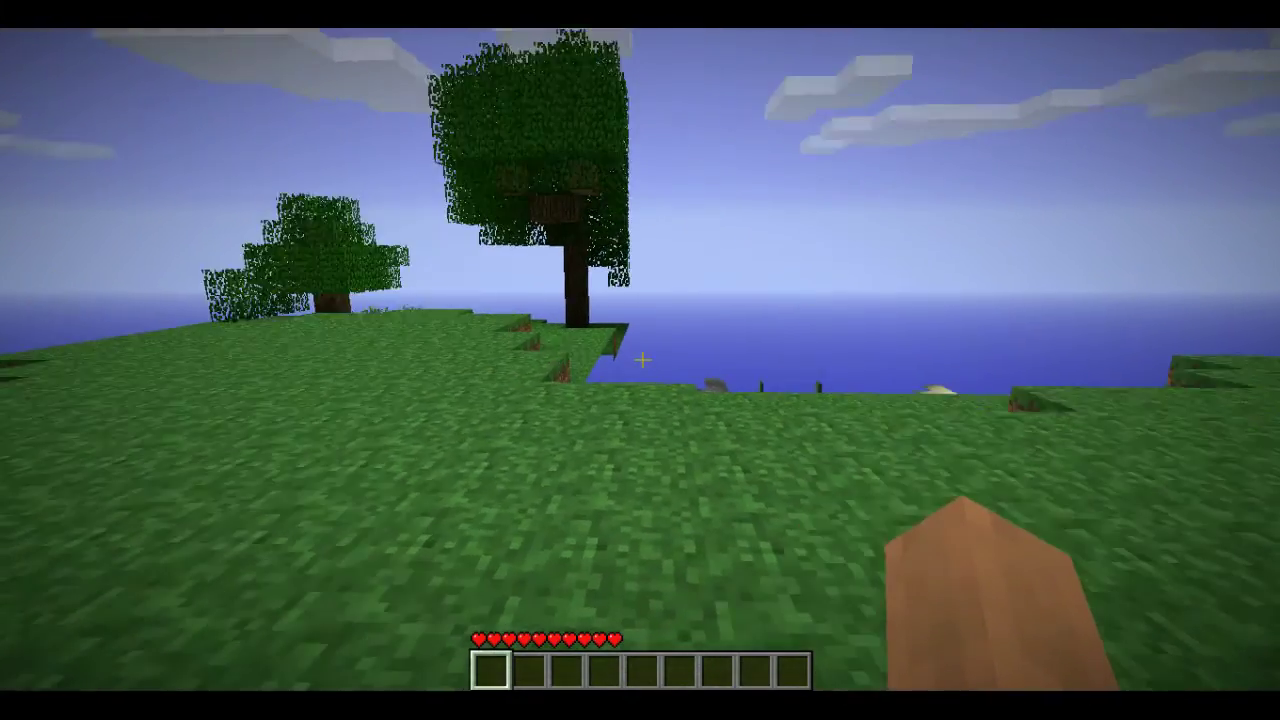
pyautogui.press('w')
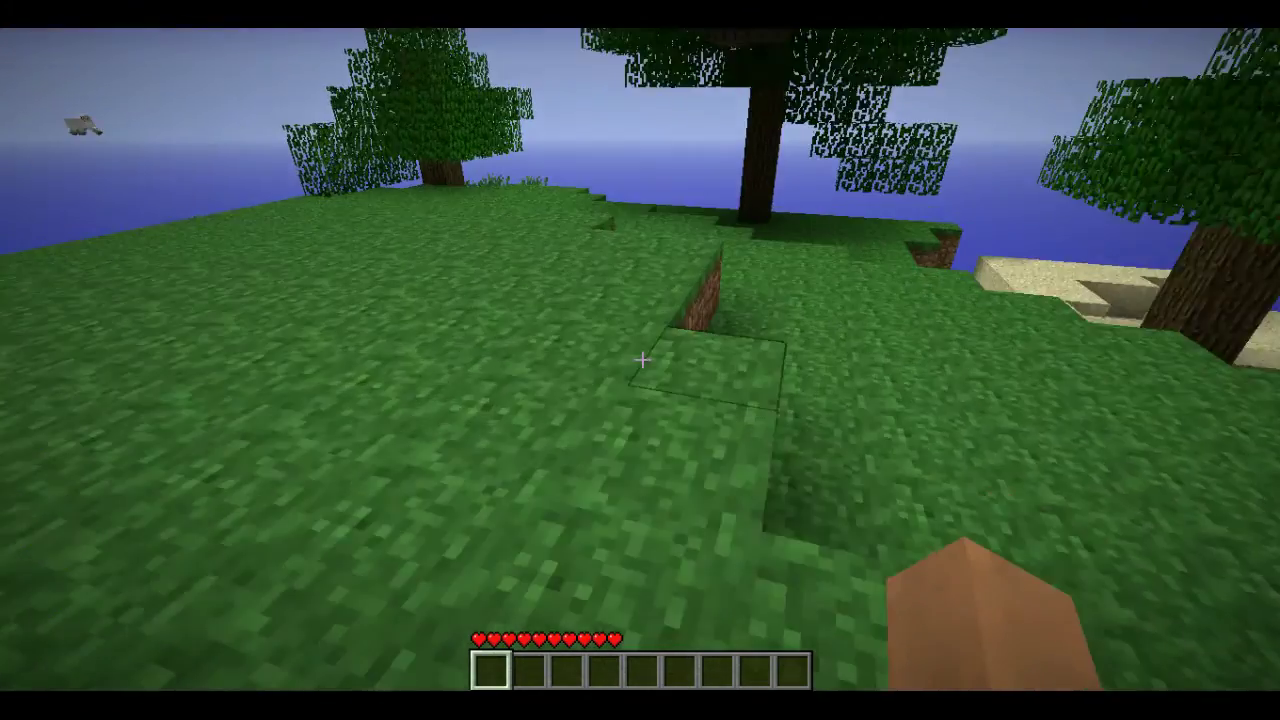
pyautogui.press('w')
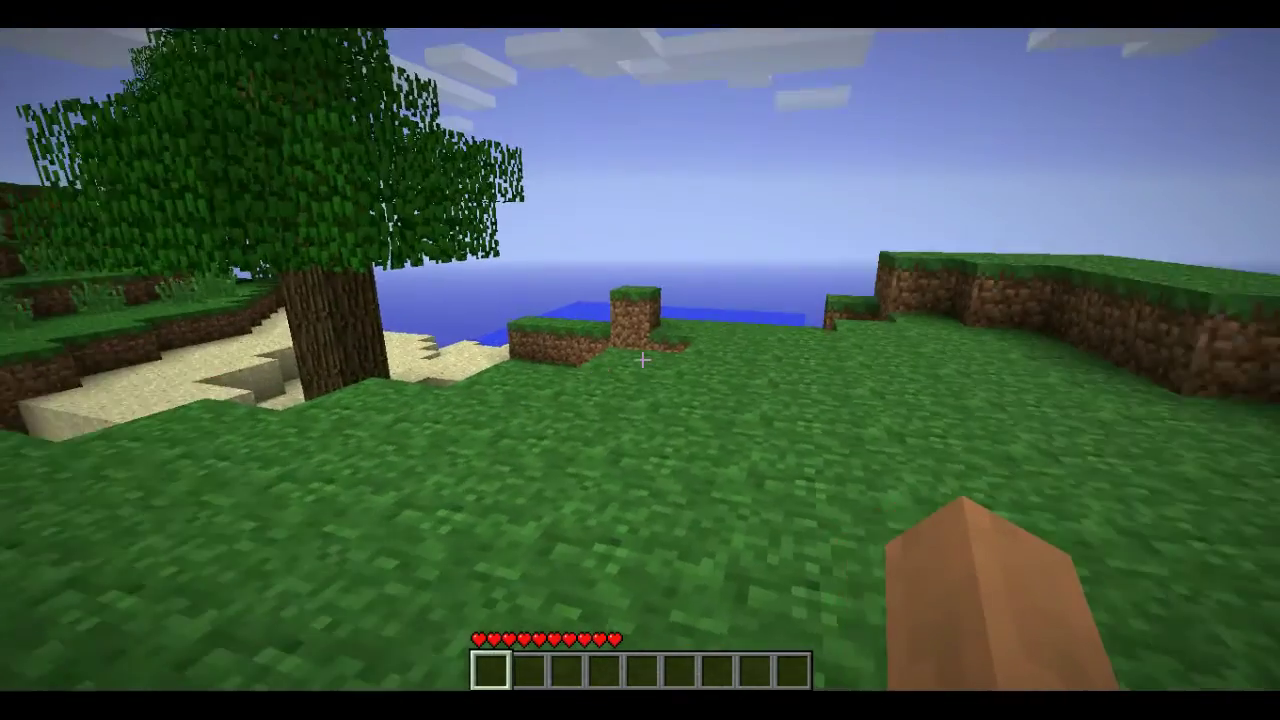
pyautogui.press('space')
pyautogui.press('w')
pyautogui.press('space')
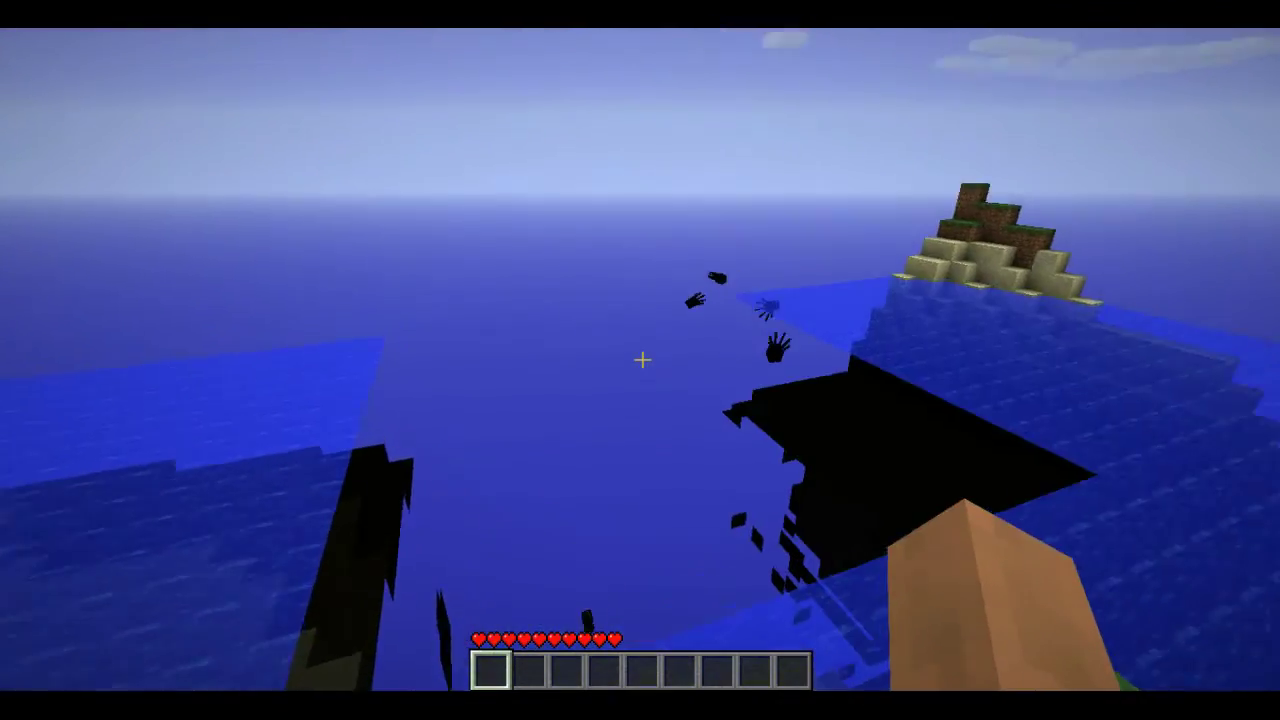
pyautogui.press('w')
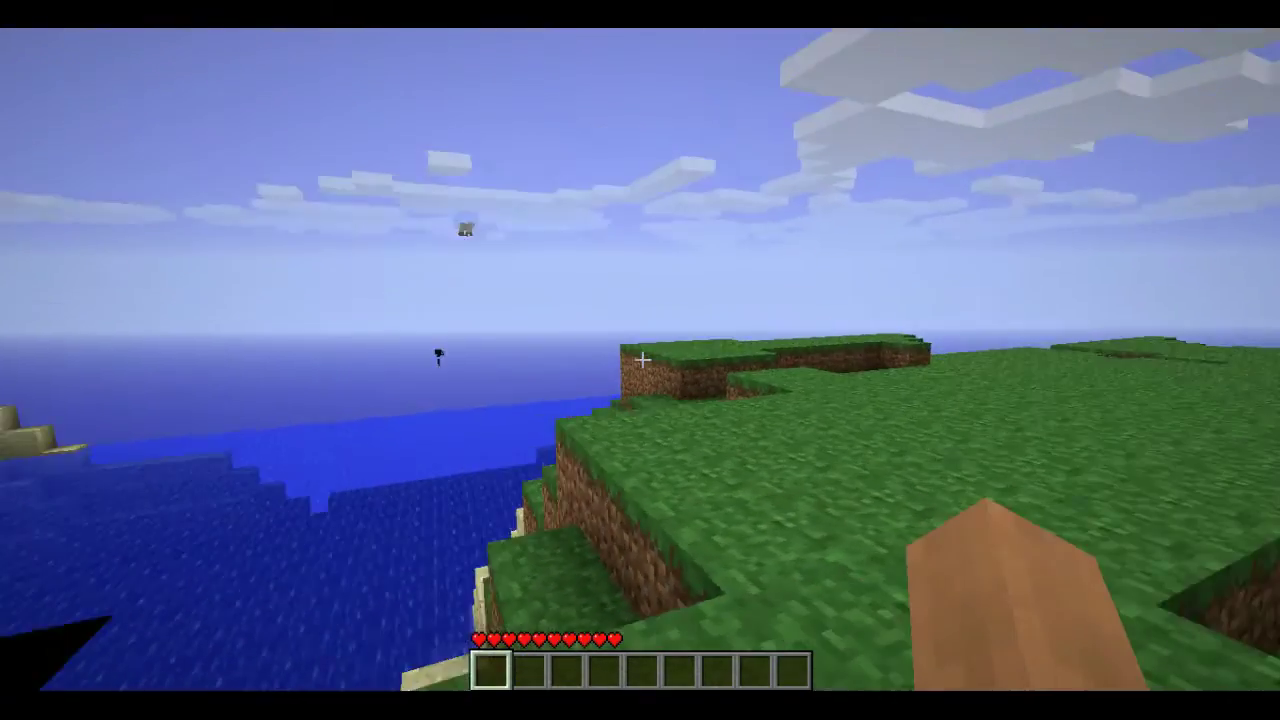
pyautogui.press('w')
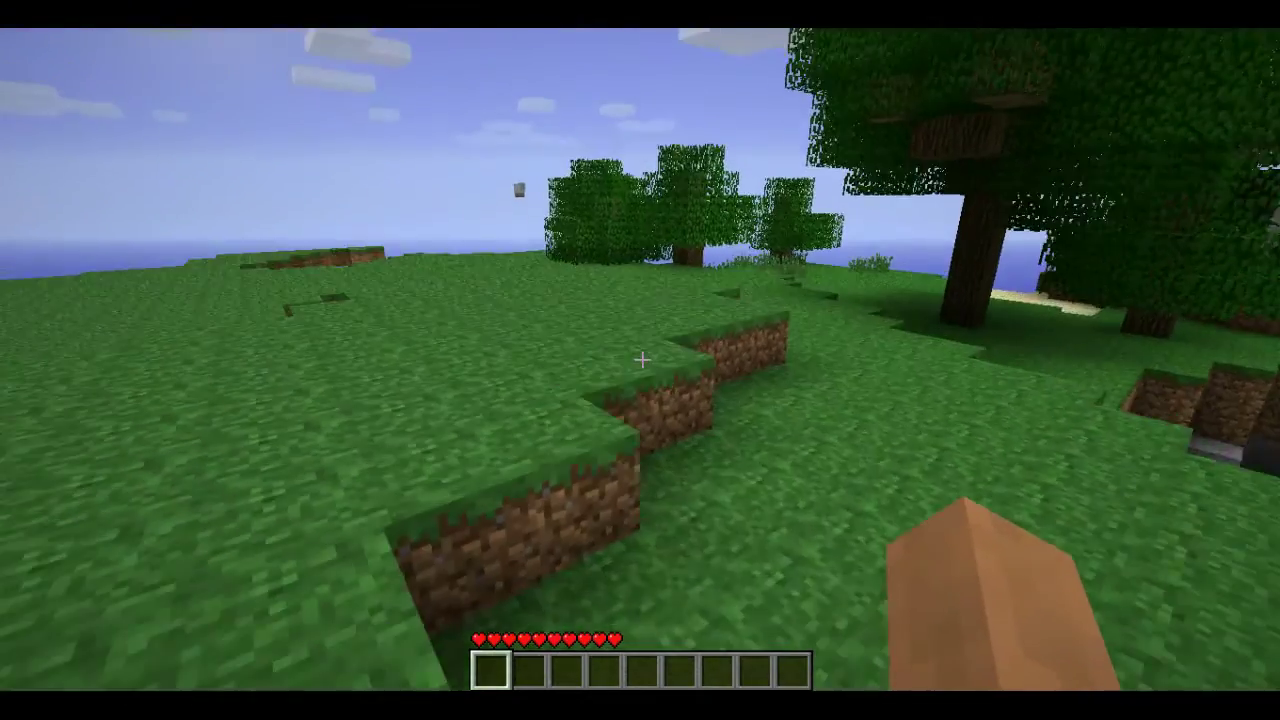
pyautogui.press('w')
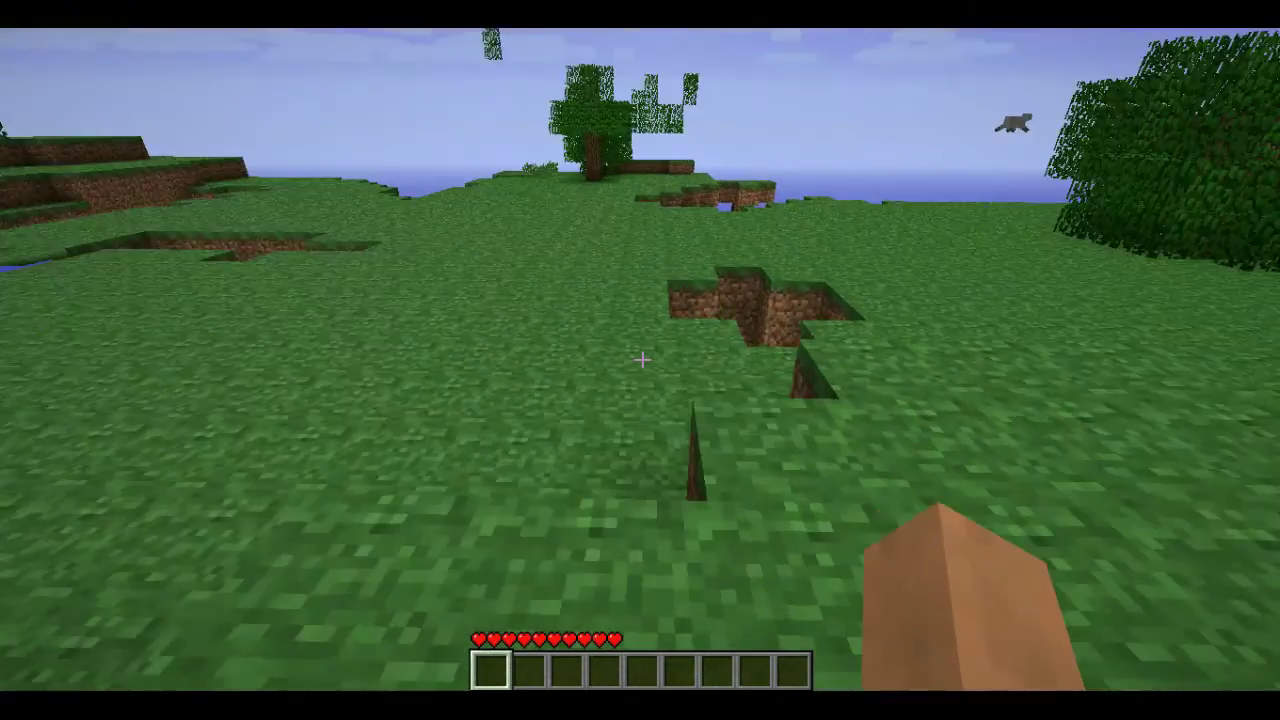
pyautogui.press('w')
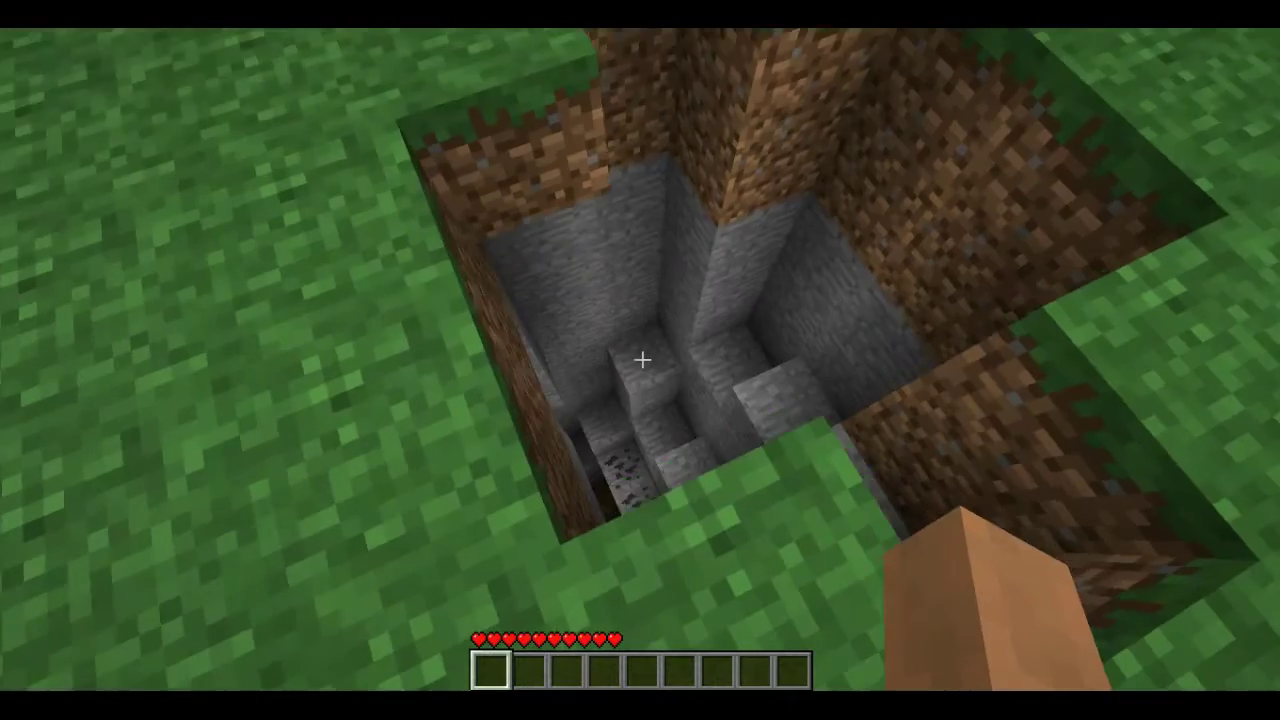
pyautogui.press('s')
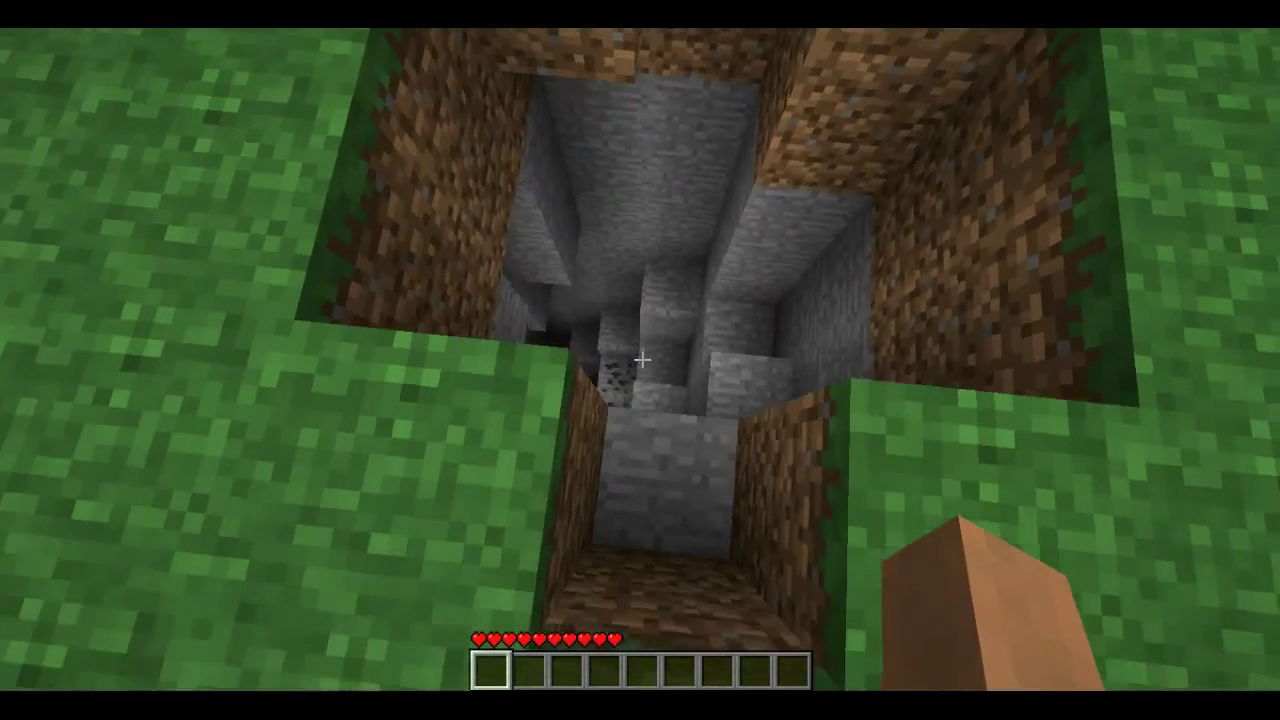
pyautogui.press('w')
pyautogui.press('w')
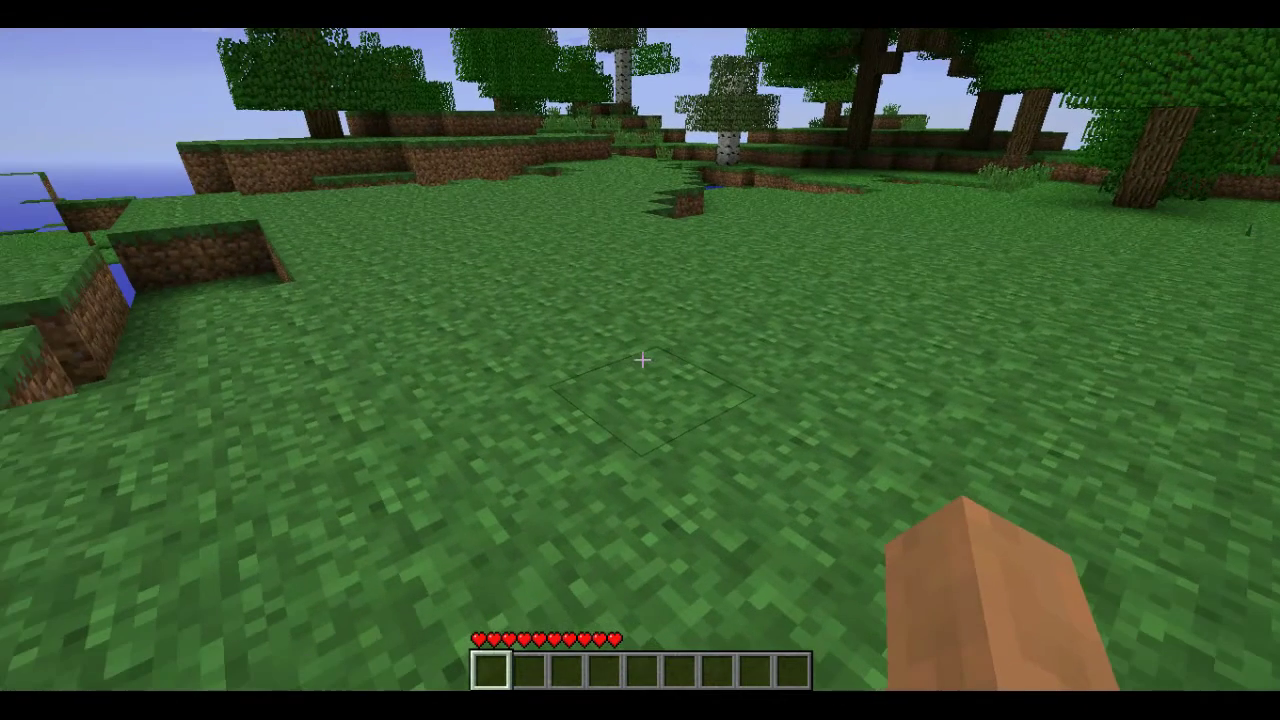
pyautogui.press('Escape')
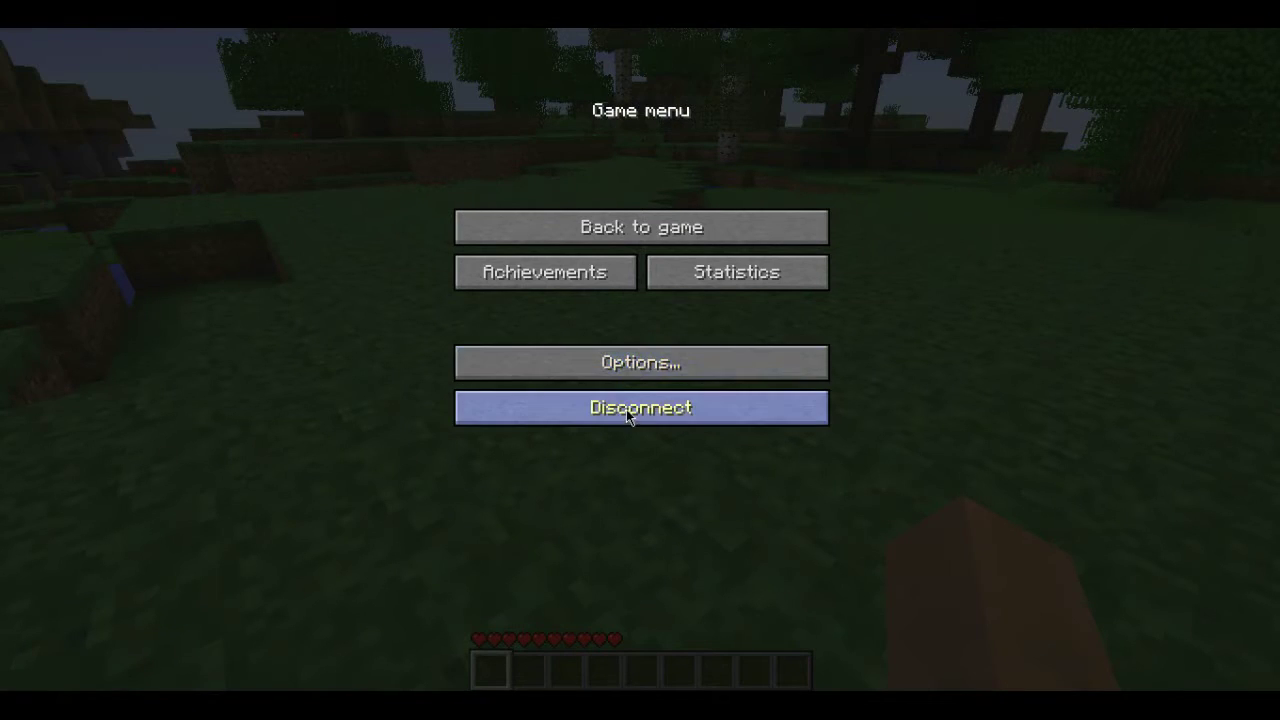
pyautogui.click(630, 230)
pyautogui.press('Escape')
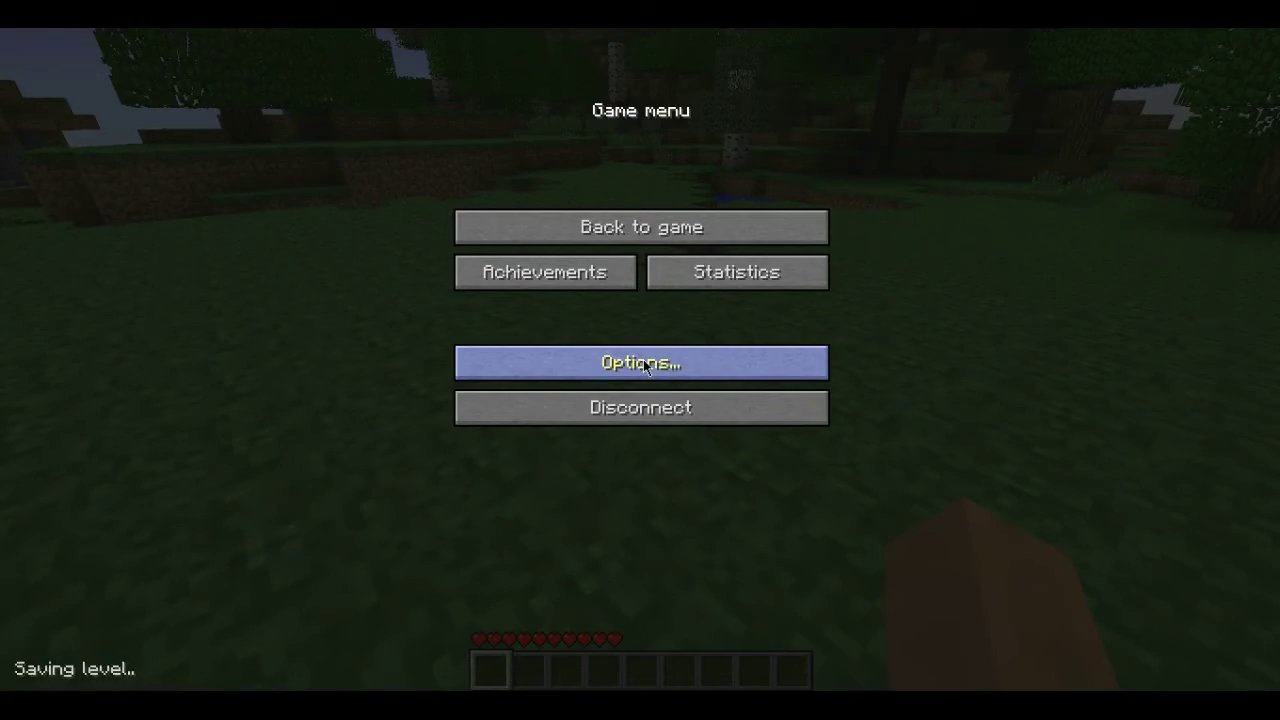
pyautogui.press('Escape')
# Change the world to night by running the chat command /time set 14000.
pyautogui.write('/')
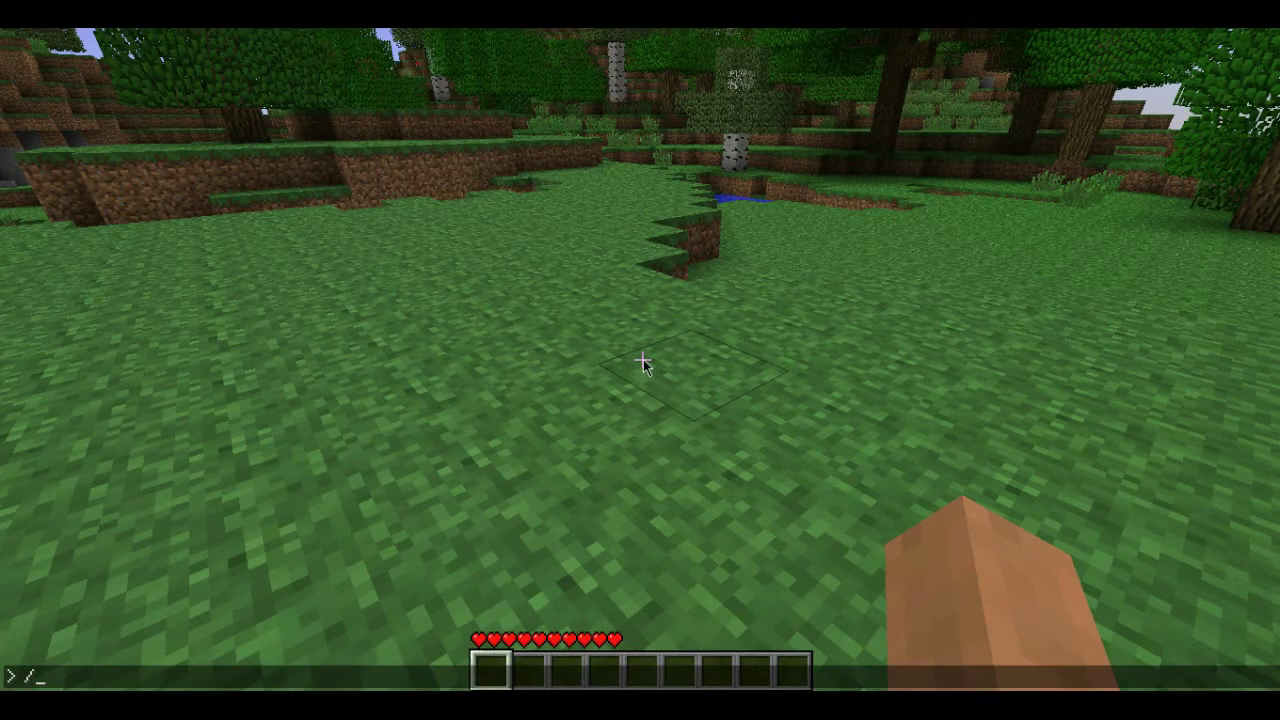
pyautogui.write('time set 14000')
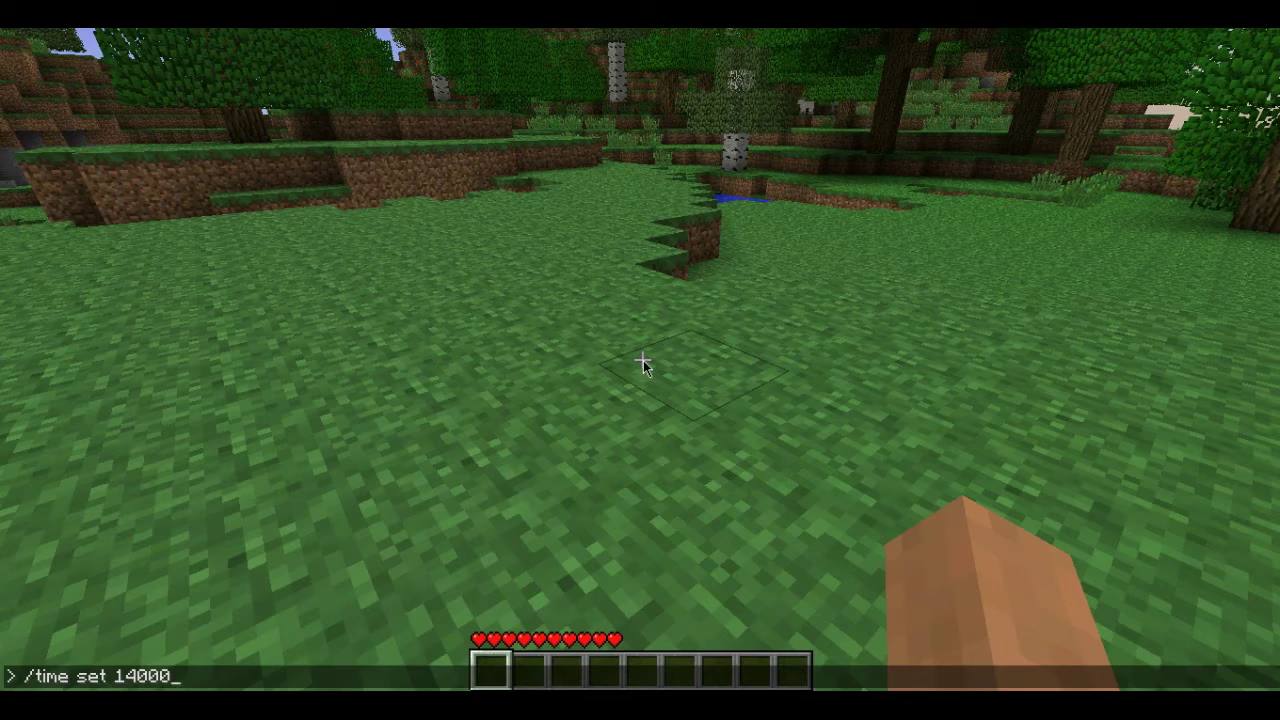
pyautogui.press('Return')
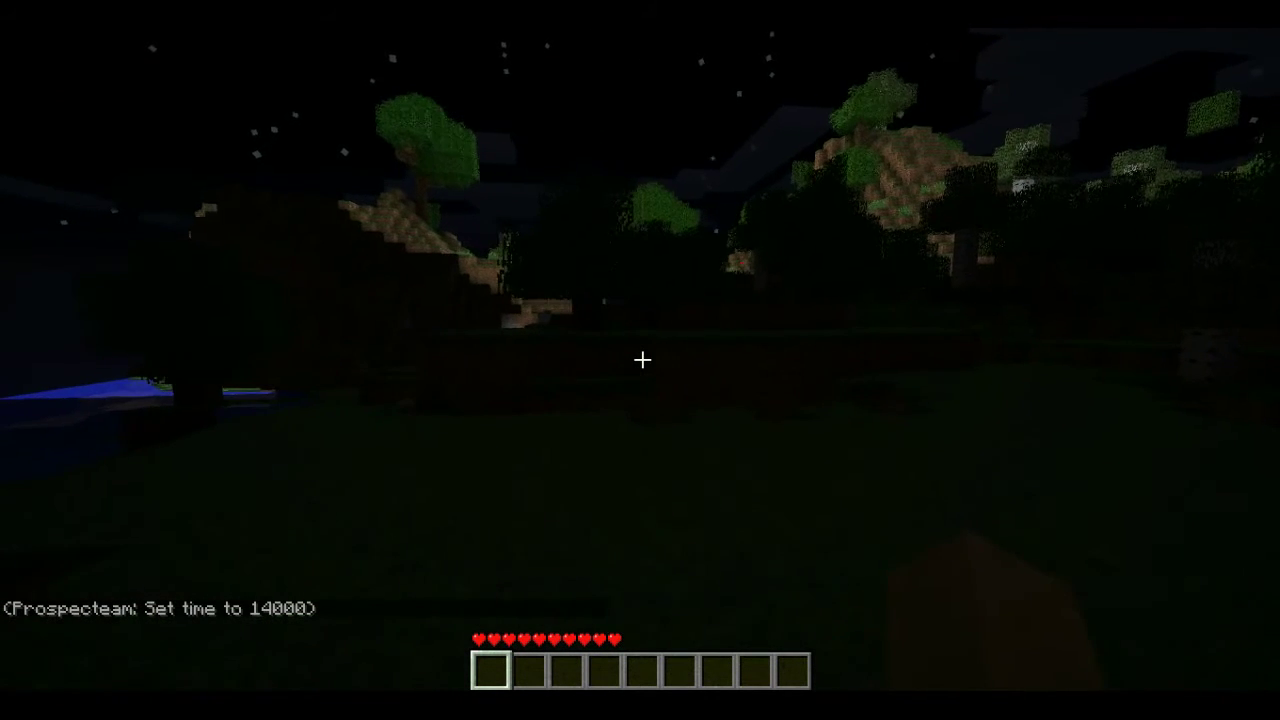
# Change the world to morning by running the chat command /time set 0.
pyautogui.write('t/time')
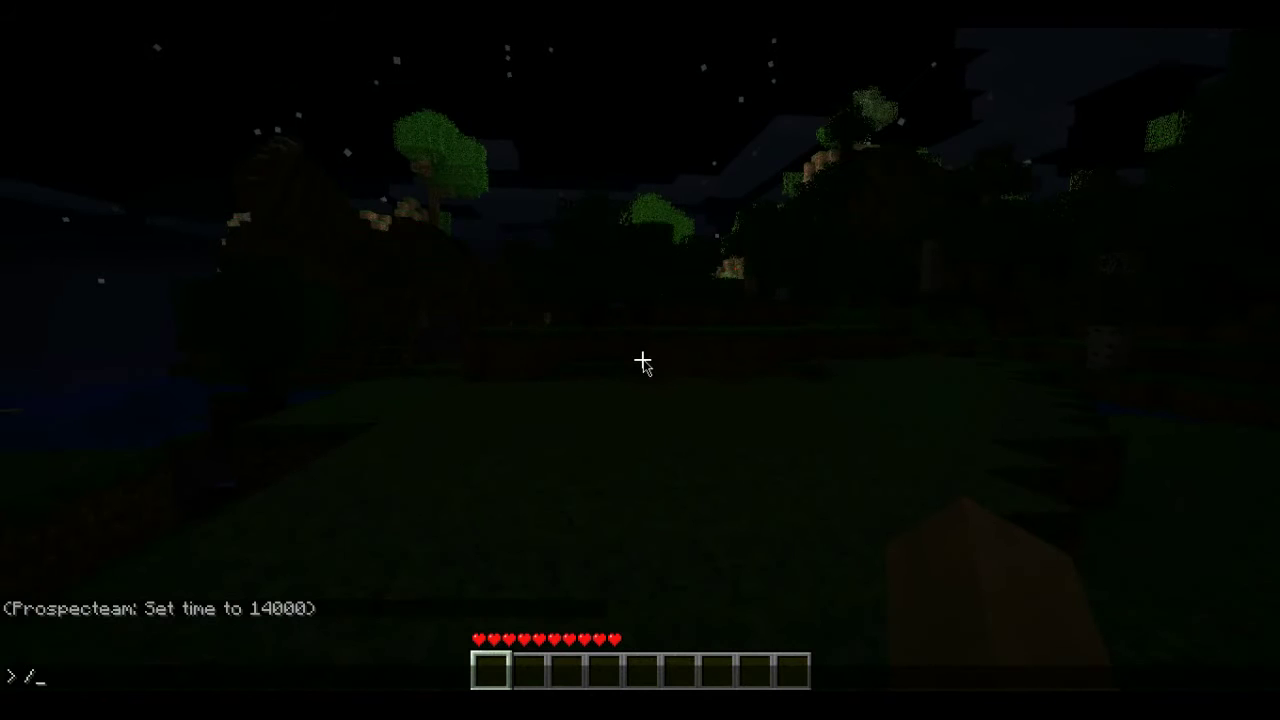
pyautogui.write(' set')
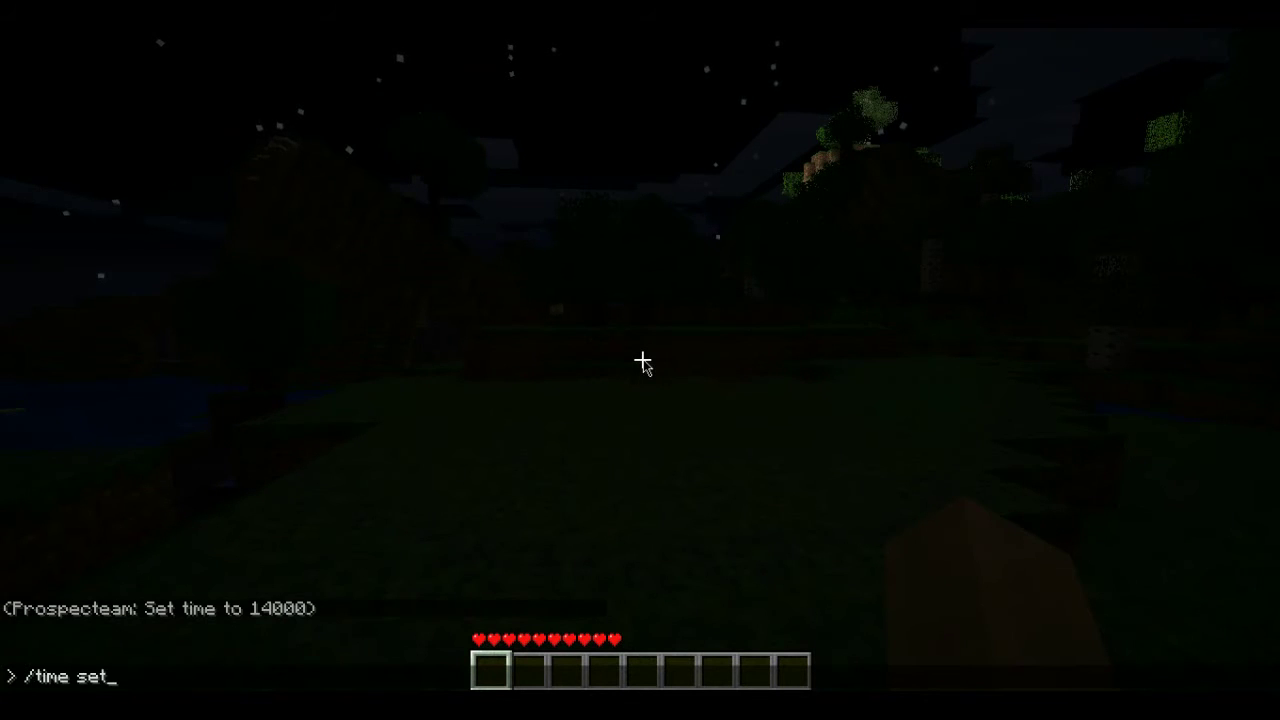
pyautogui.write(' 0')
pyautogui.press('Return')
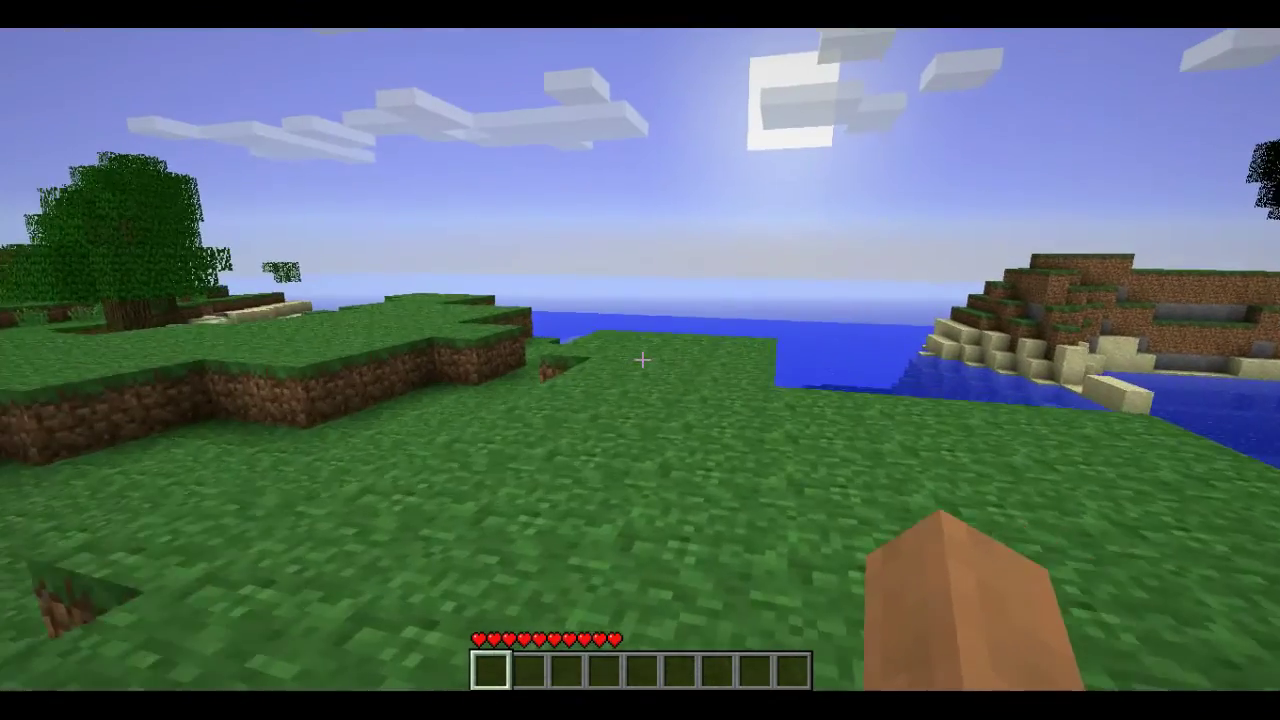
# Give the current player 64 stone with the chat command /give using item ID 1, and collect the stack.
pyautogui.write('t/')
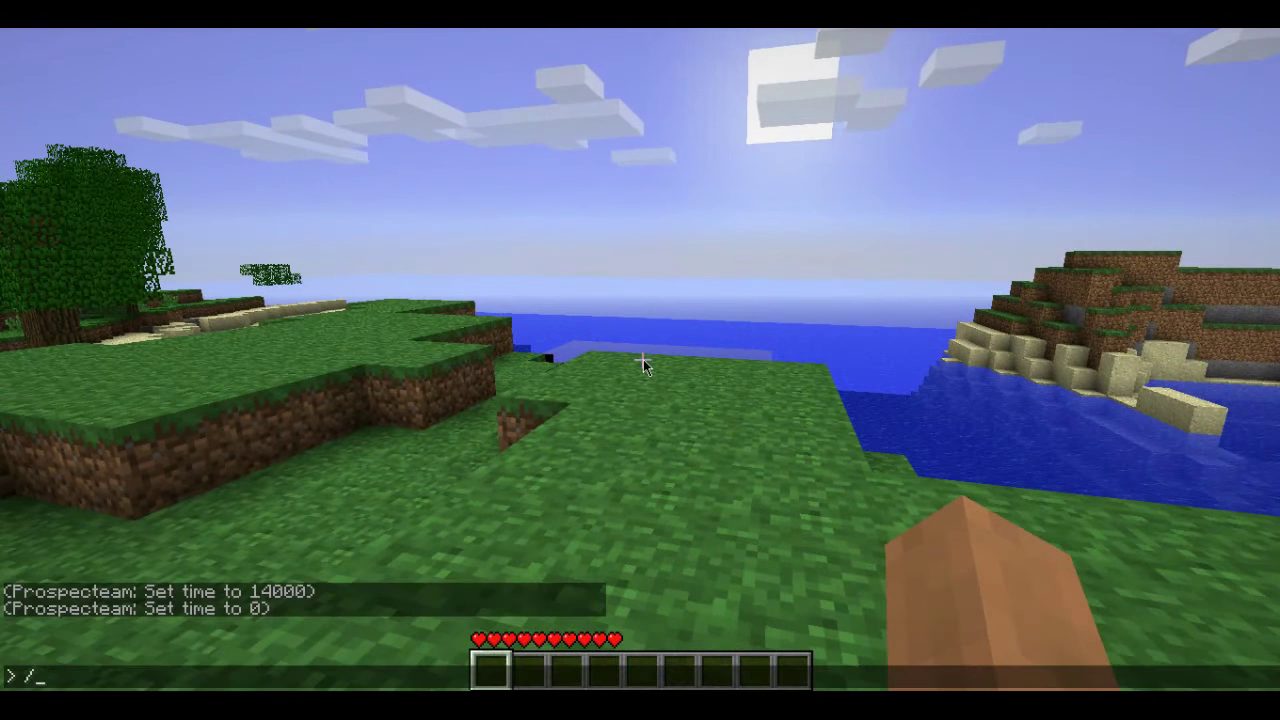
pyautogui.write('give')
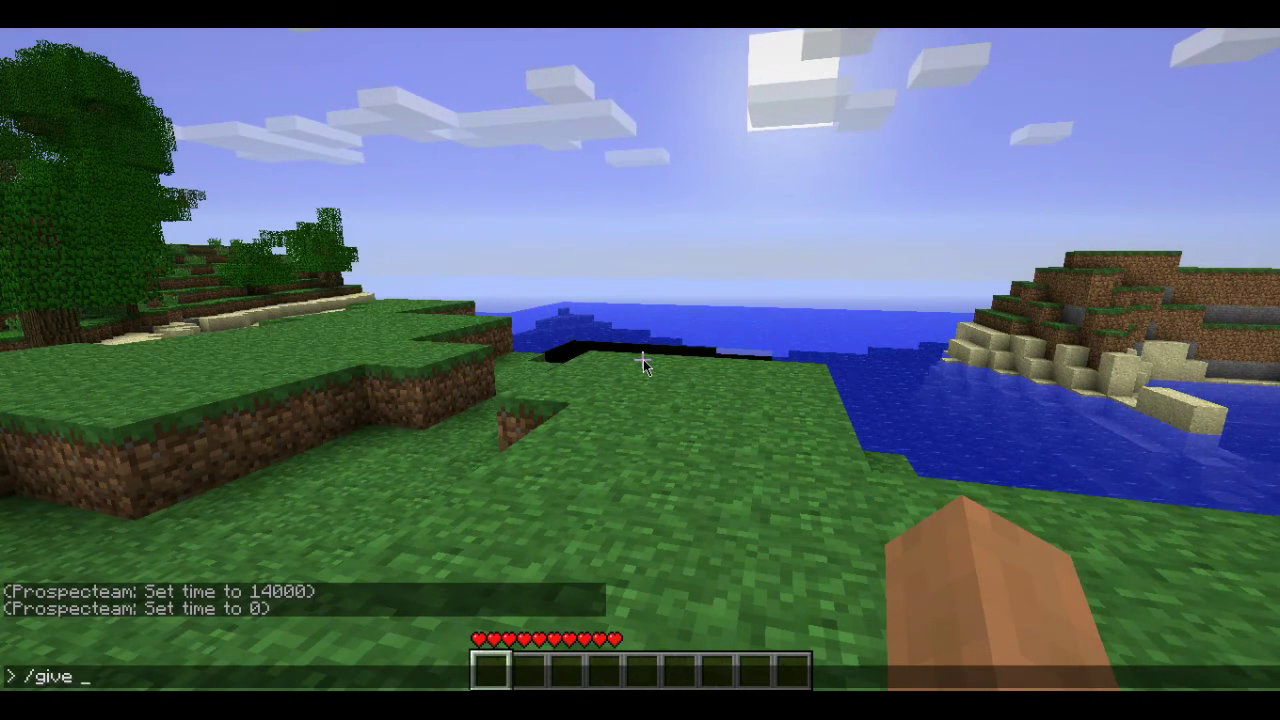
pyautogui.write(' prospecteam')
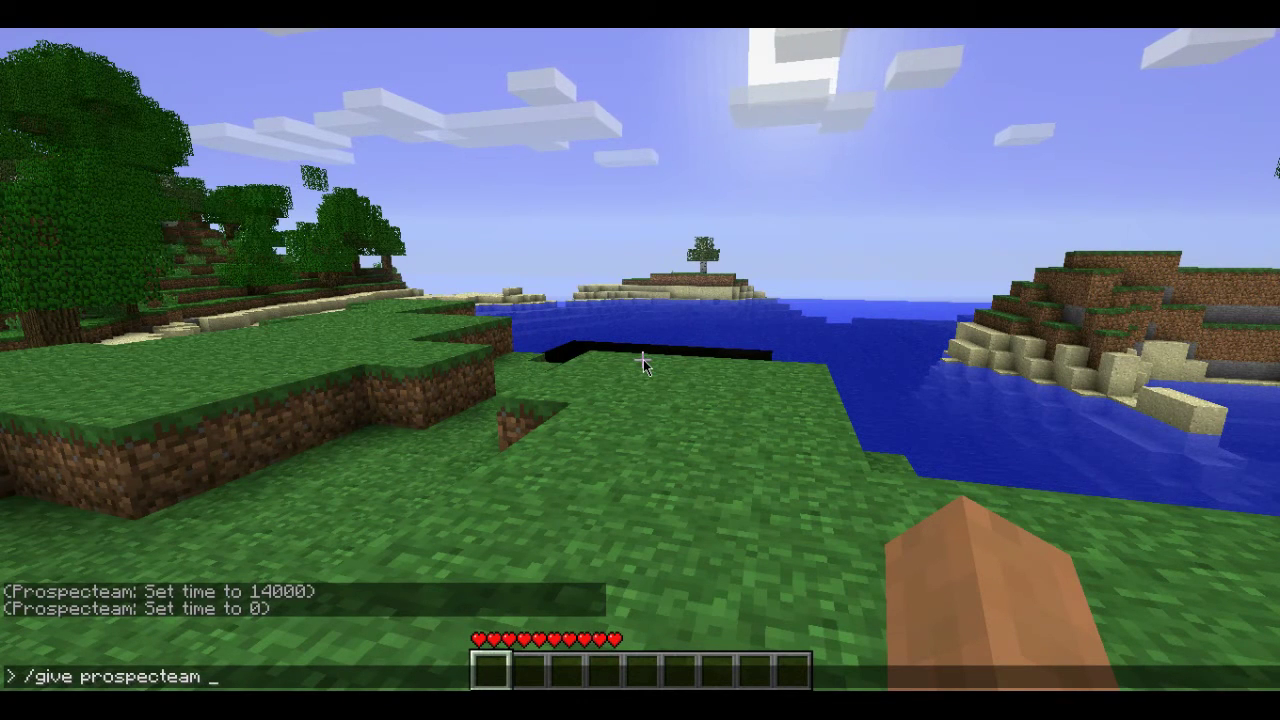
pyautogui.write('1 64')
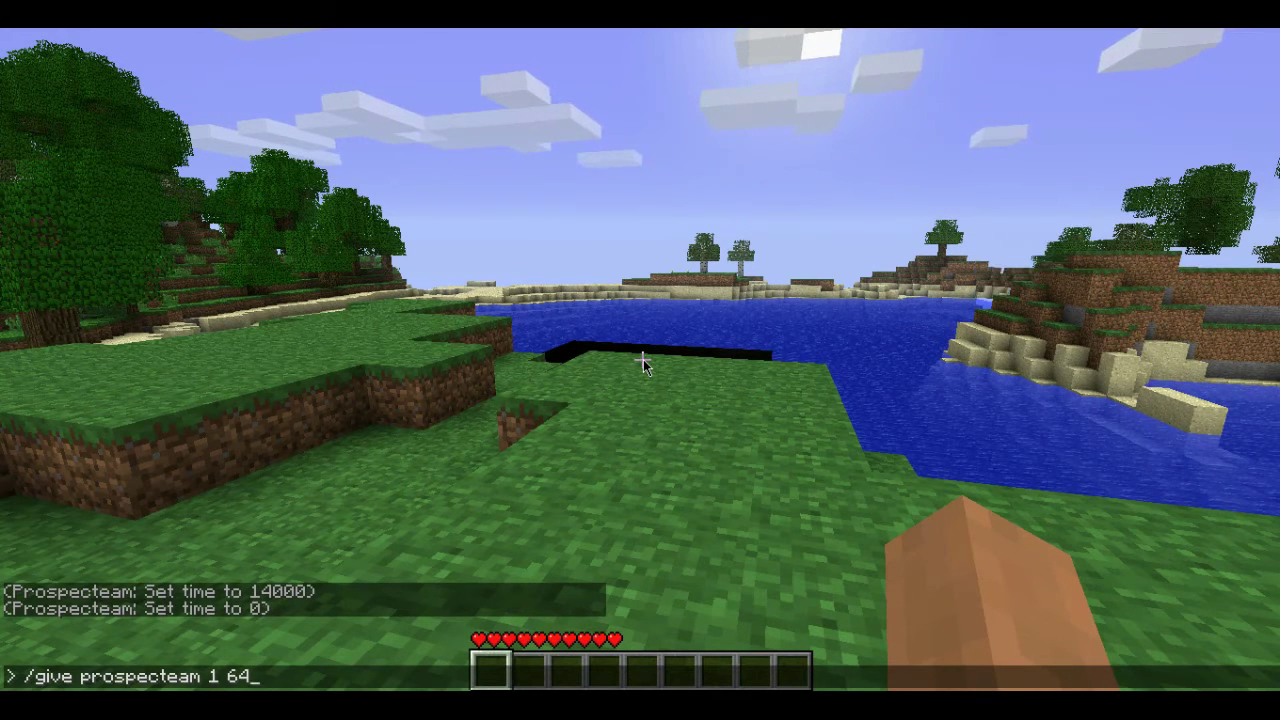
pyautogui.press('Return')
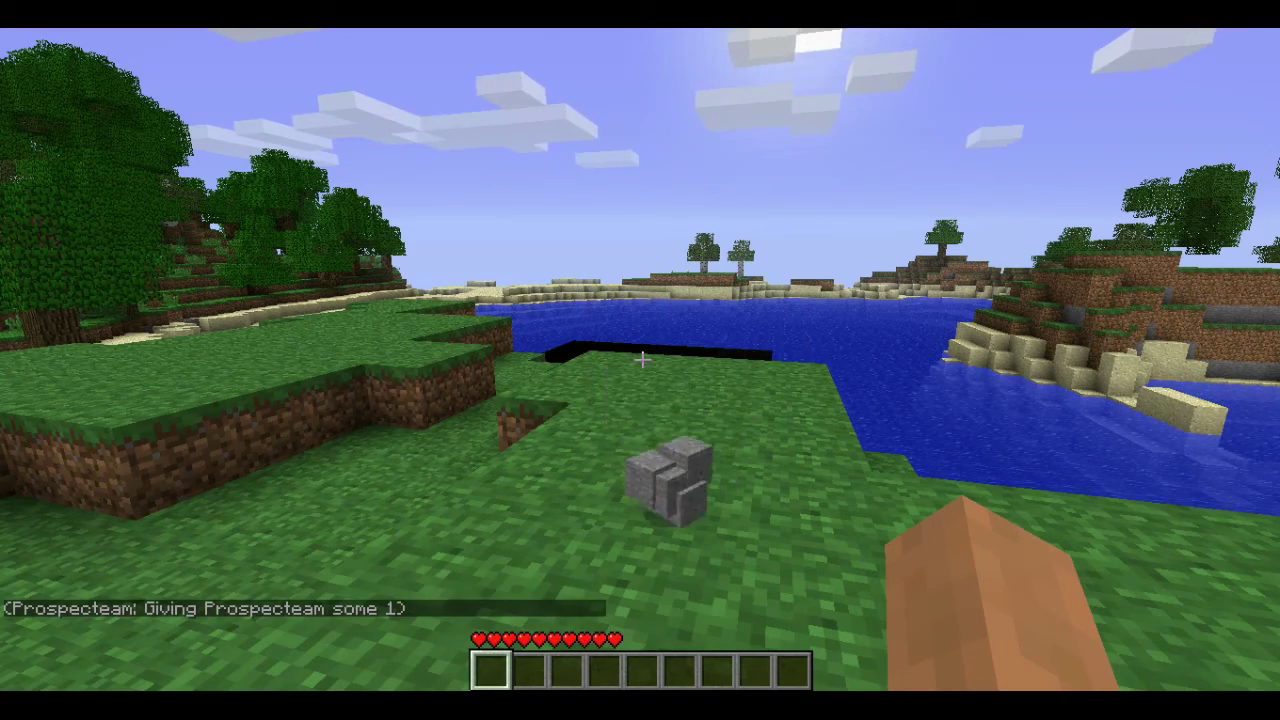
pyautogui.press('w')
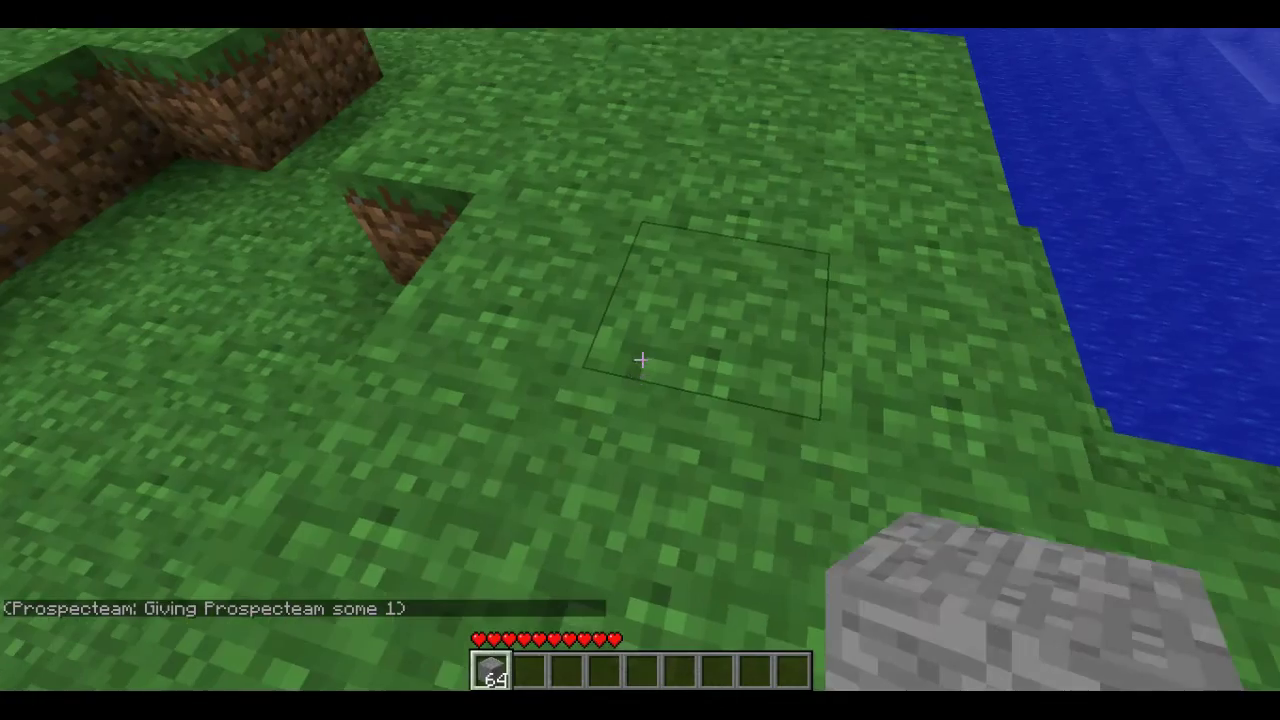
# Place seven stone blocks on the grass near the water, forming a low wall with a raised end.
pyautogui.rightClick(643, 359)
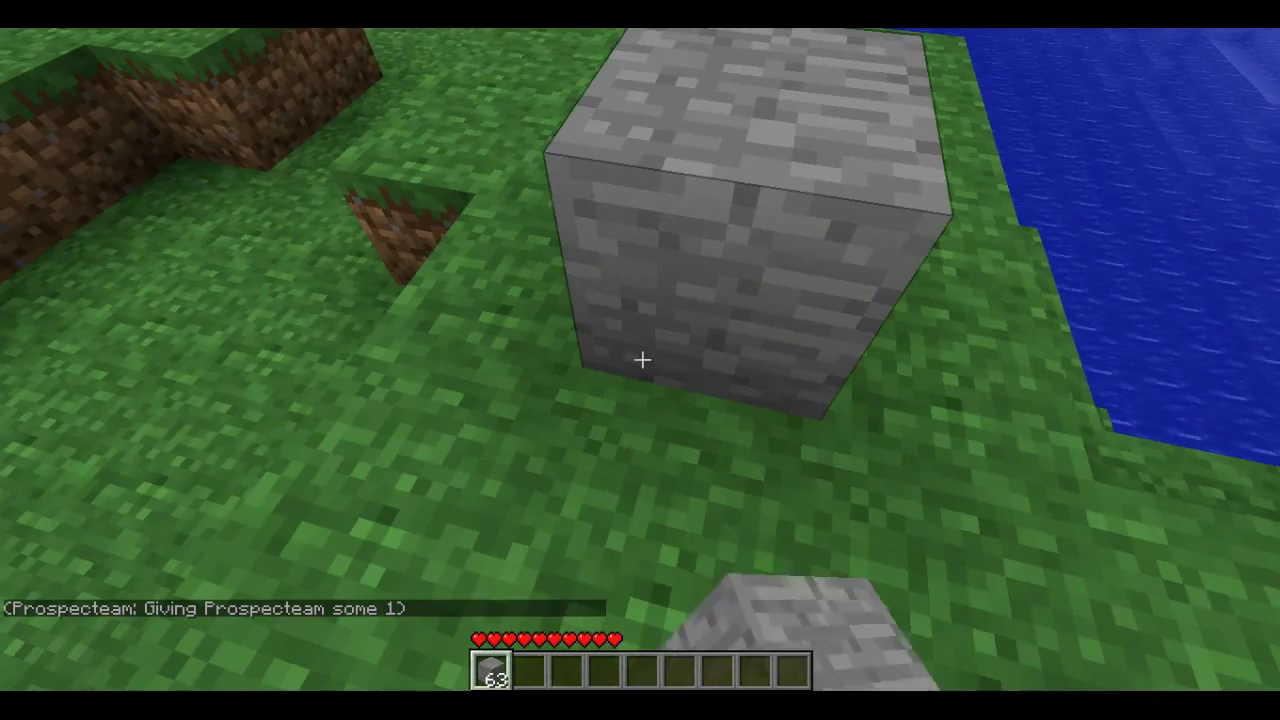
pyautogui.press('s')
pyautogui.rightClick(643, 359)
pyautogui.rightClick(643, 359)
pyautogui.rightClick(643, 359)
pyautogui.press('s')
pyautogui.rightClick(643, 359)
pyautogui.rightClick(643, 359)
pyautogui.rightClick(643, 359)
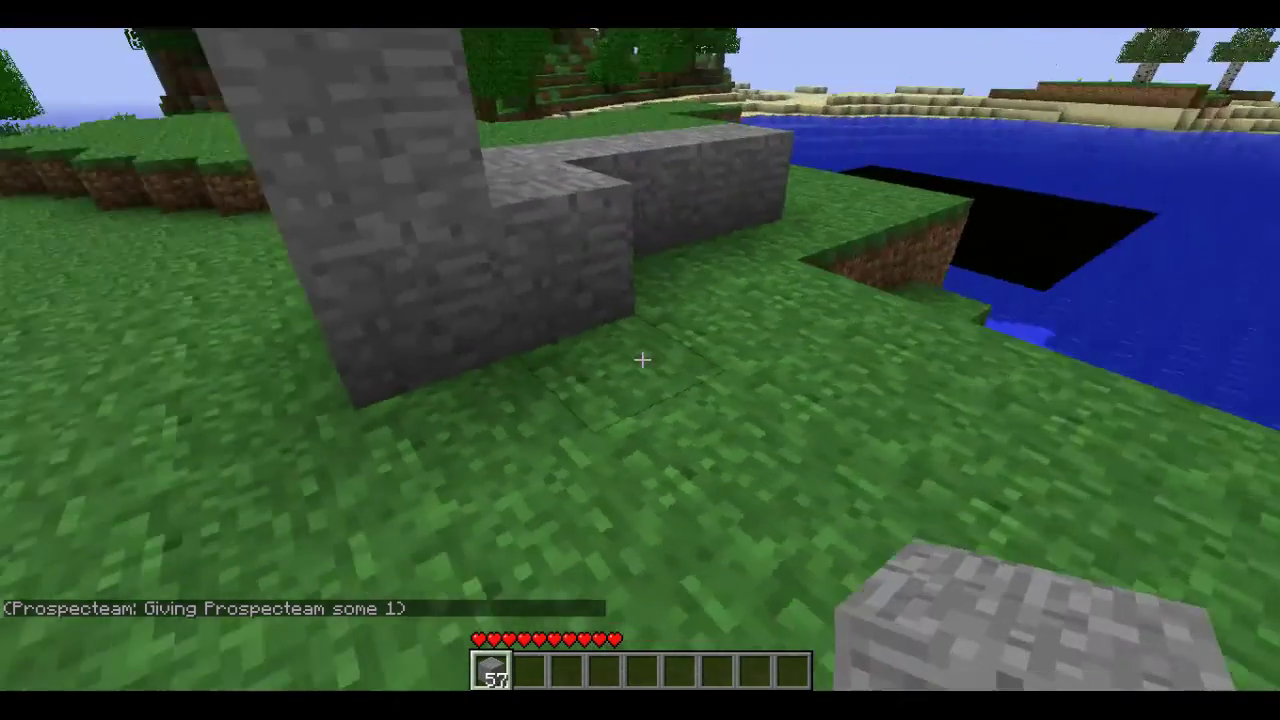
# Throw 12 stone blocks one at a time onto the grass at the water's edge.
pyautogui.press('2')
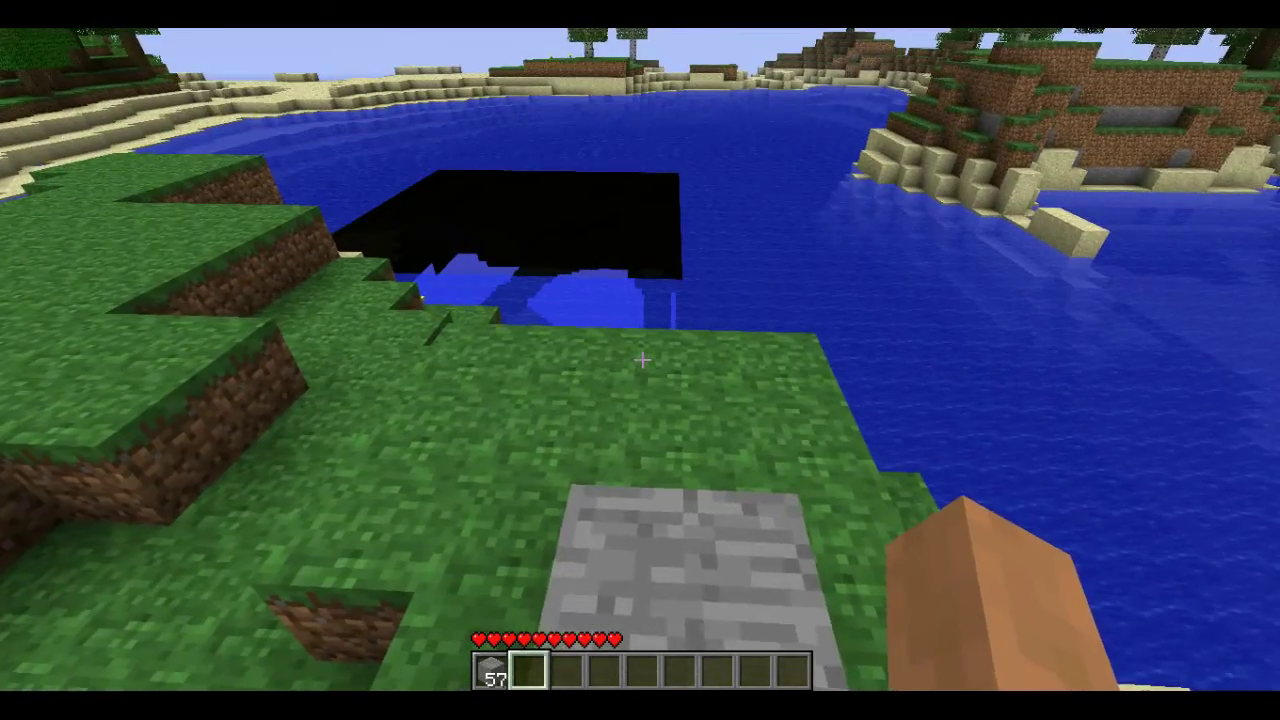
pyautogui.press('w')
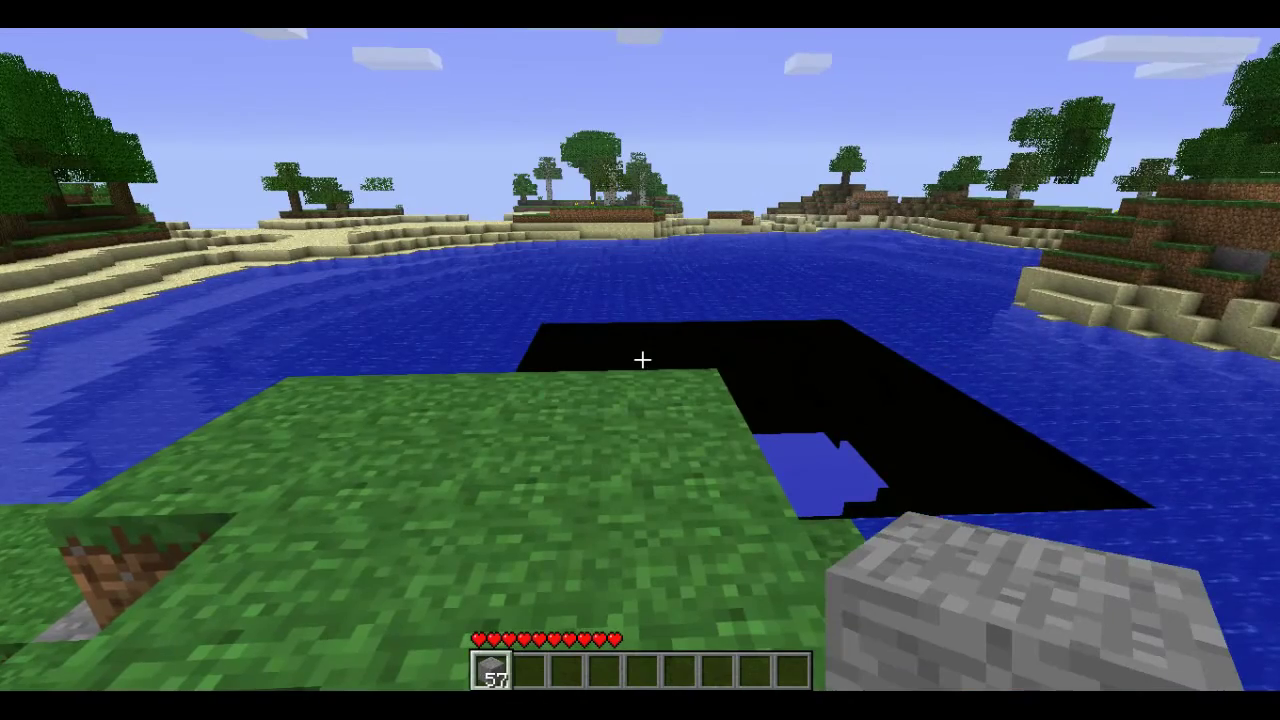
pyautogui.press('q')
pyautogui.press('q')
pyautogui.press('q')
pyautogui.press('q')
pyautogui.press('q')
pyautogui.press('q')
pyautogui.press('q')
pyautogui.press('q')
pyautogui.press('q')
pyautogui.press('q')
pyautogui.press('q')
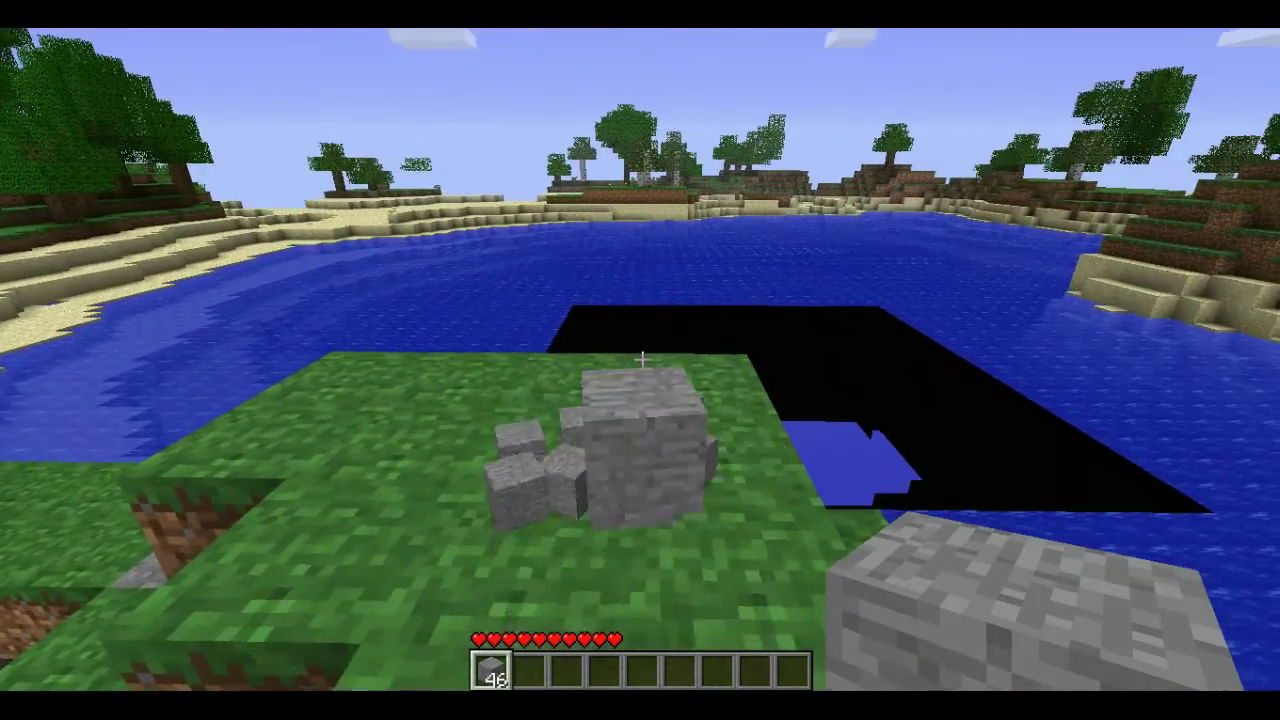
pyautogui.press('q')
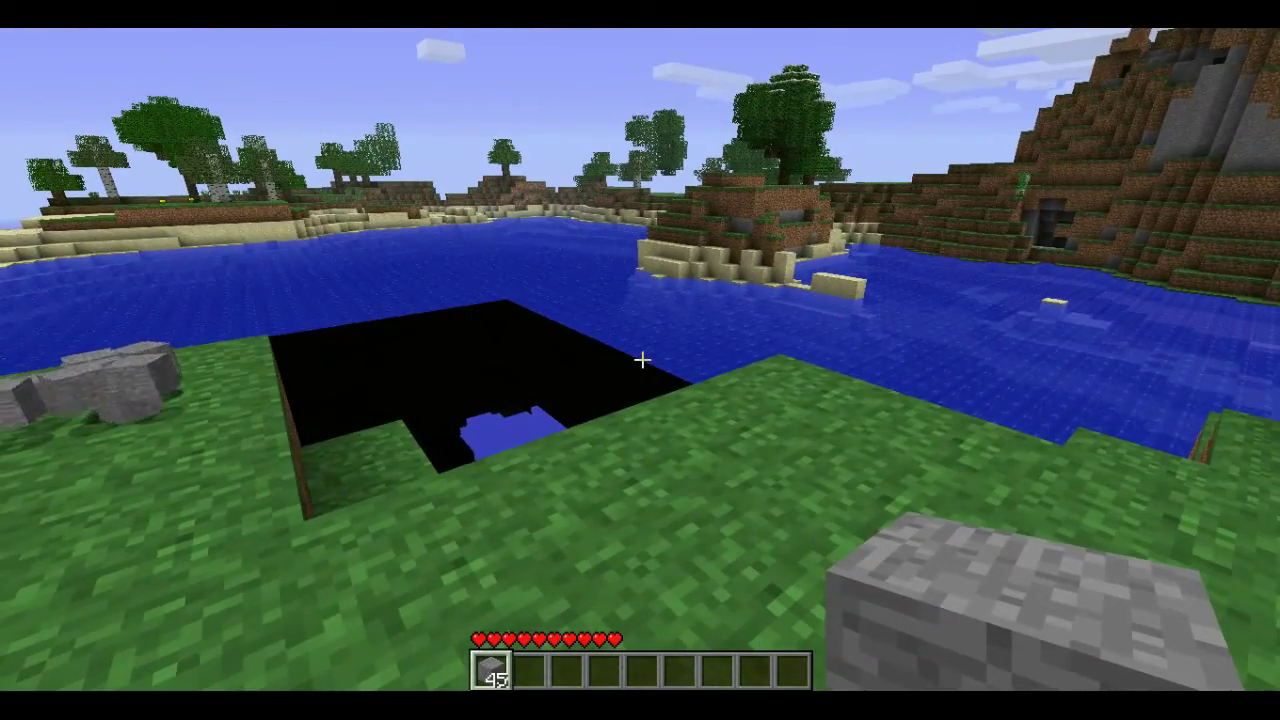
# Discard the remaining stone stack from the inventory and return to the world.
pyautogui.press('e')
pyautogui.click(509, 485)
pyautogui.click(411, 403)
pyautogui.press('e')
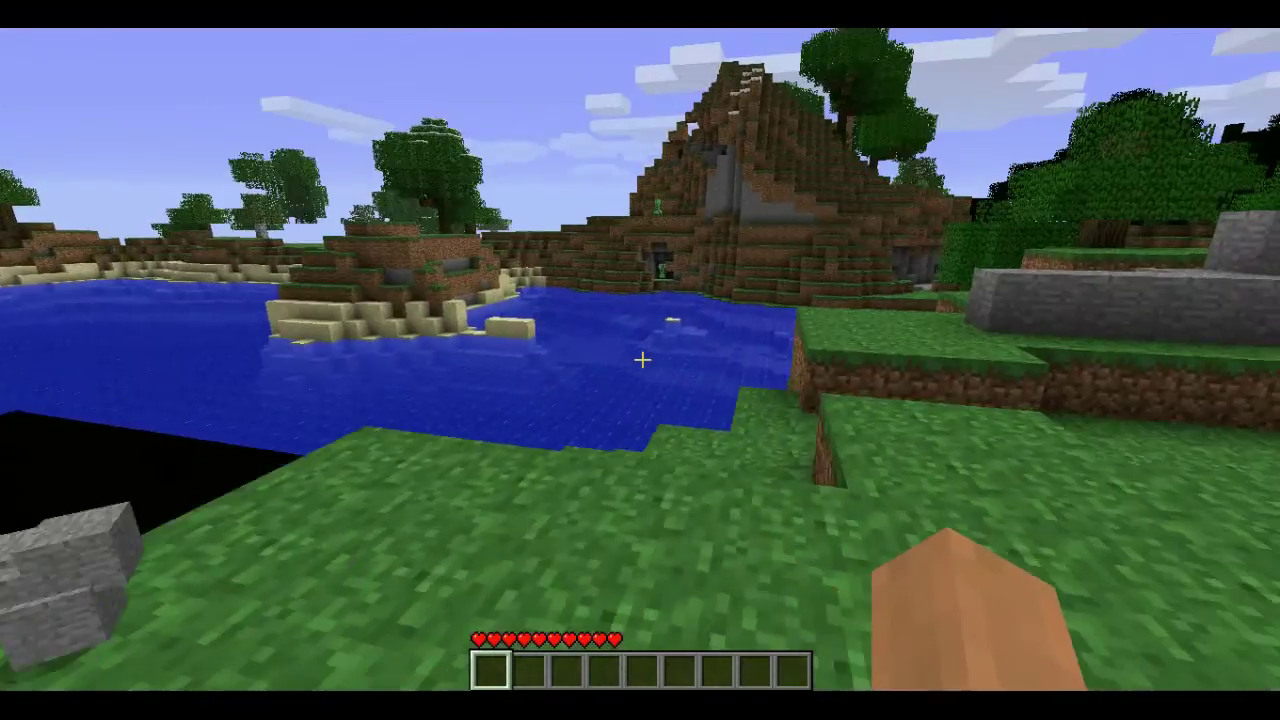
# Walk toward the stone wall and kick the current player off the server with the chat command /kick.
pyautogui.press('w')
pyautogui.write('t')
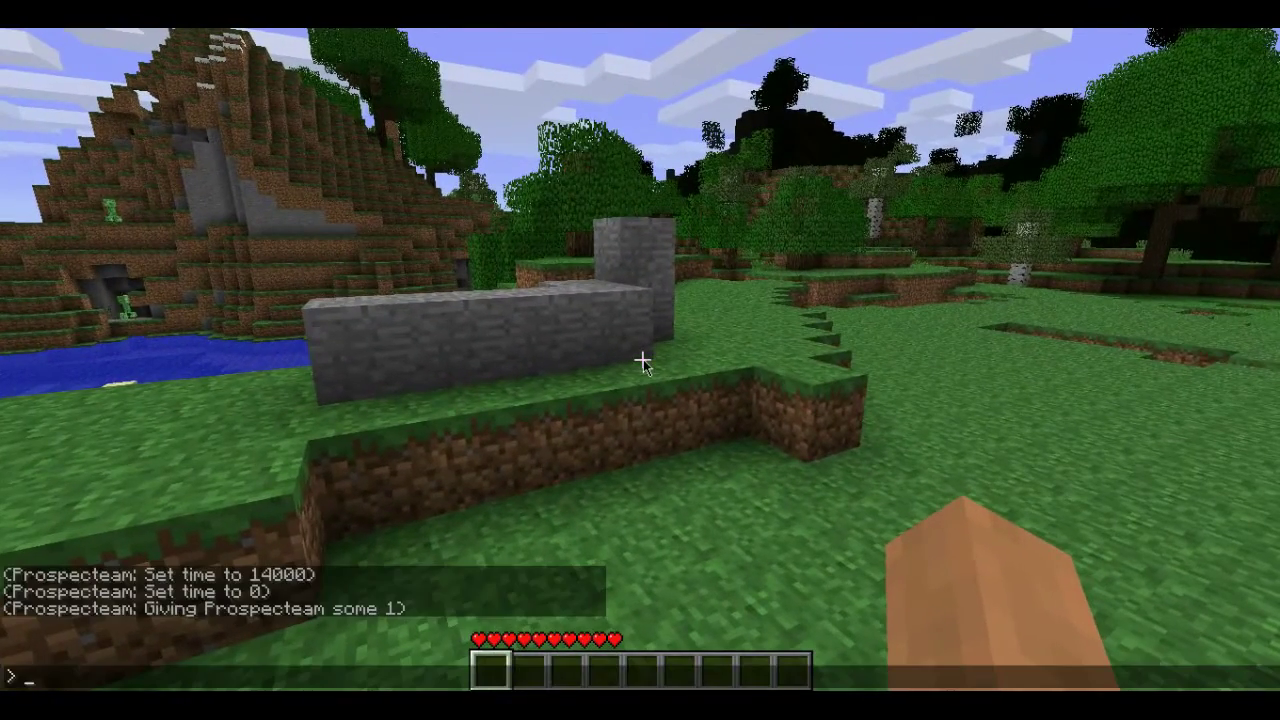
pyautogui.write('/kick')
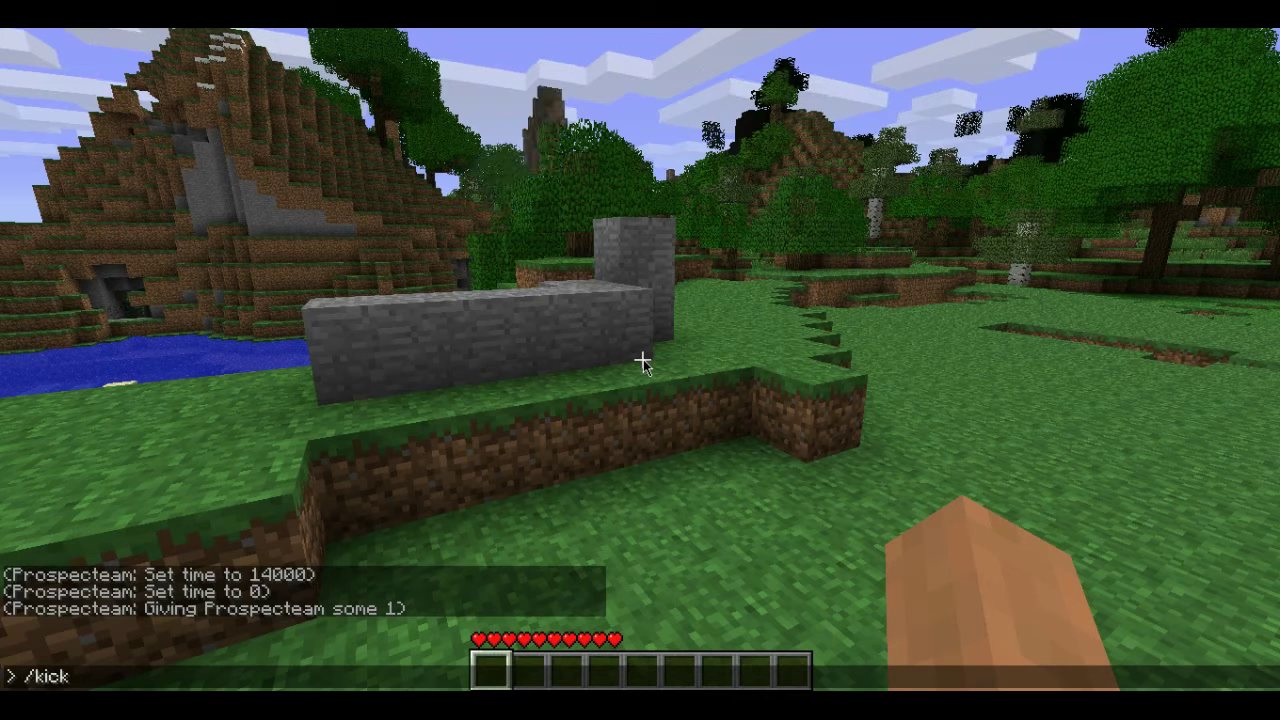
pyautogui.write(' prospete')
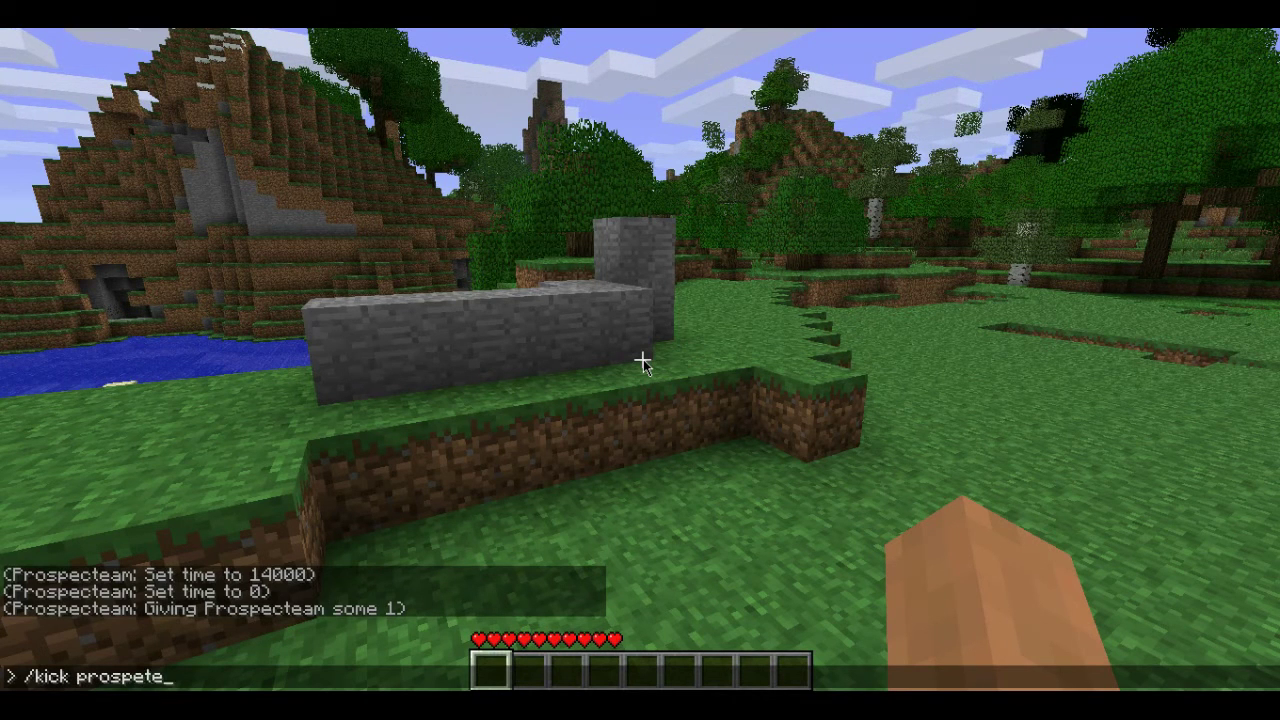
pyautogui.write('am')
pyautogui.press('BackSpace')
pyautogui.press('BackSpace')
pyautogui.press('BackSpace')
pyautogui.press('BackSpace')
pyautogui.write('ectea')
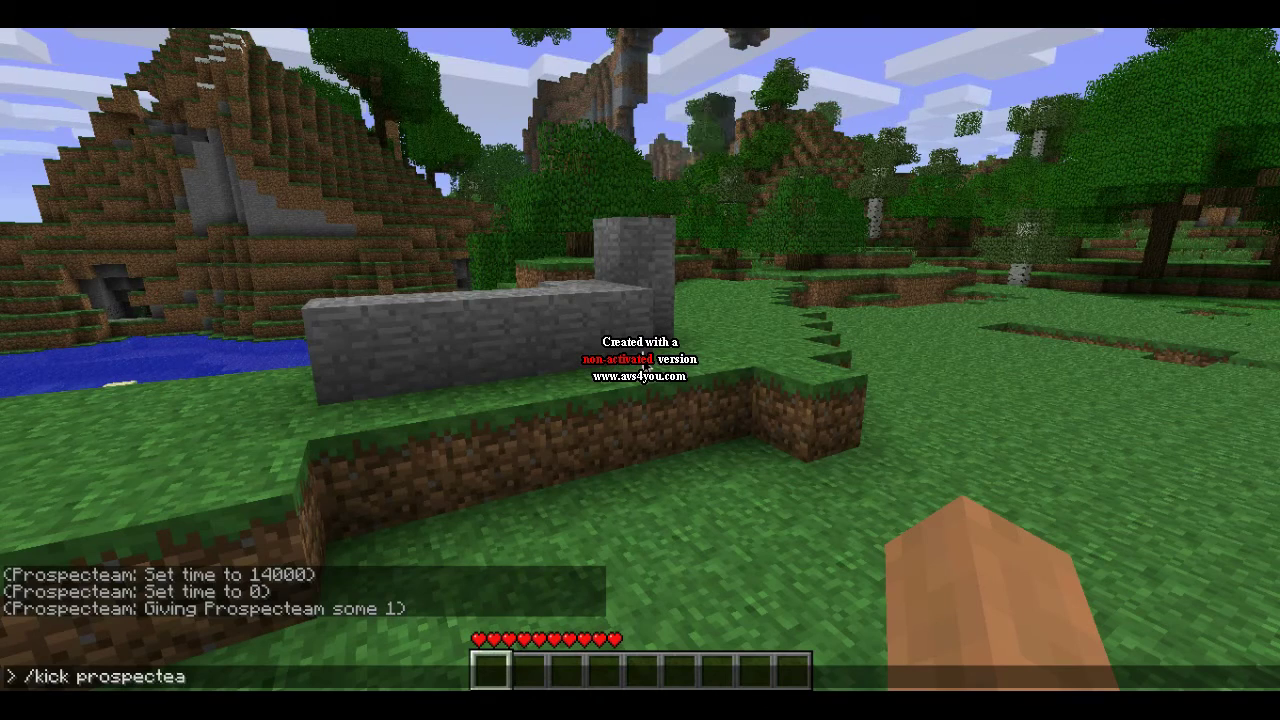
pyautogui.write('m')
pyautogui.press('Return')
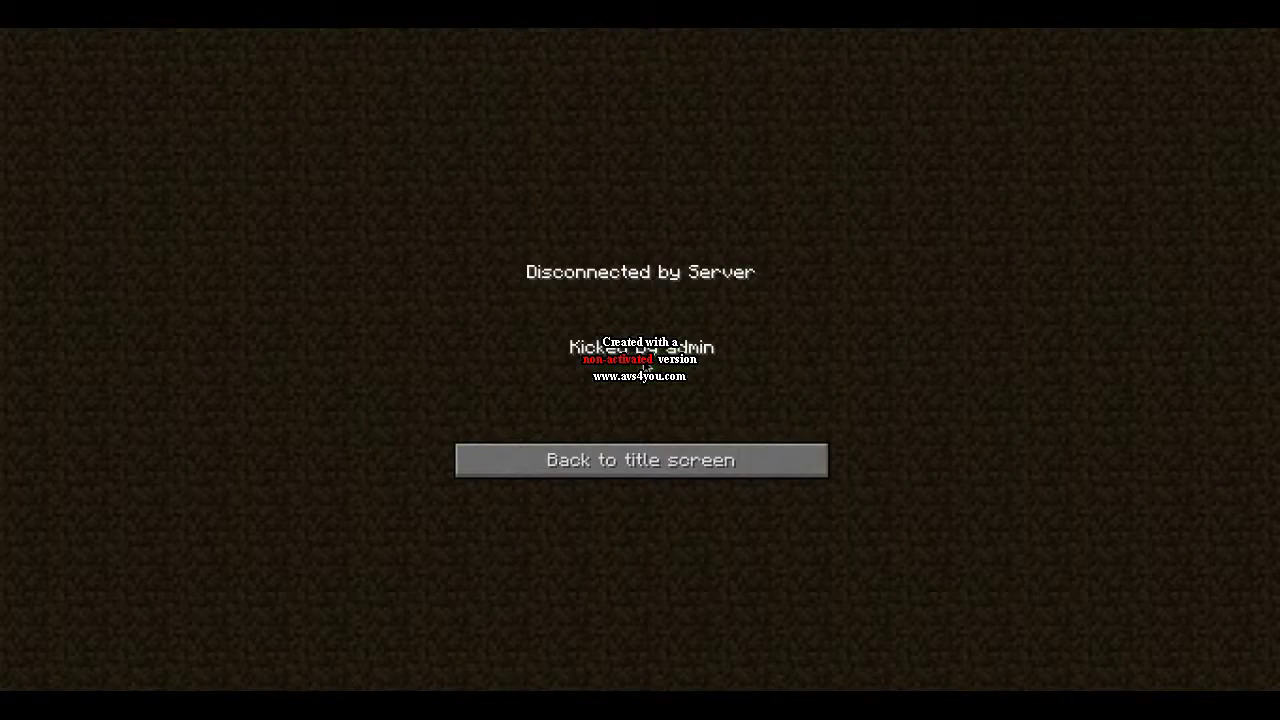
# Return to the title screen and reconnect to the multiplayer server after the kick.
pyautogui.click(687, 468)
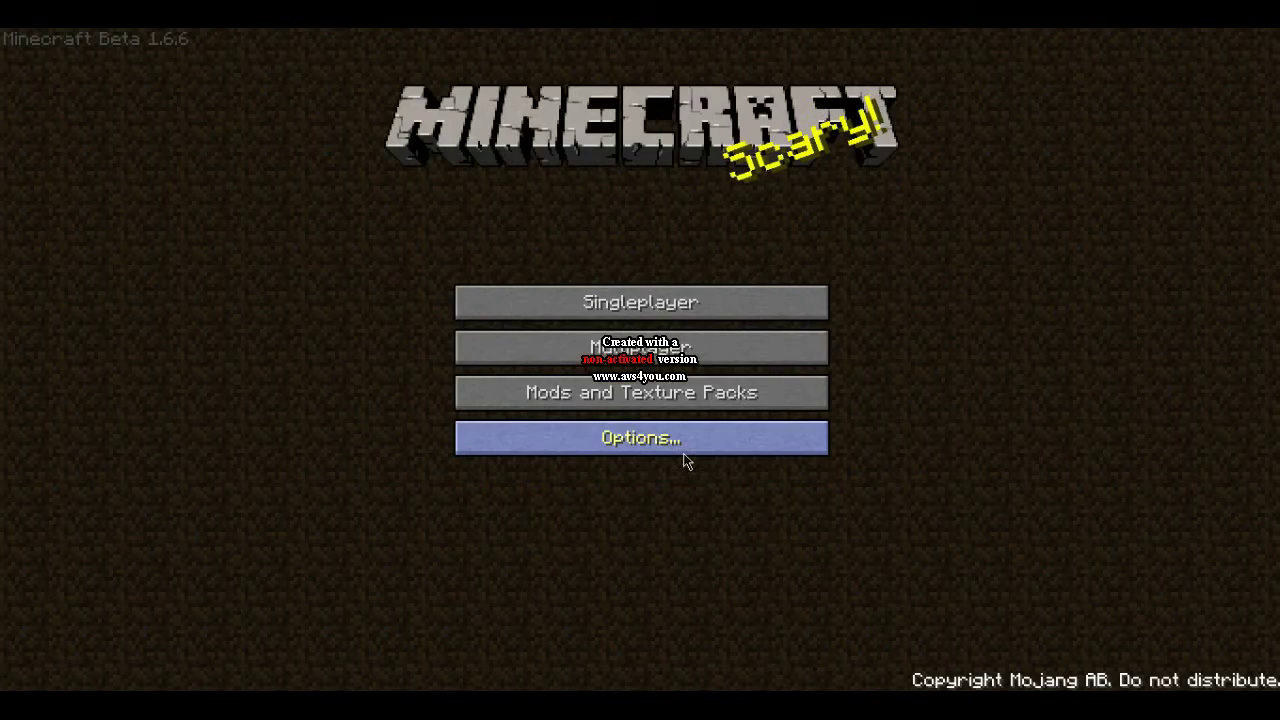
pyautogui.click(622, 336)
pyautogui.click(616, 430)
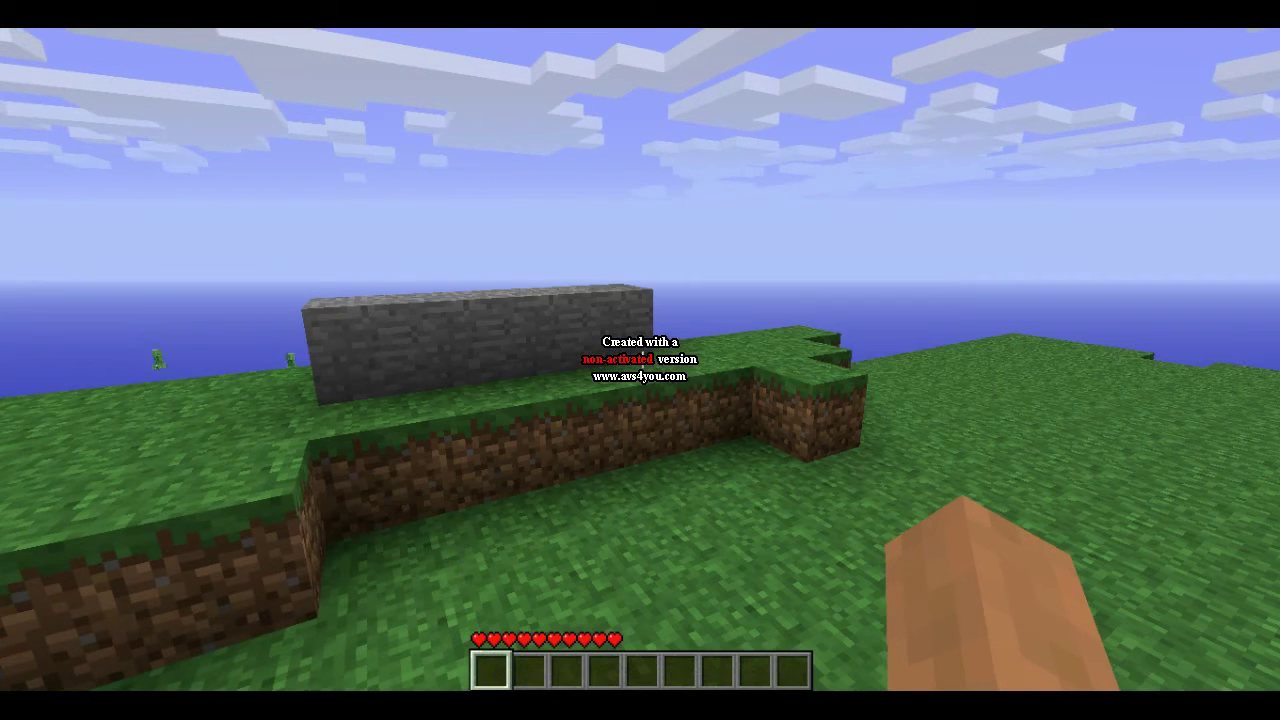
# Ban the current player from the server with the chat command /ban.
pyautogui.write('t')
pyautogui.write('/ban ')
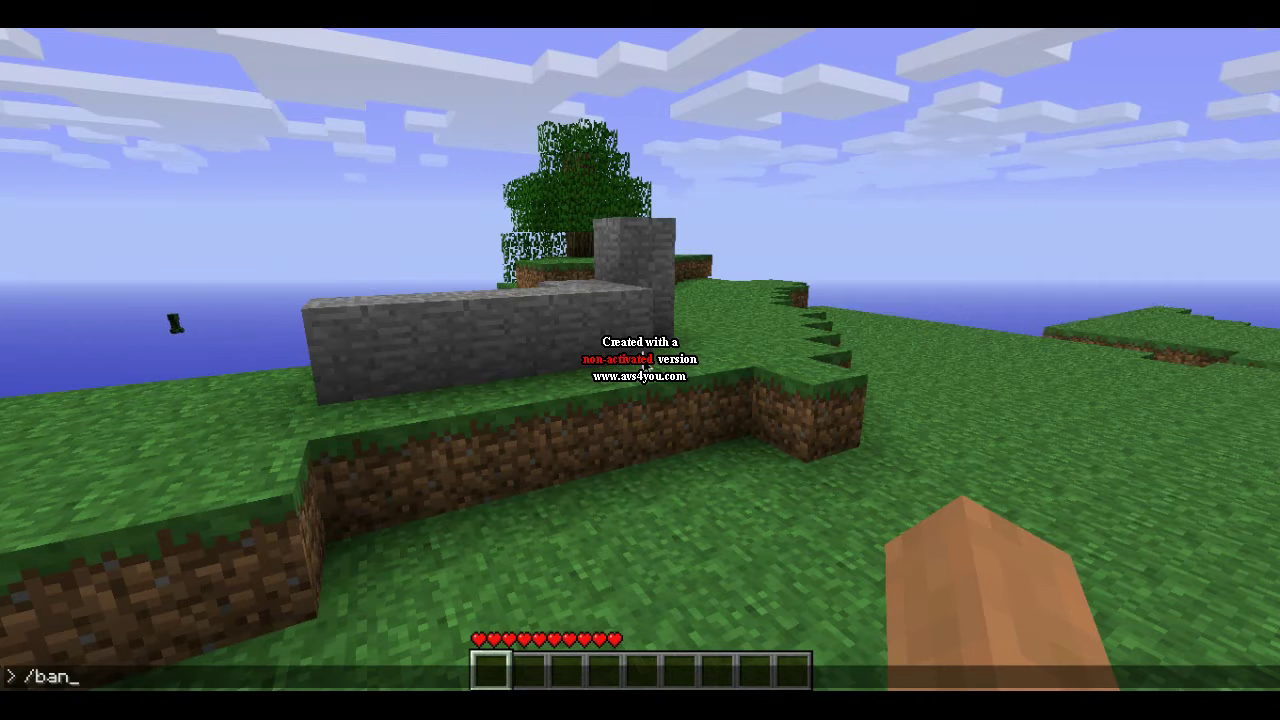
pyautogui.write('prospe')
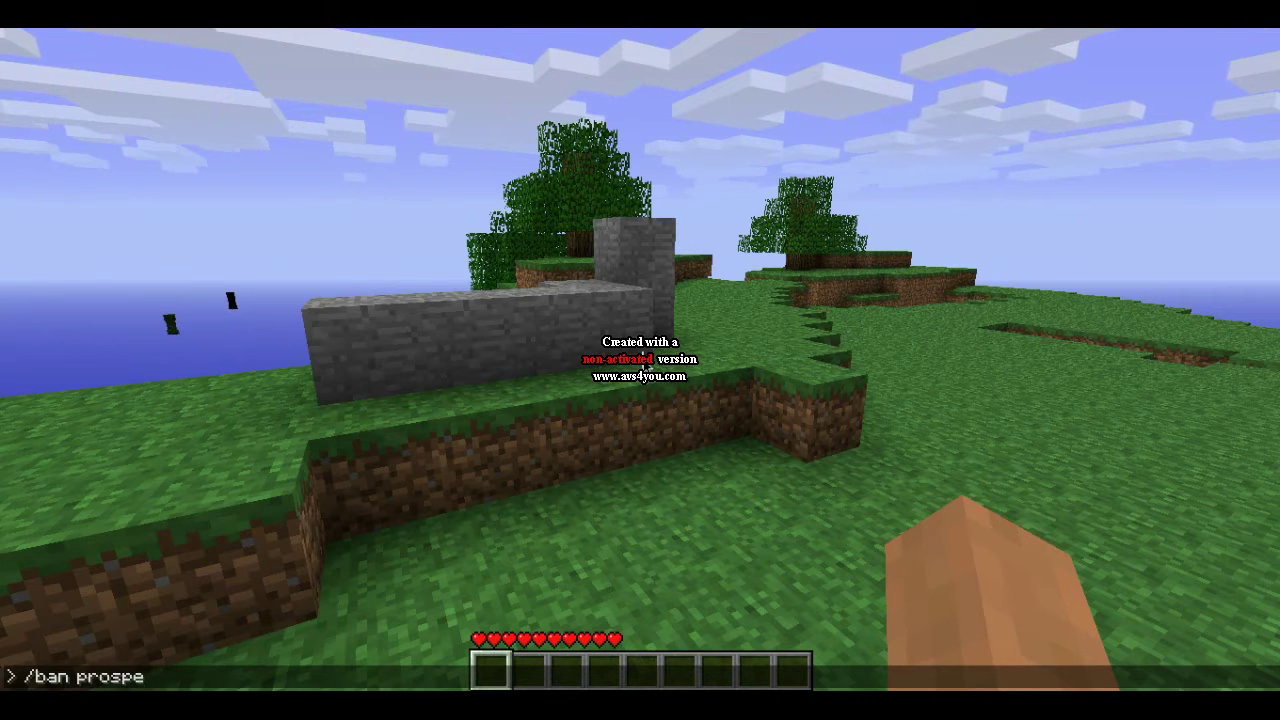
pyautogui.write('tteam')
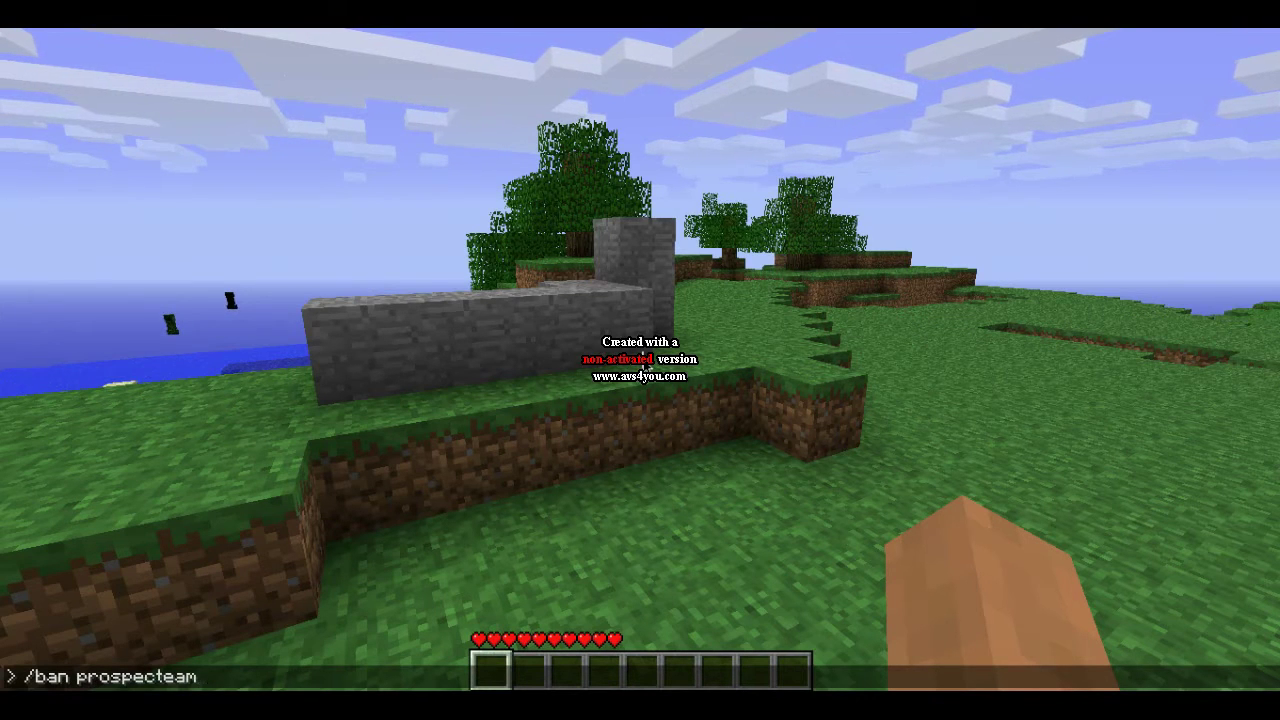
pyautogui.press('Return')
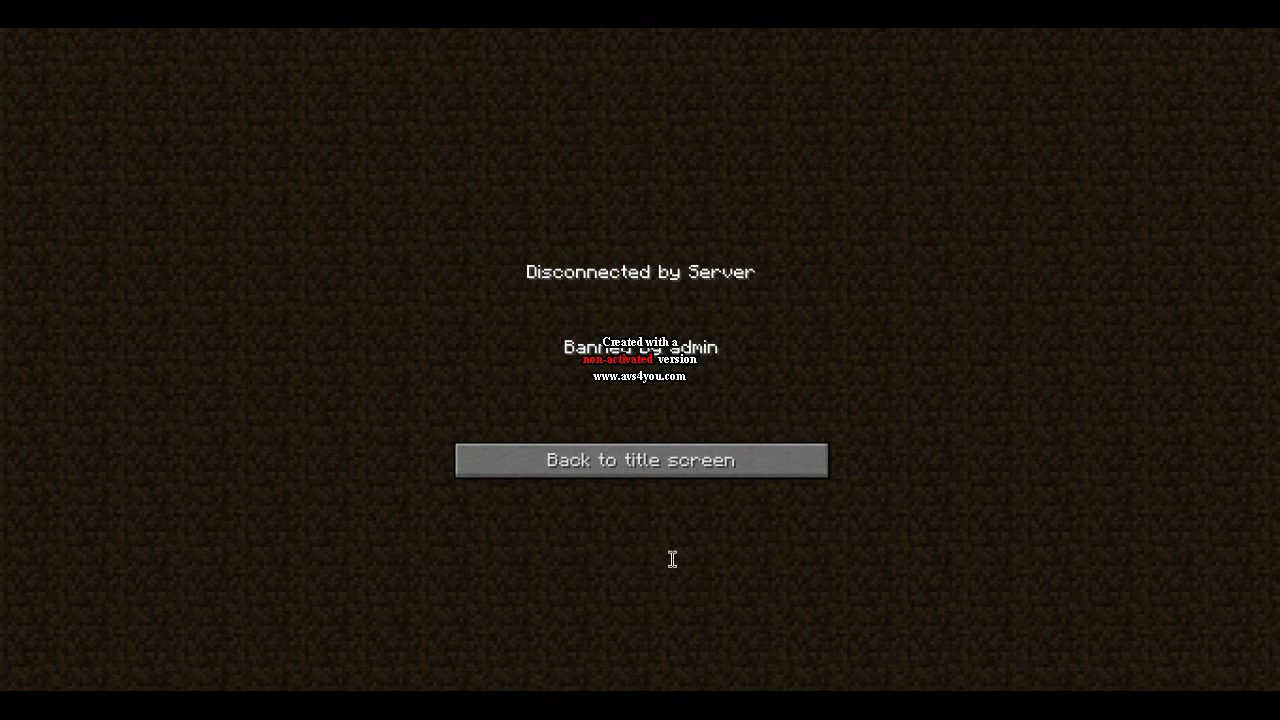
# Leave the ban screen and connect again to the multiplayer server at localhost.
pyautogui.click(645, 462)
pyautogui.click(628, 347)
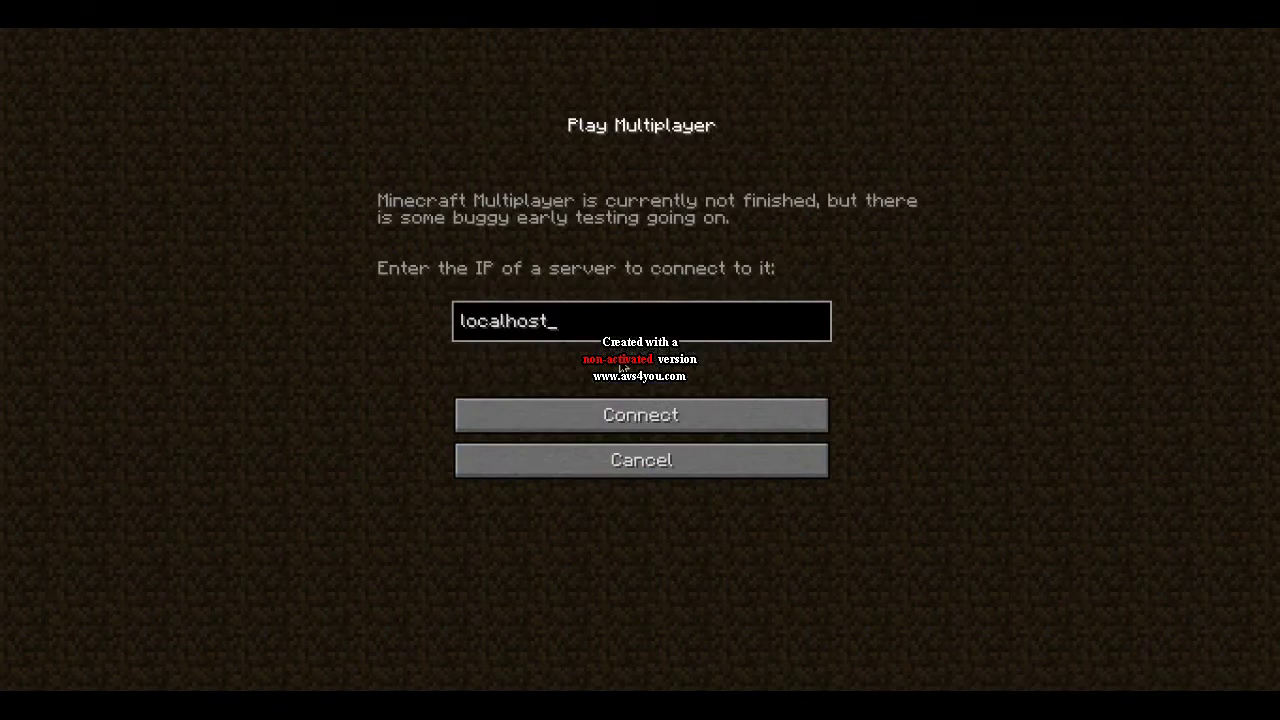
pyautogui.click(613, 413)
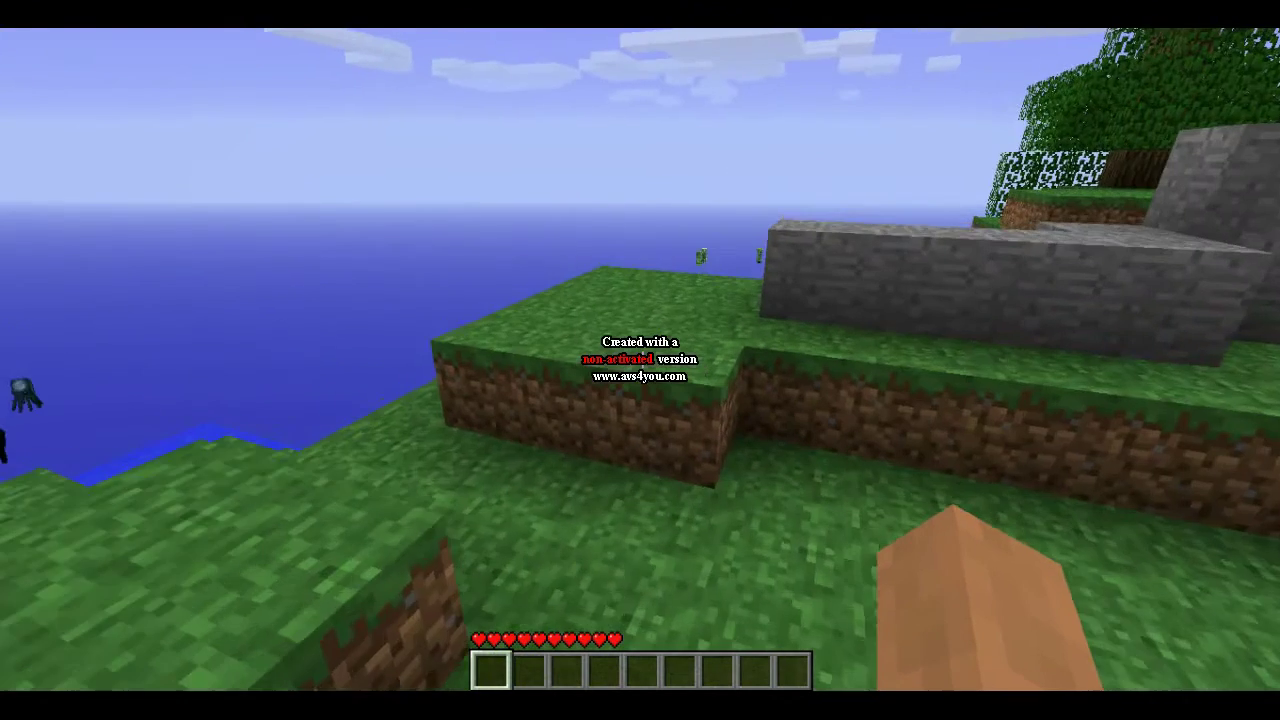
# Resume the game and use /tell to whisper the current player's own name followed by "coucou" to that player.
pyautogui.press('Escape')
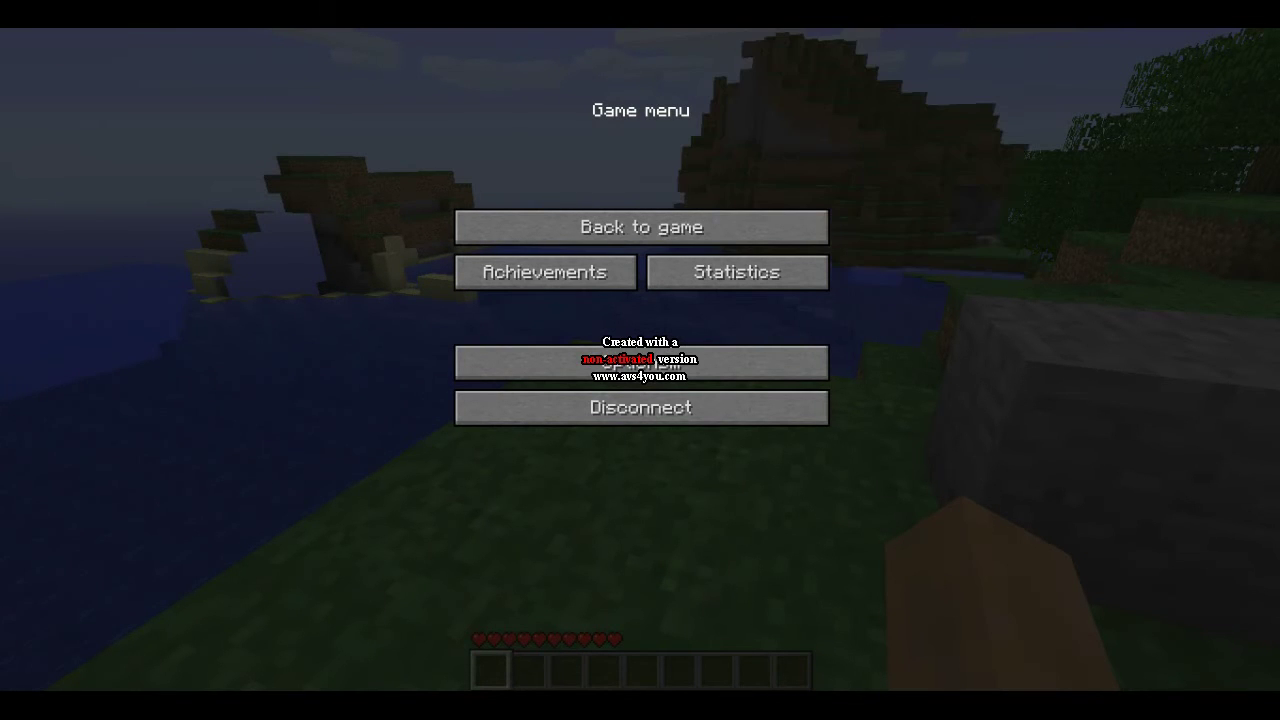
pyautogui.click(625, 226)
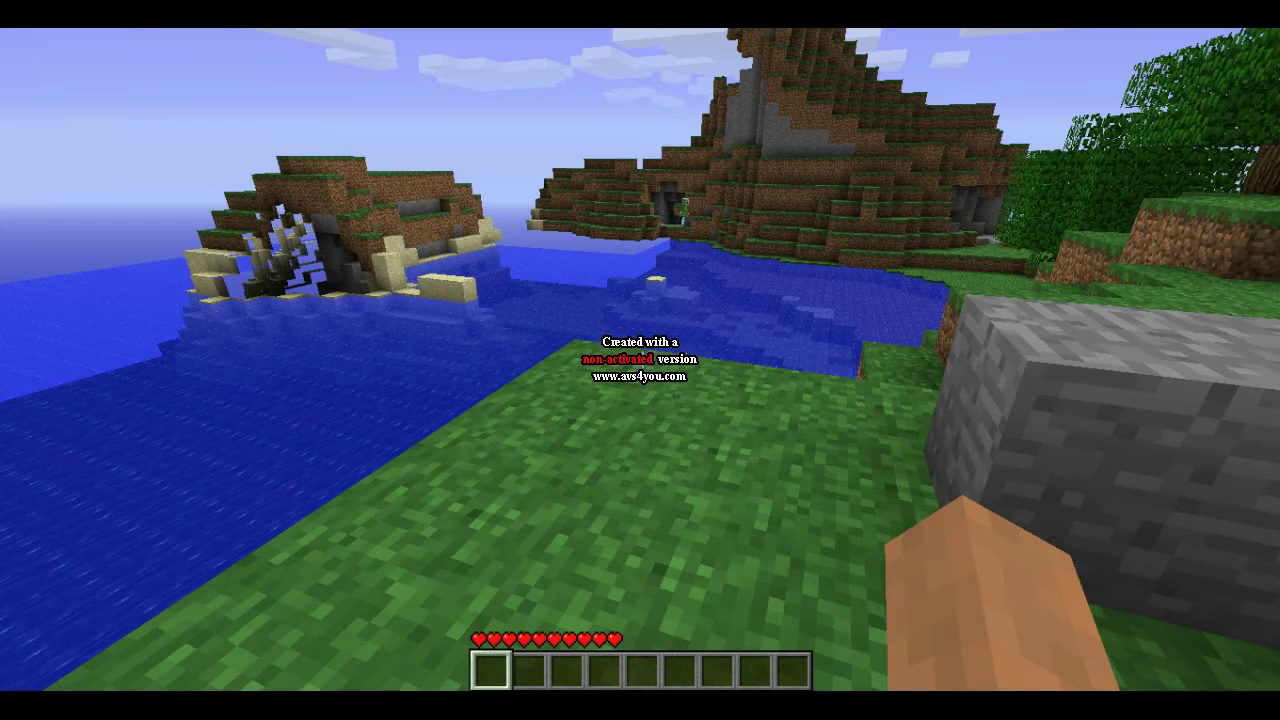
pyautogui.write('t')
pyautogui.write('/tell')
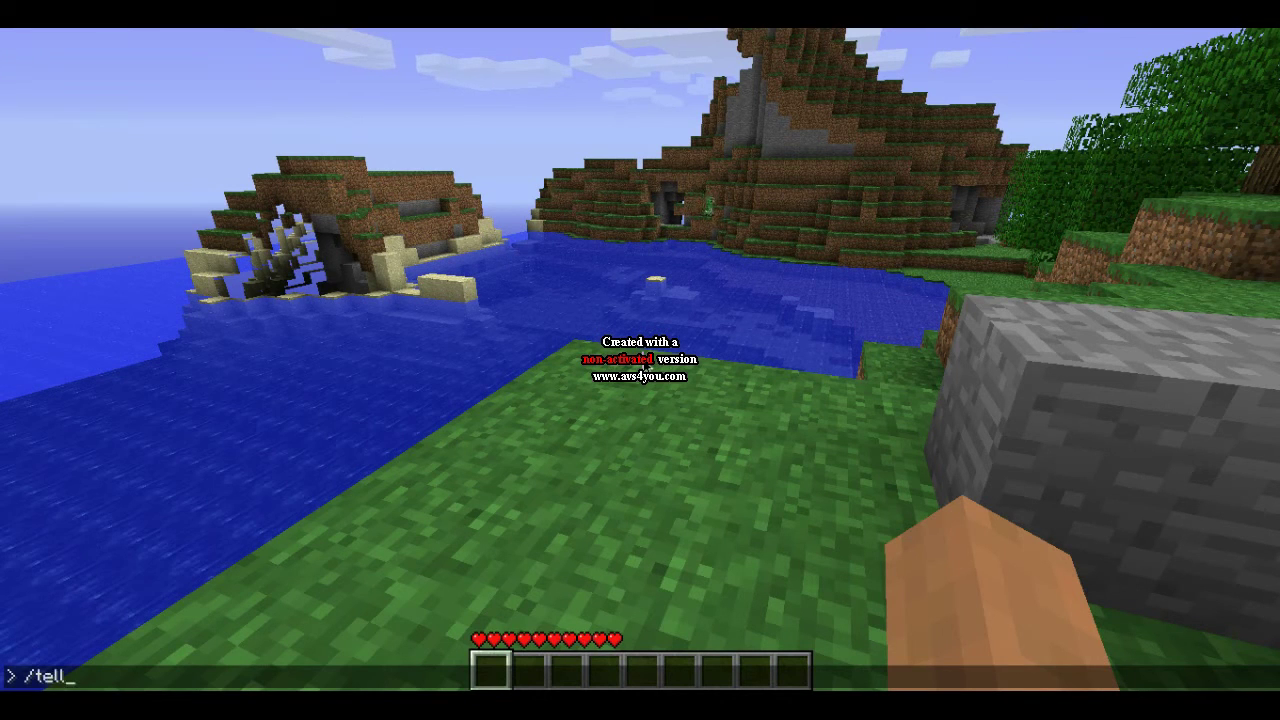
pyautogui.write(' prospecte')
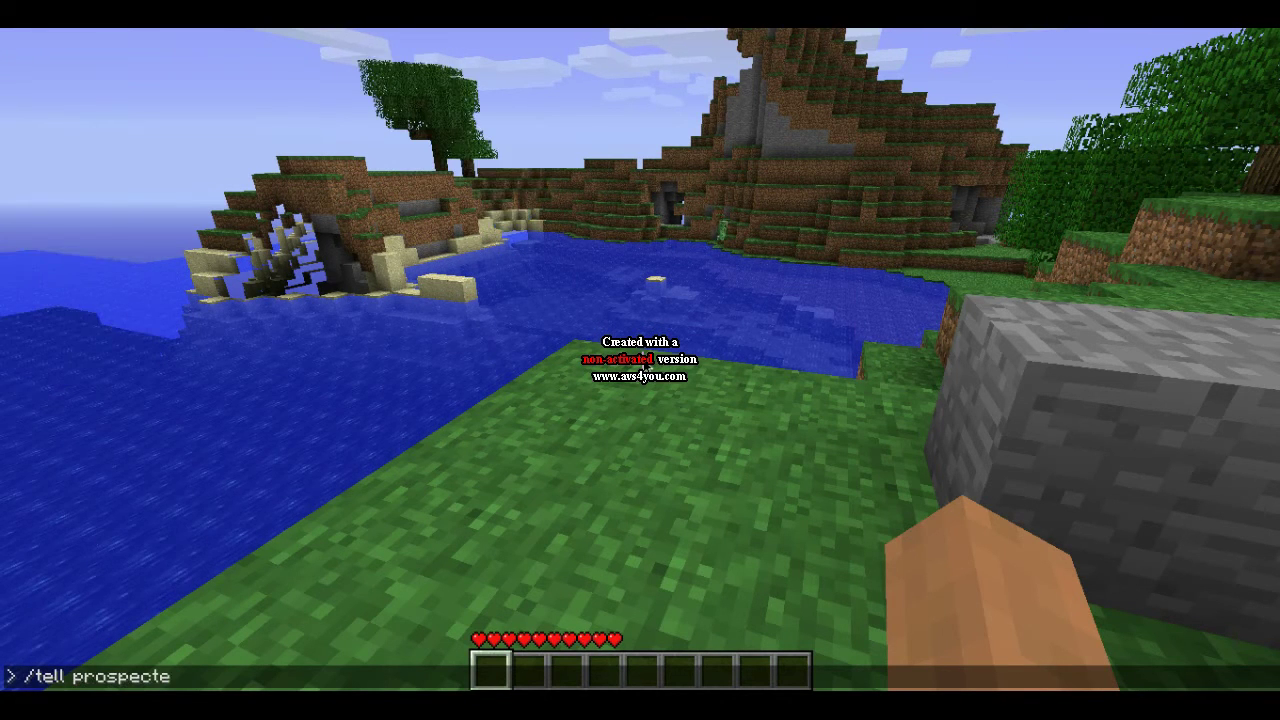
pyautogui.write('am prospecteam')
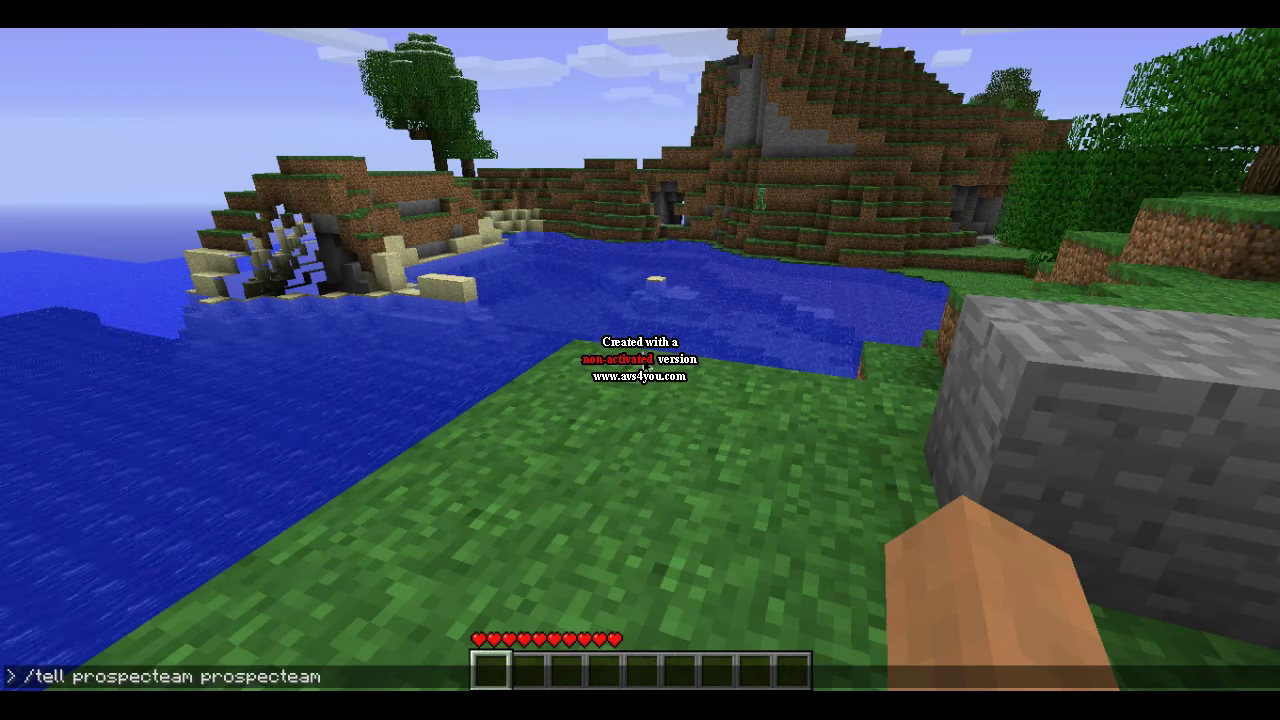
pyautogui.write(' coucou')
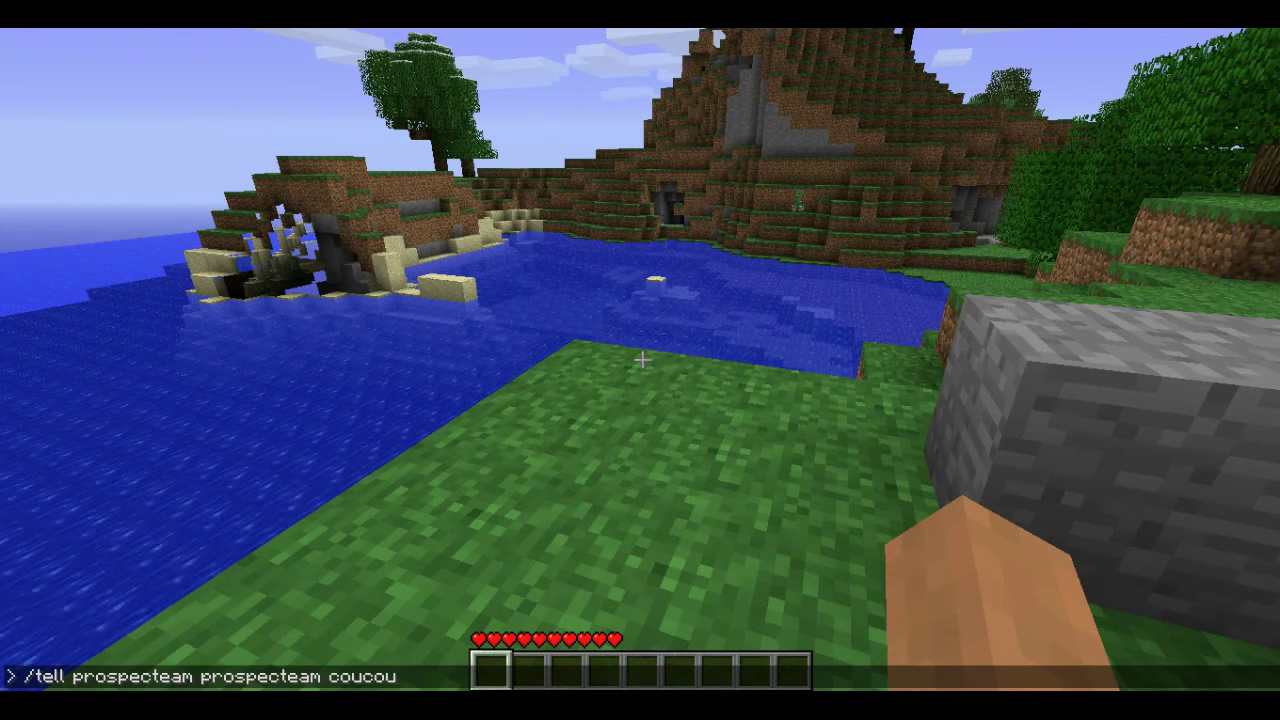
pyautogui.press('Return')
# Walk along the placed stone blocks beside the water and open the game menu.
pyautogui.press('w')
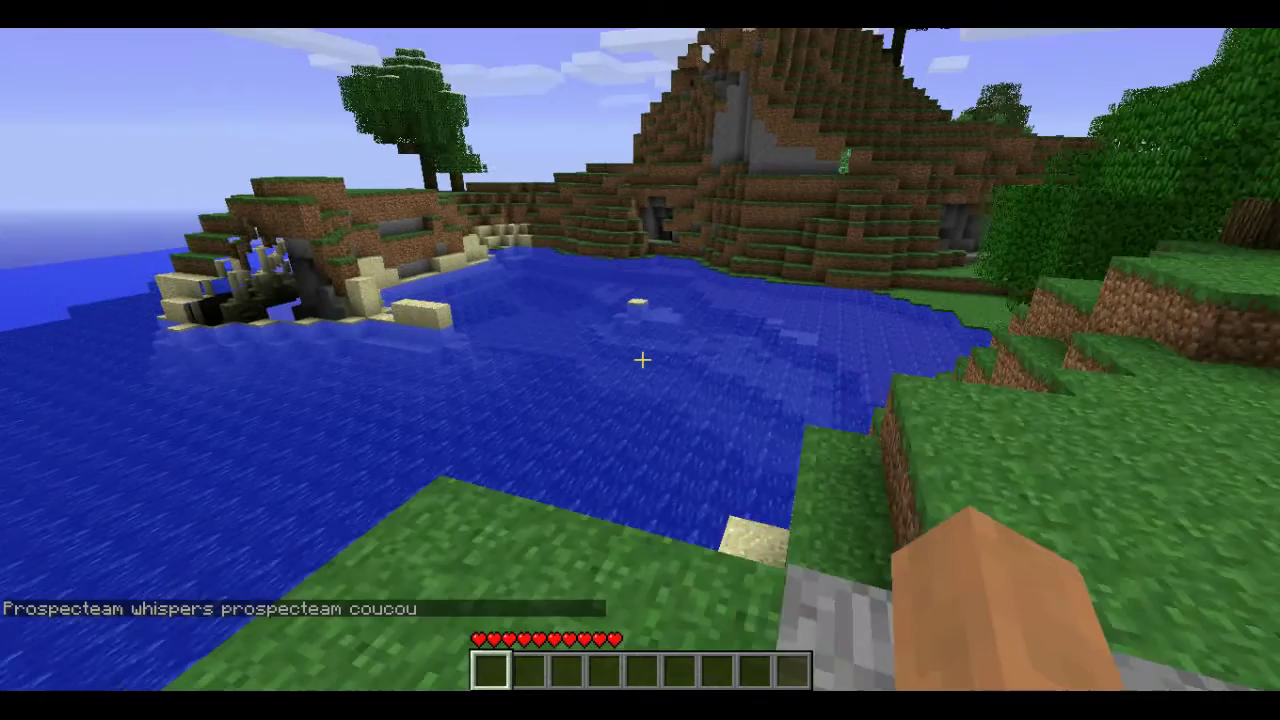
pyautogui.press('d')
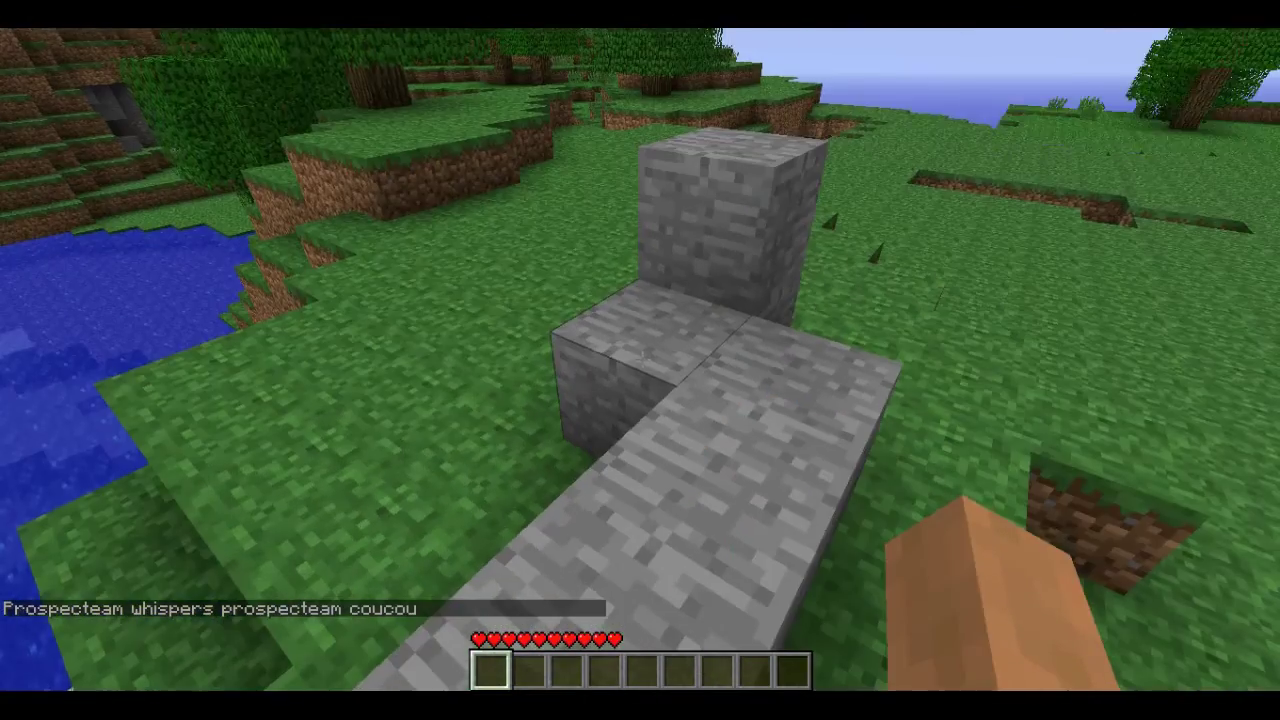
pyautogui.press('Escape')
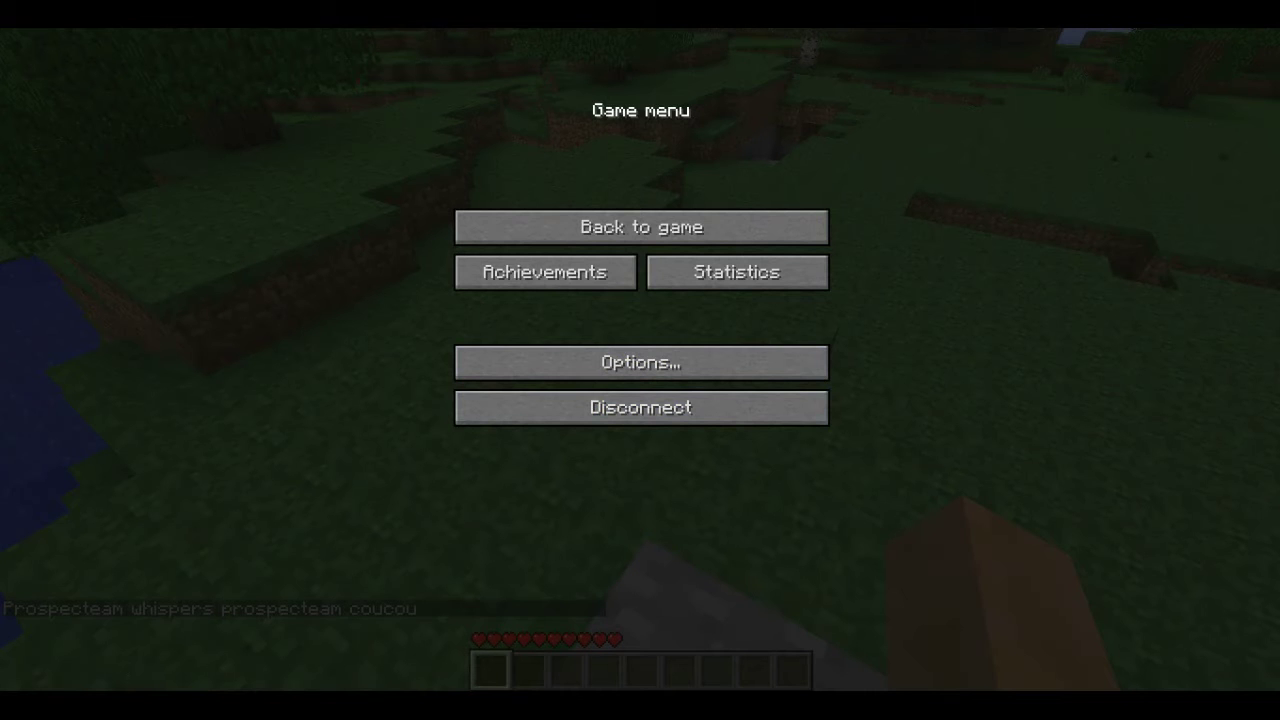
# Resume the game and force a world save with the chat command /save-all.
pyautogui.click(600, 232)
pyautogui.write('t/save-all')
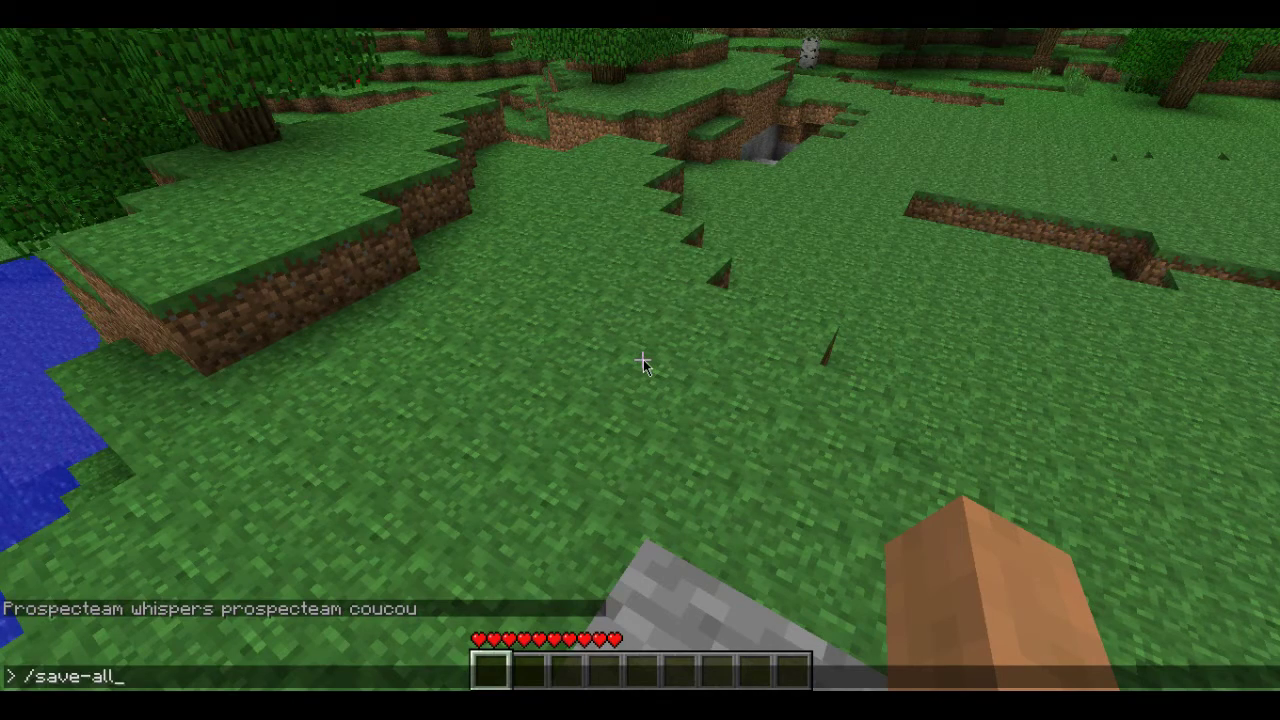
pyautogui.press('Return')
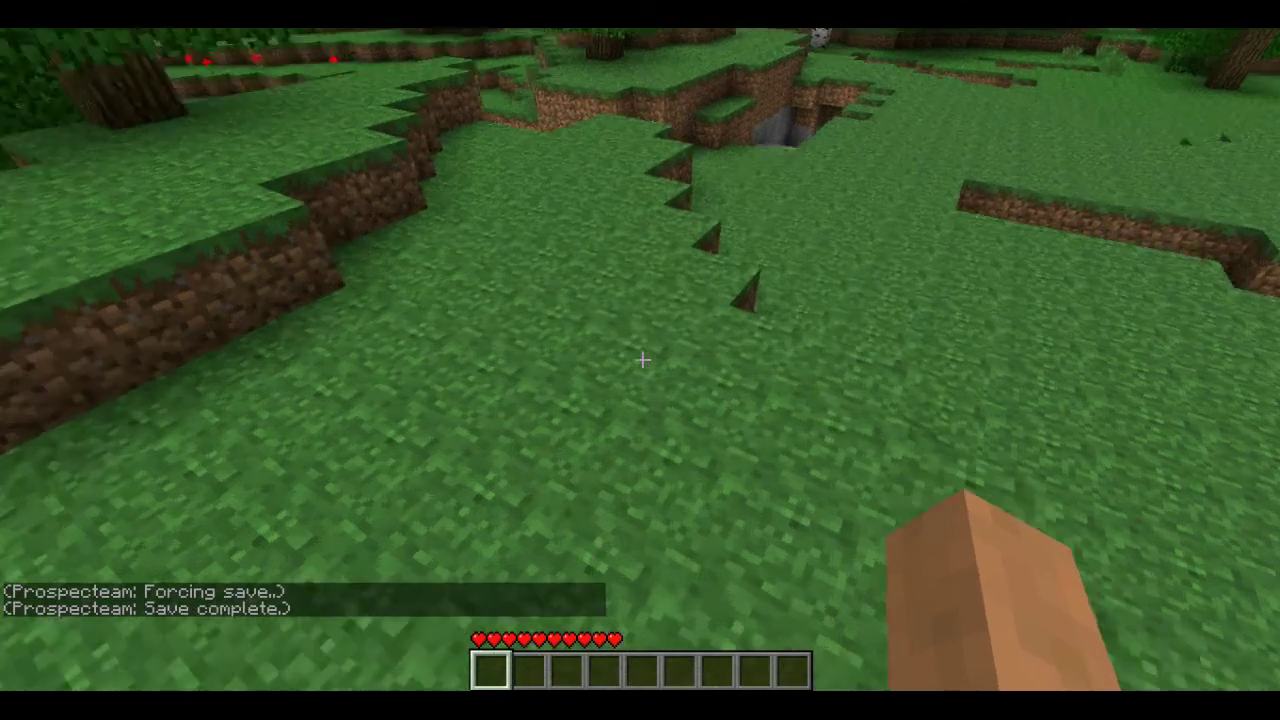
# Grant operator rights to the current player with the chat command /op followed by the player's own name.
pyautogui.press('Escape')
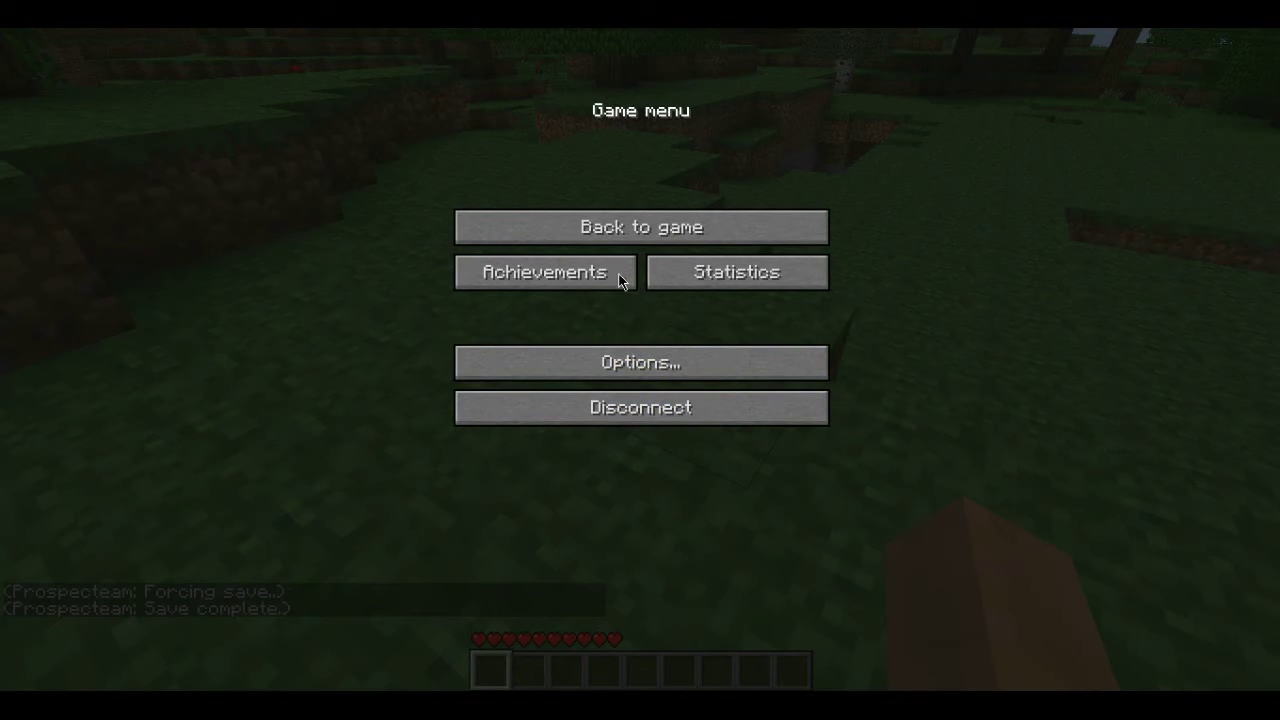
pyautogui.click(629, 244)
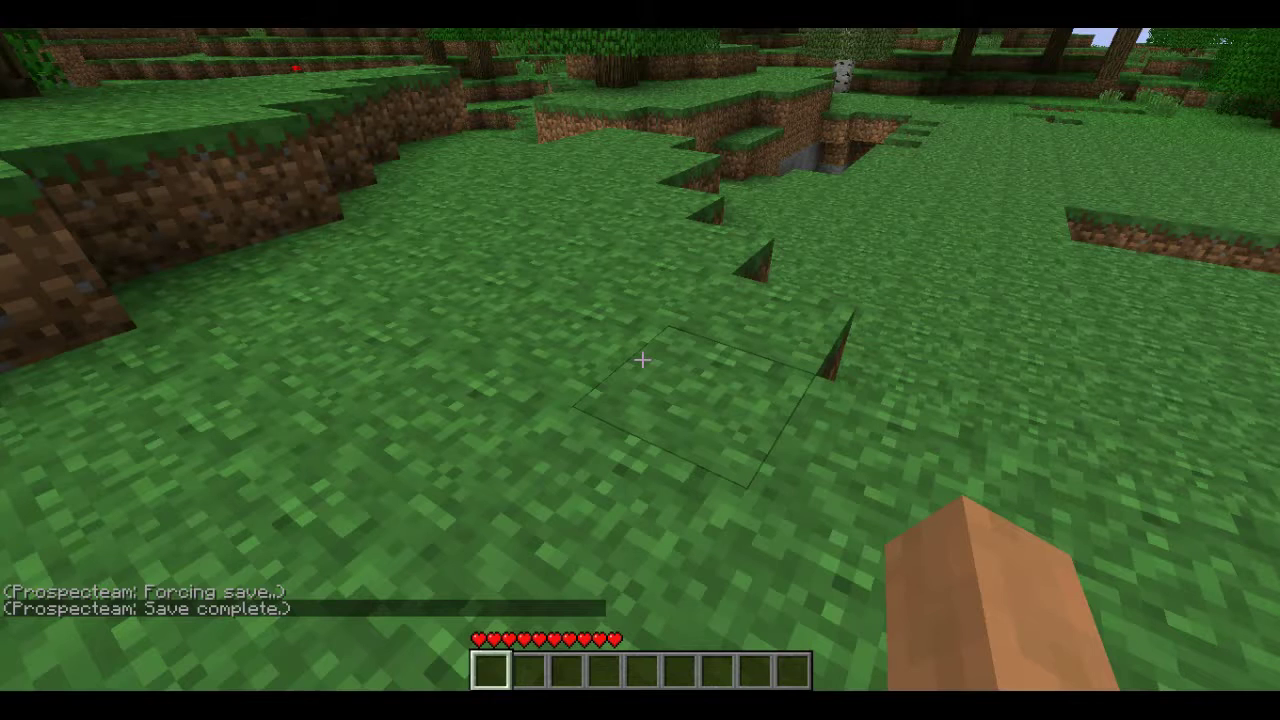
pyautogui.write('t')
pyautogui.write('/op prospecteam')
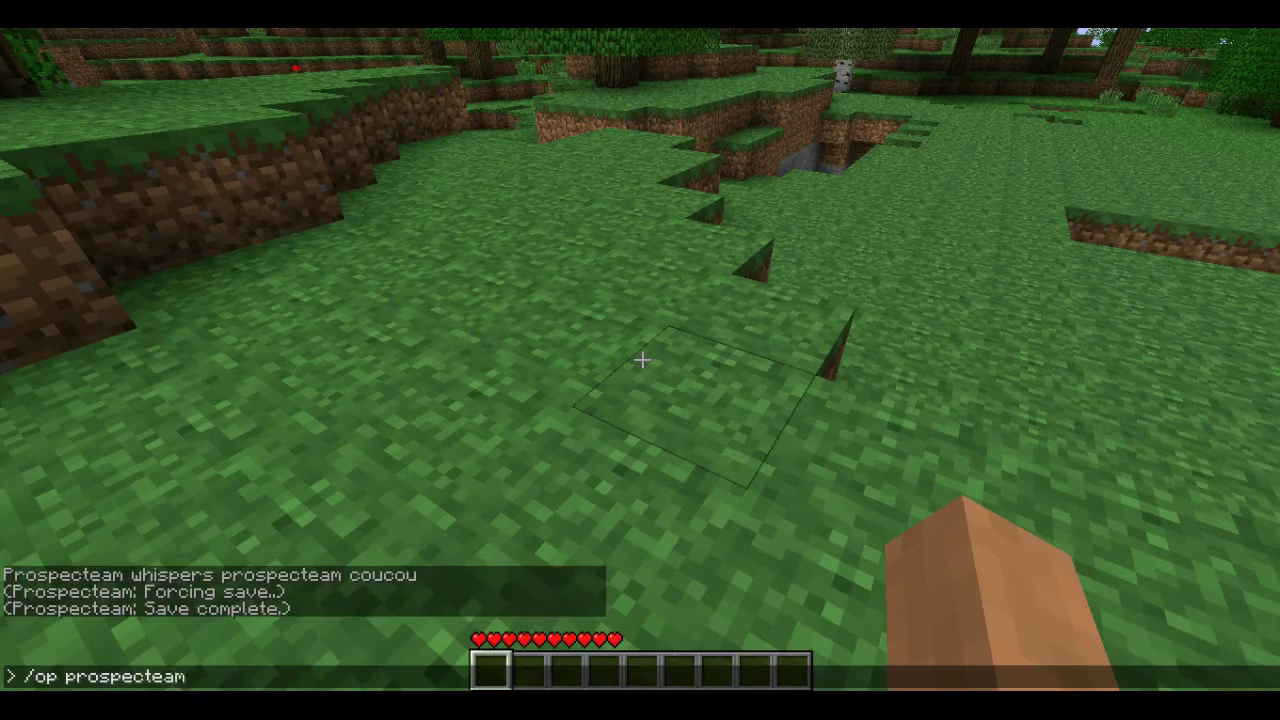
pyautogui.press('Return')
pyautogui.press('w')
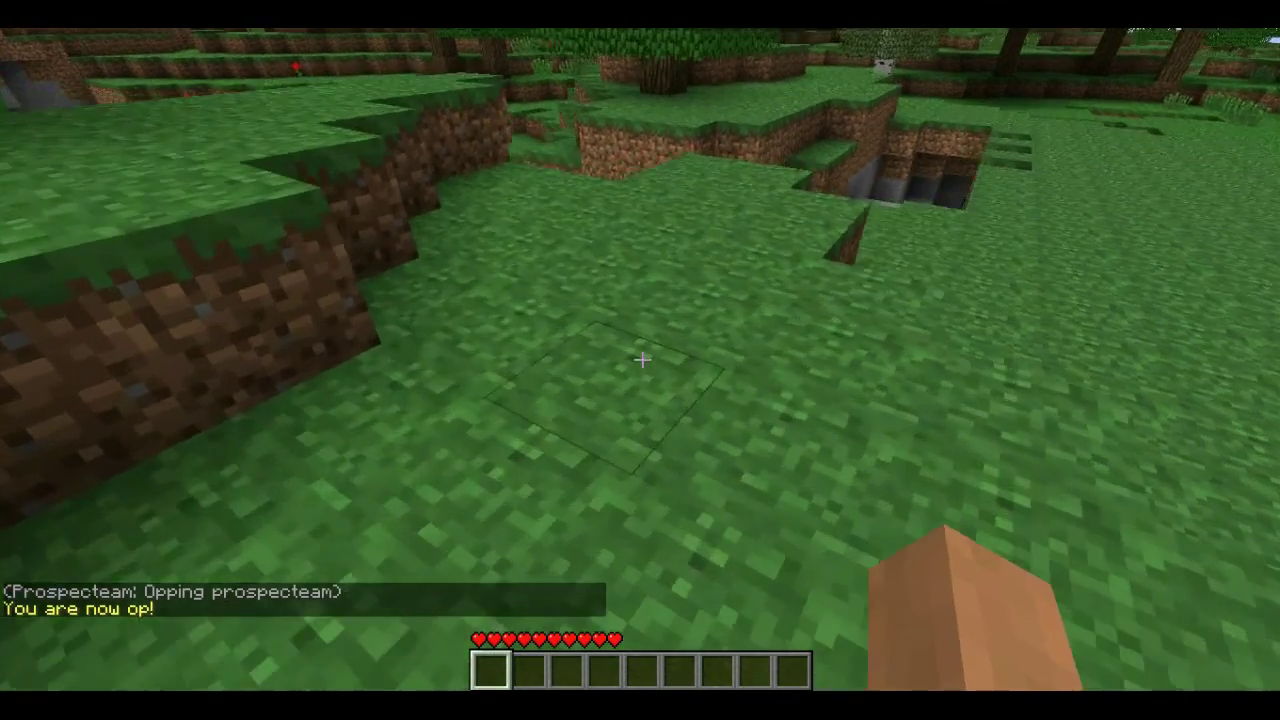
# Remove the current player's operator rights with the chat command /deop.
pyautogui.write('/')
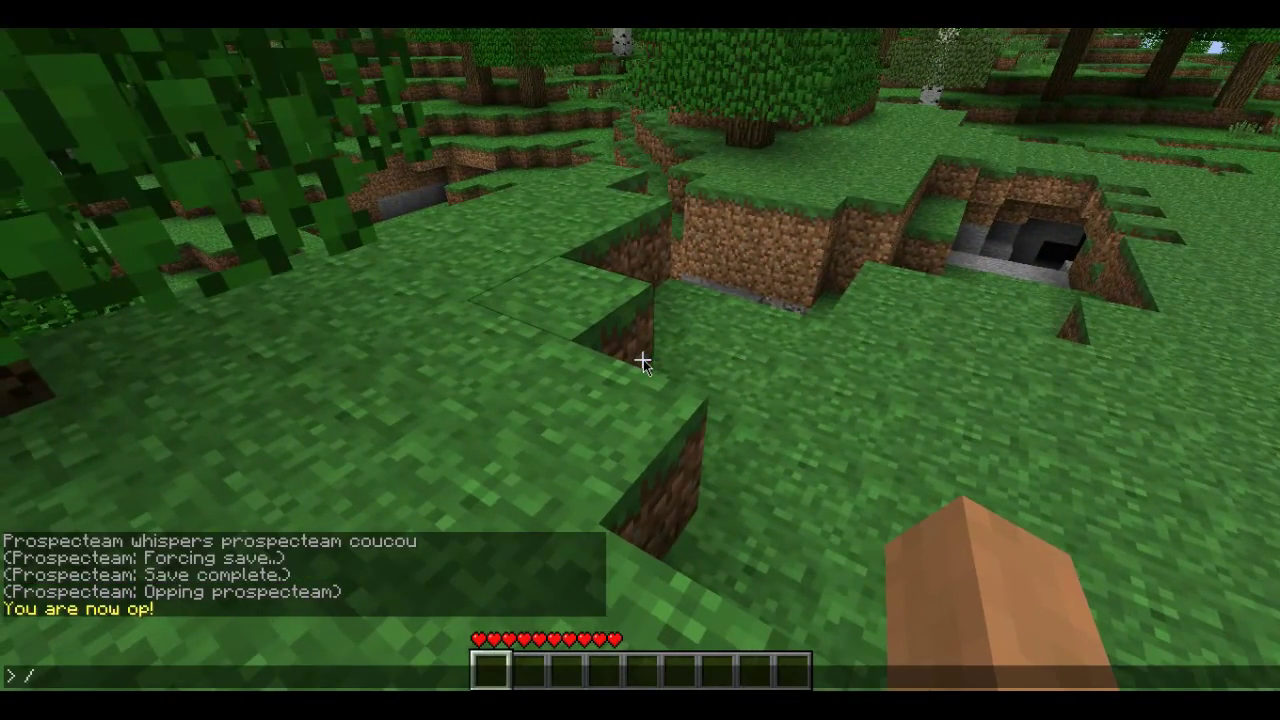
pyautogui.write('deop prospecteam')
pyautogui.press('Return')
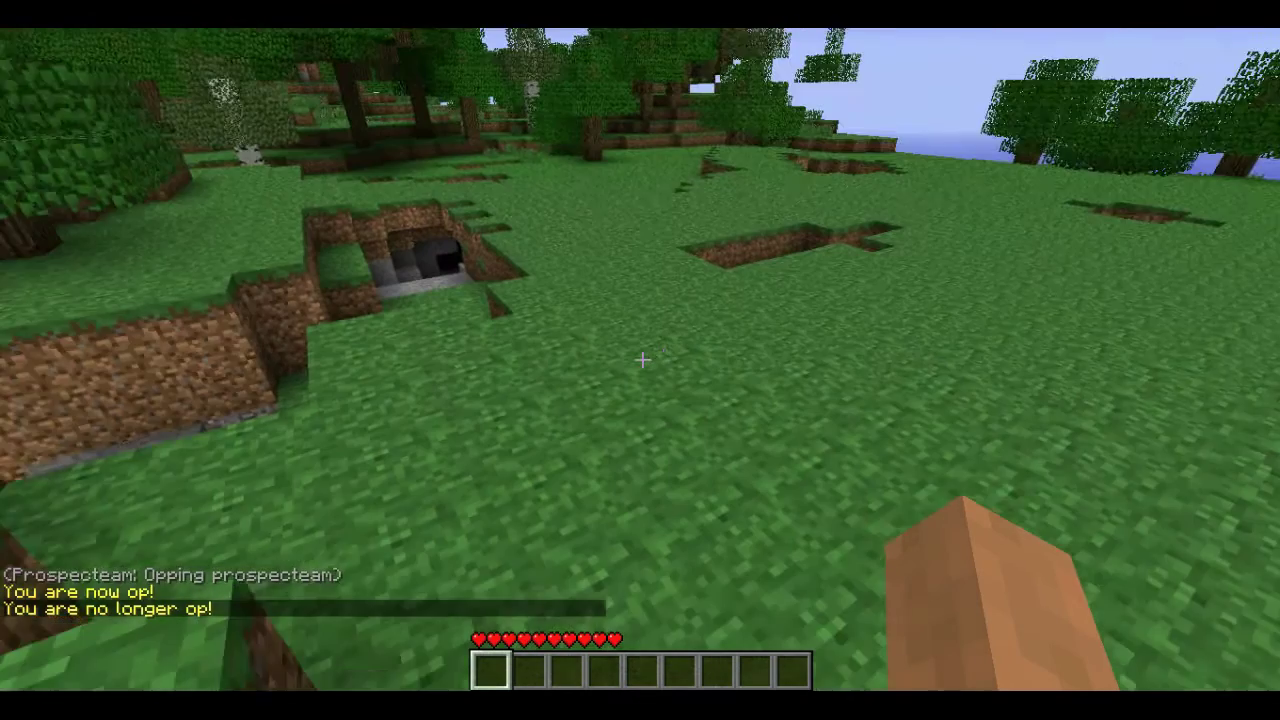
# Resume the game and enter /tp in the chat, with the current player's name as both player and destination.
pyautogui.press('Escape')
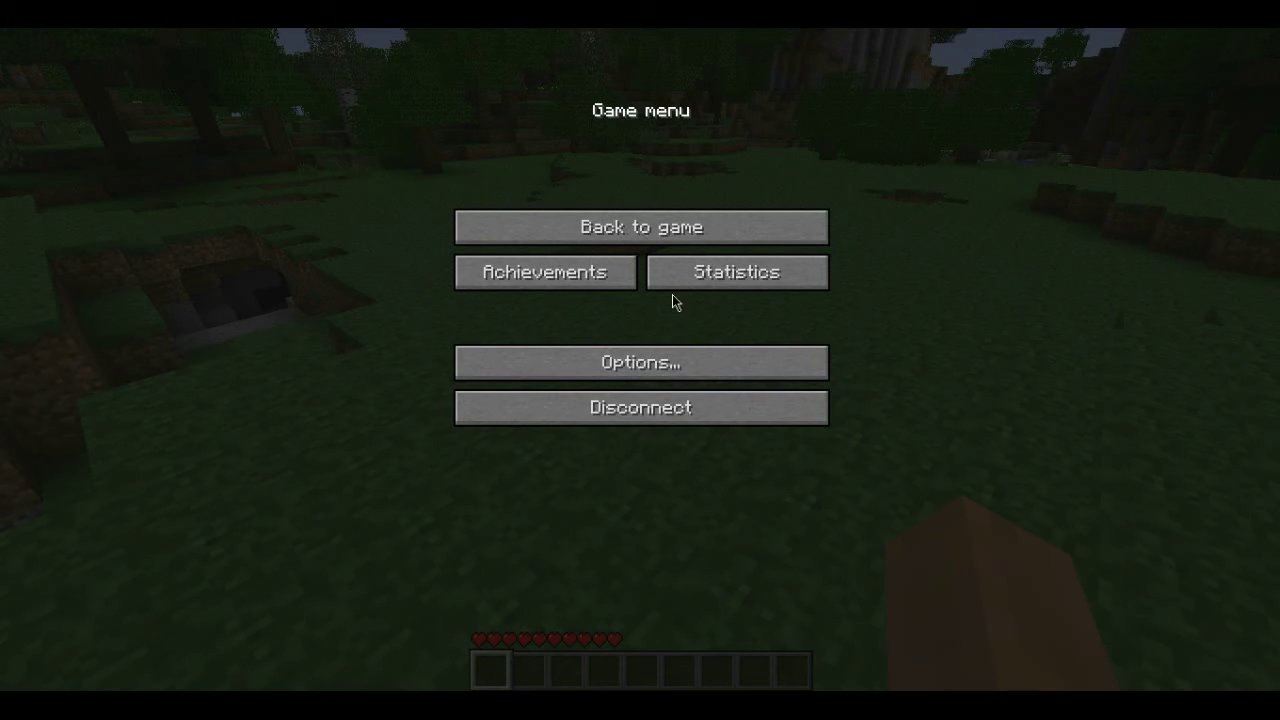
pyautogui.click(642, 227)
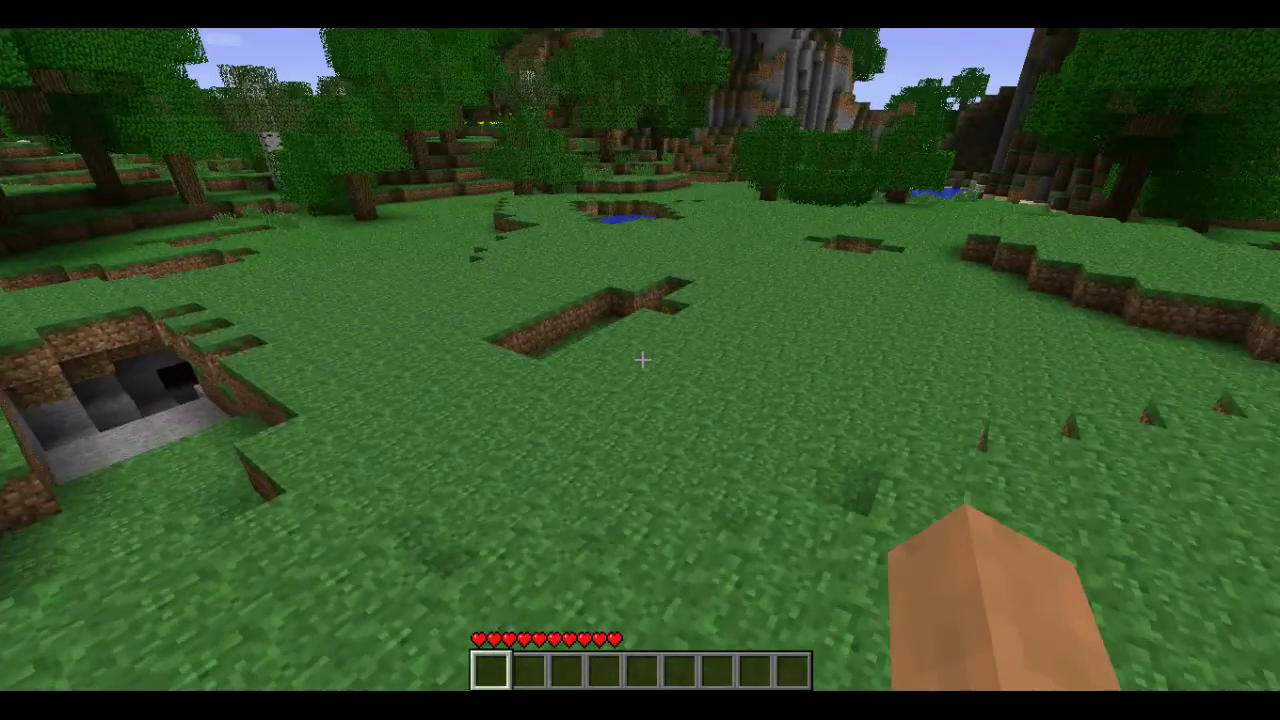
pyautogui.press('t')
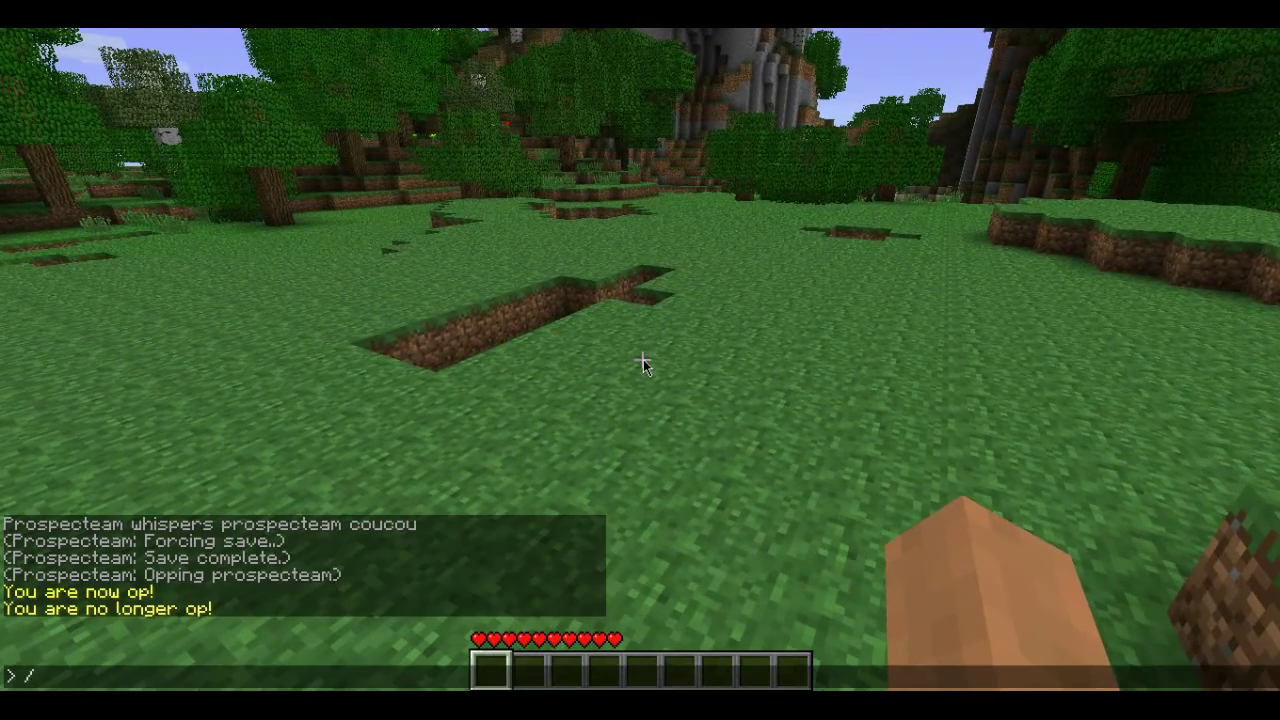
pyautogui.write('/tp prospect')
pyautogui.press('Tab')
pyautogui.write('pro')
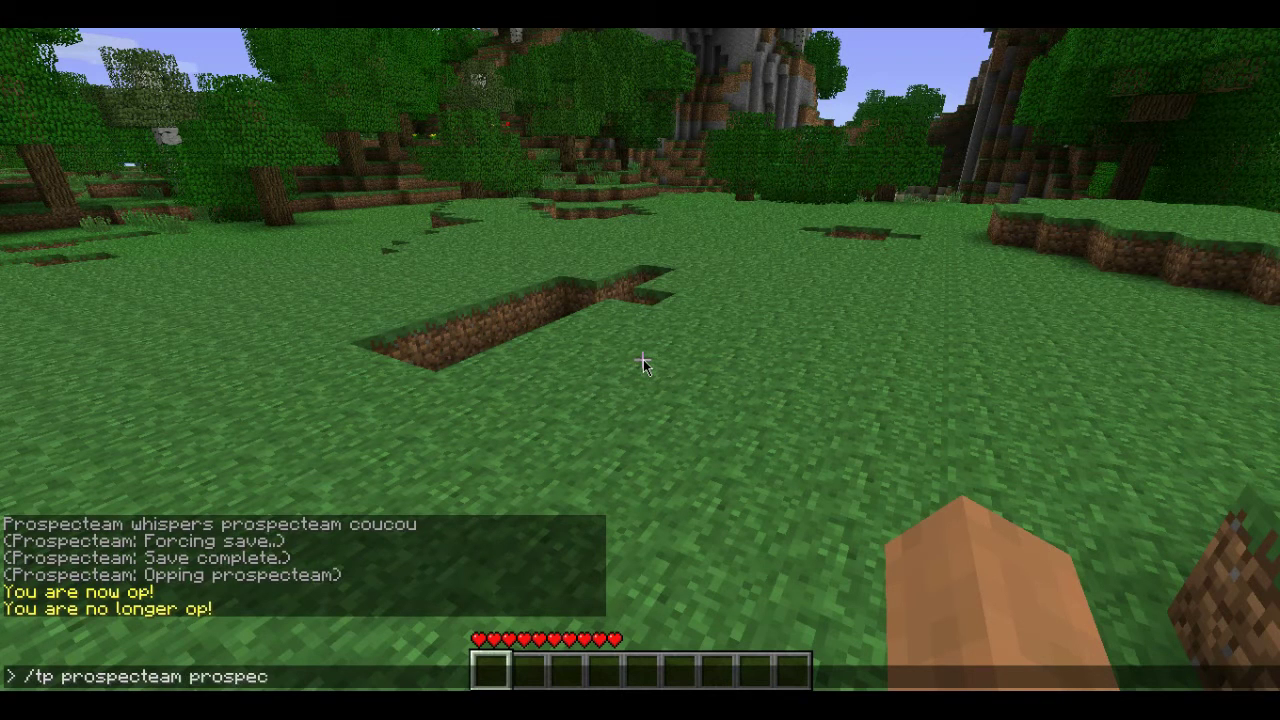
pyautogui.press('Return')
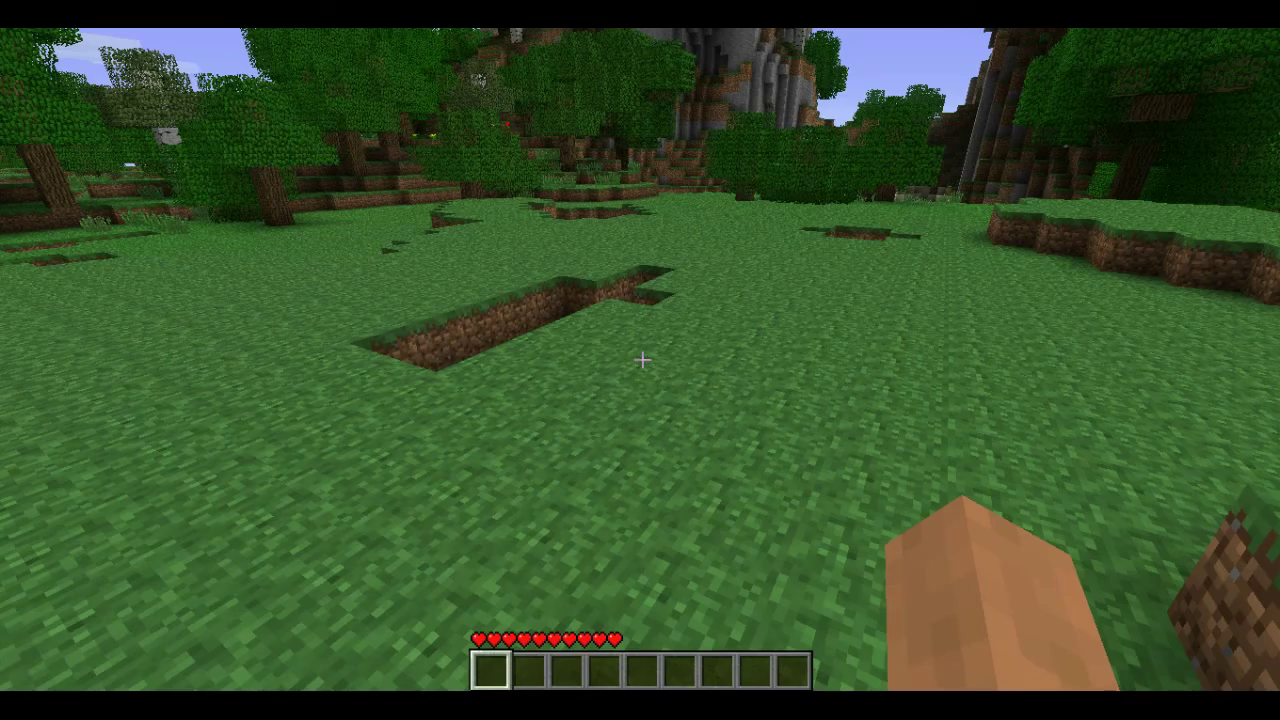
# Walk across the grassy plain past the dirt pits and look over the surrounding hills and trees.
pyautogui.press('d')
pyautogui.press('w')
pyautogui.press('space')
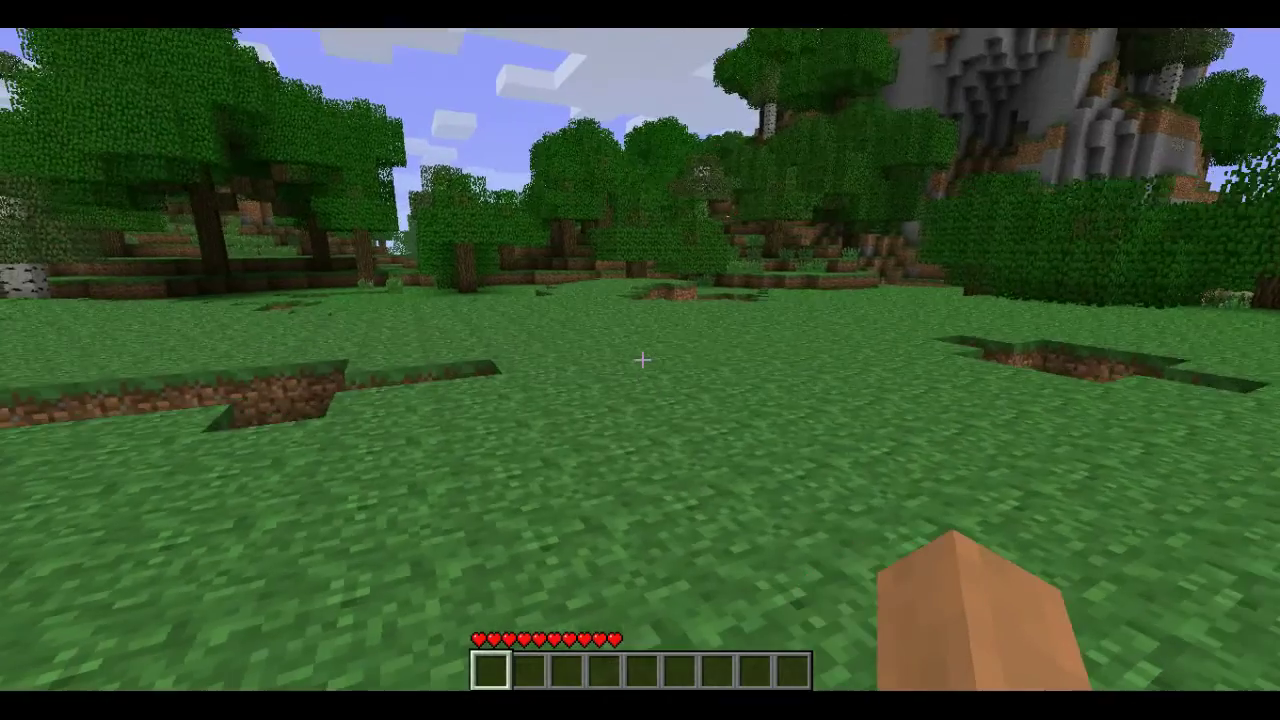
pyautogui.press('w')
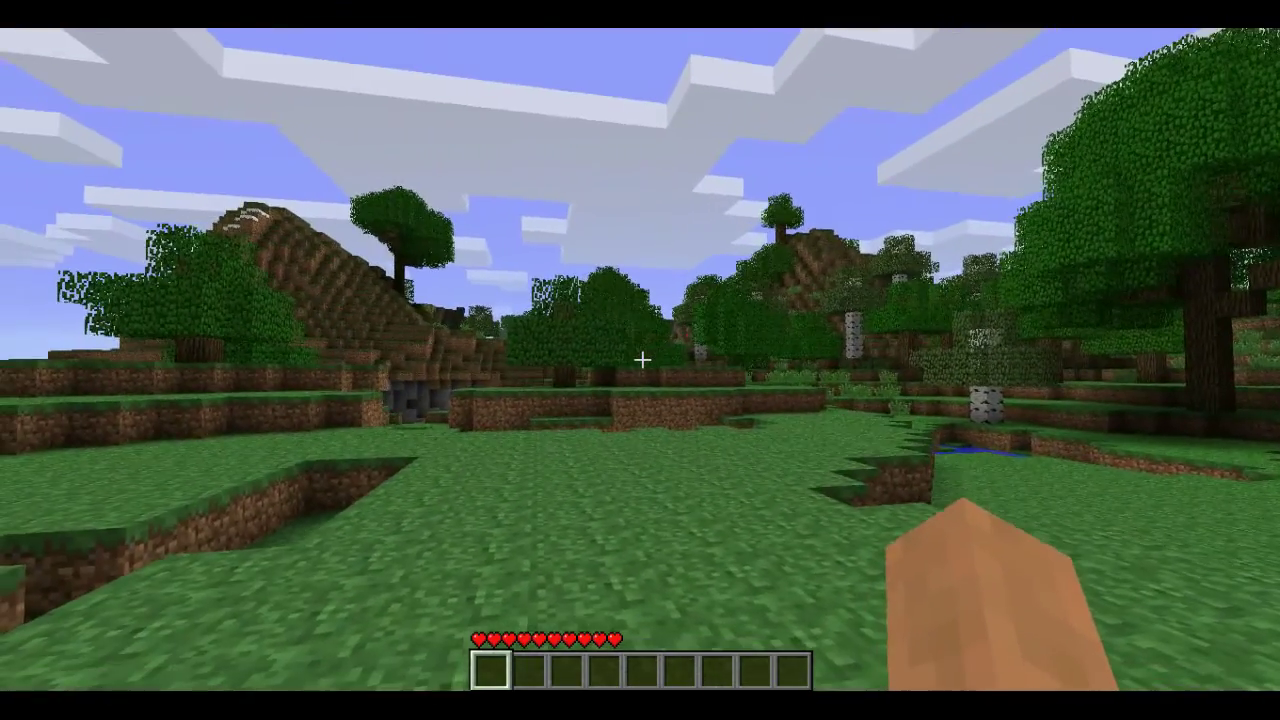
pyautogui.press('w')
pyautogui.press('a')
pyautogui.press('w')
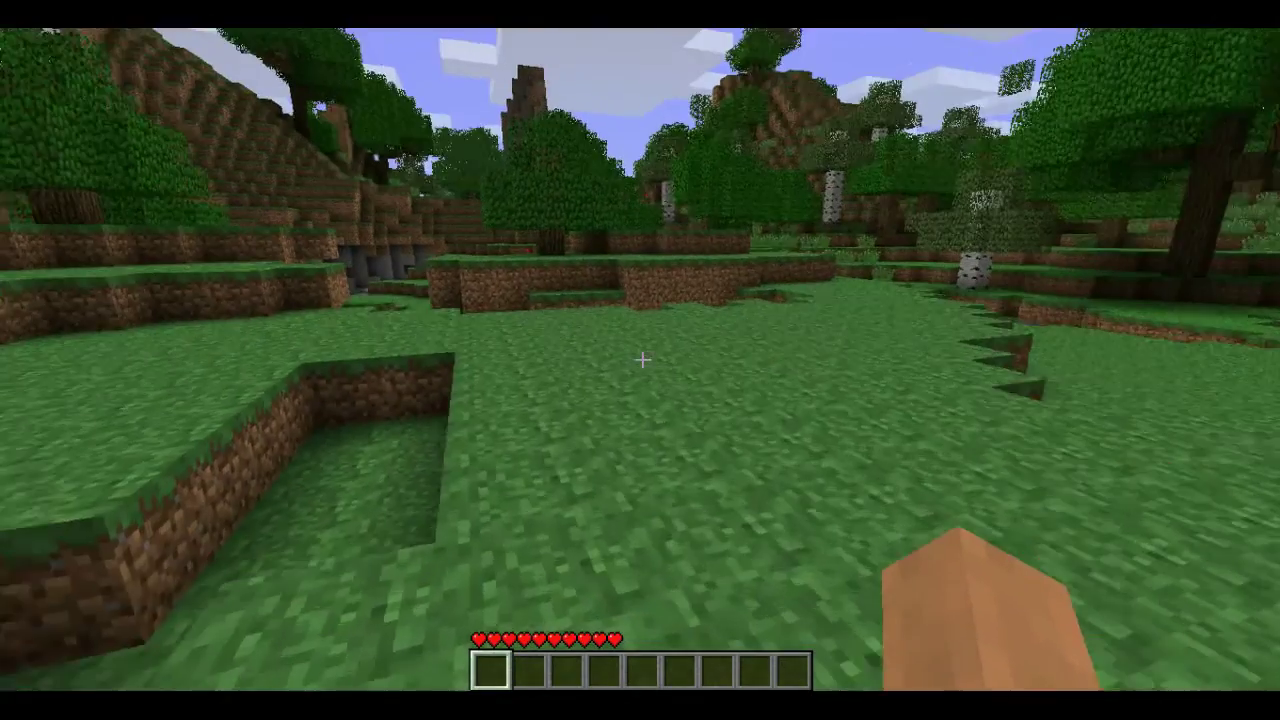
pyautogui.press('w')
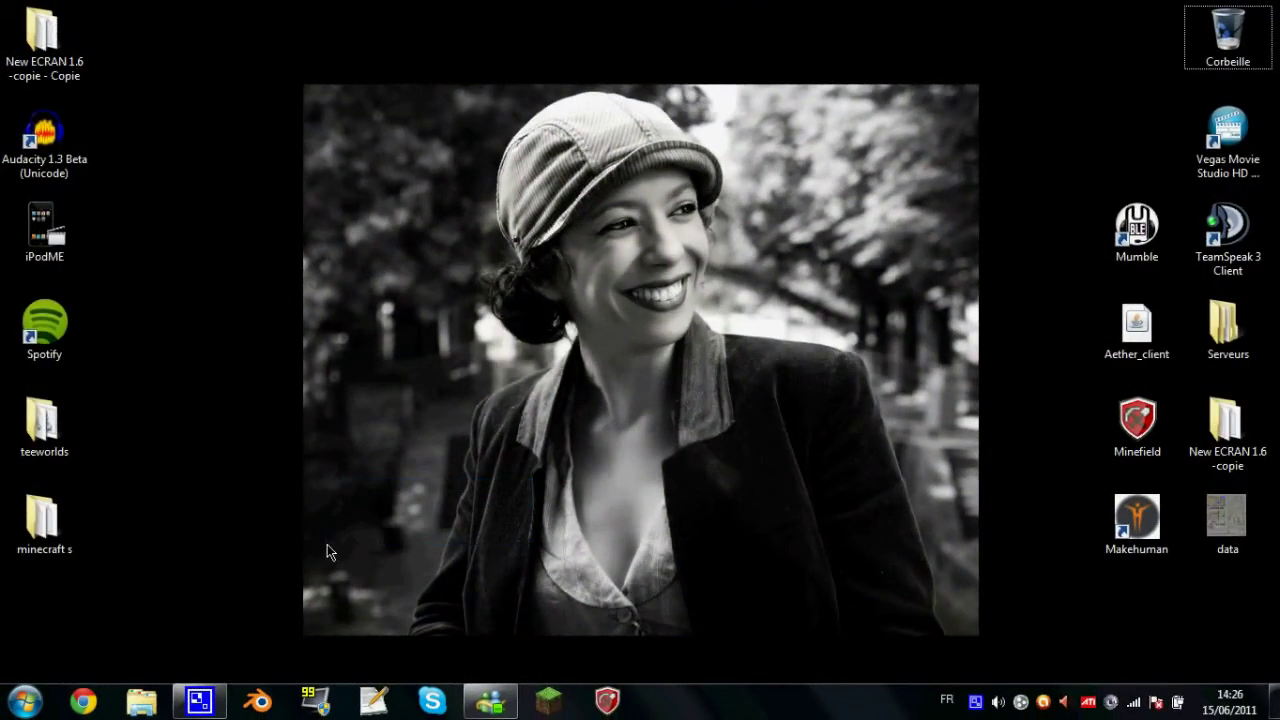
# Switch to Chrome, search Google for "ip" and open the mon-ip.com result.
pyautogui.click(88, 695)
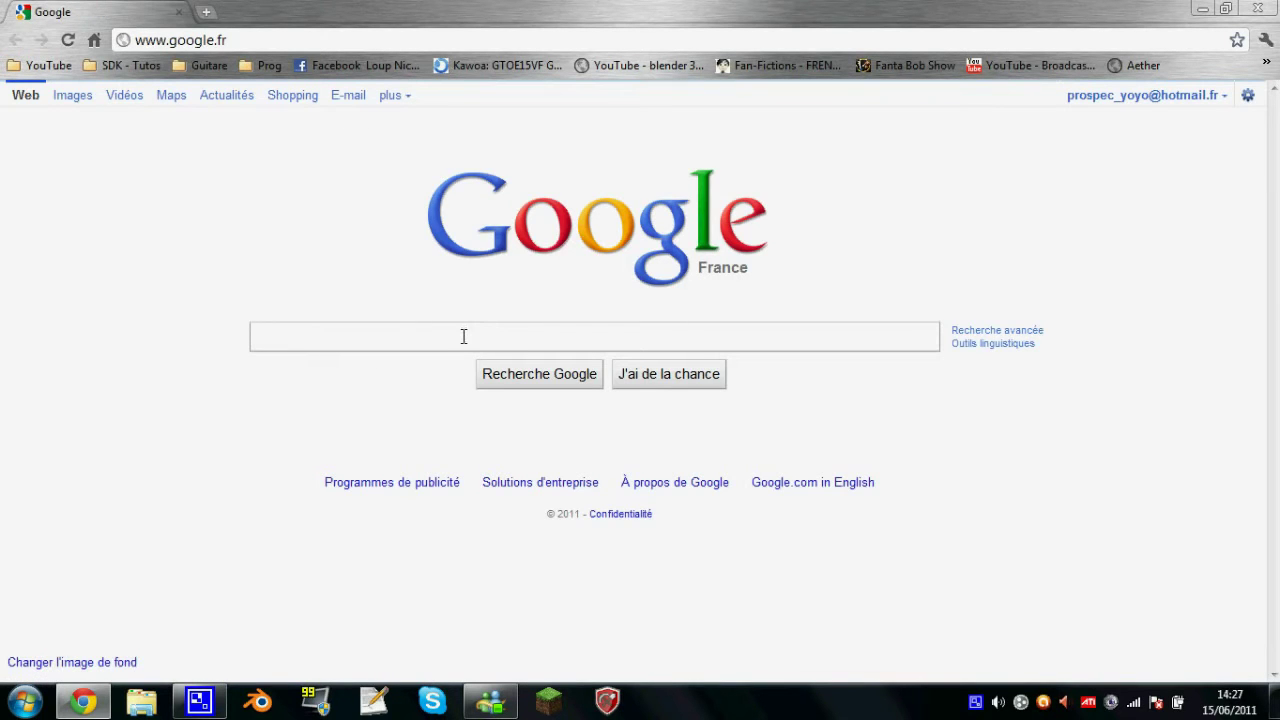
pyautogui.write('ip')
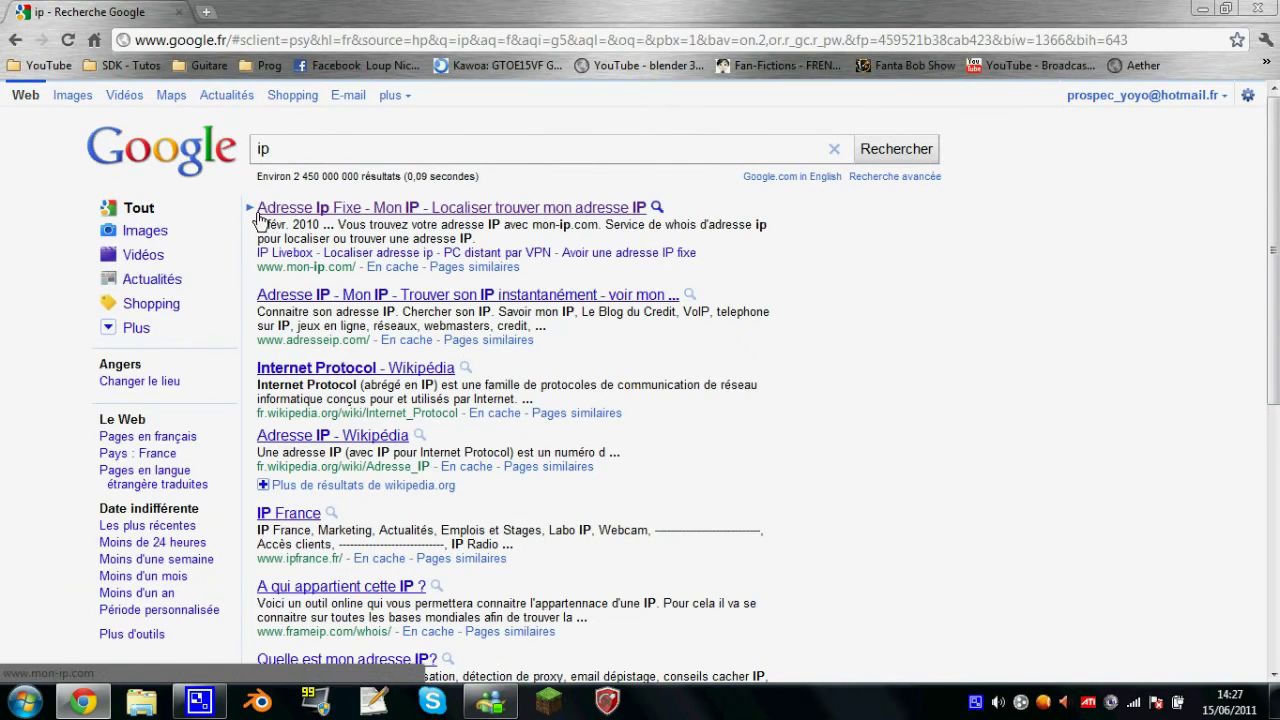
pyautogui.click(364, 212)
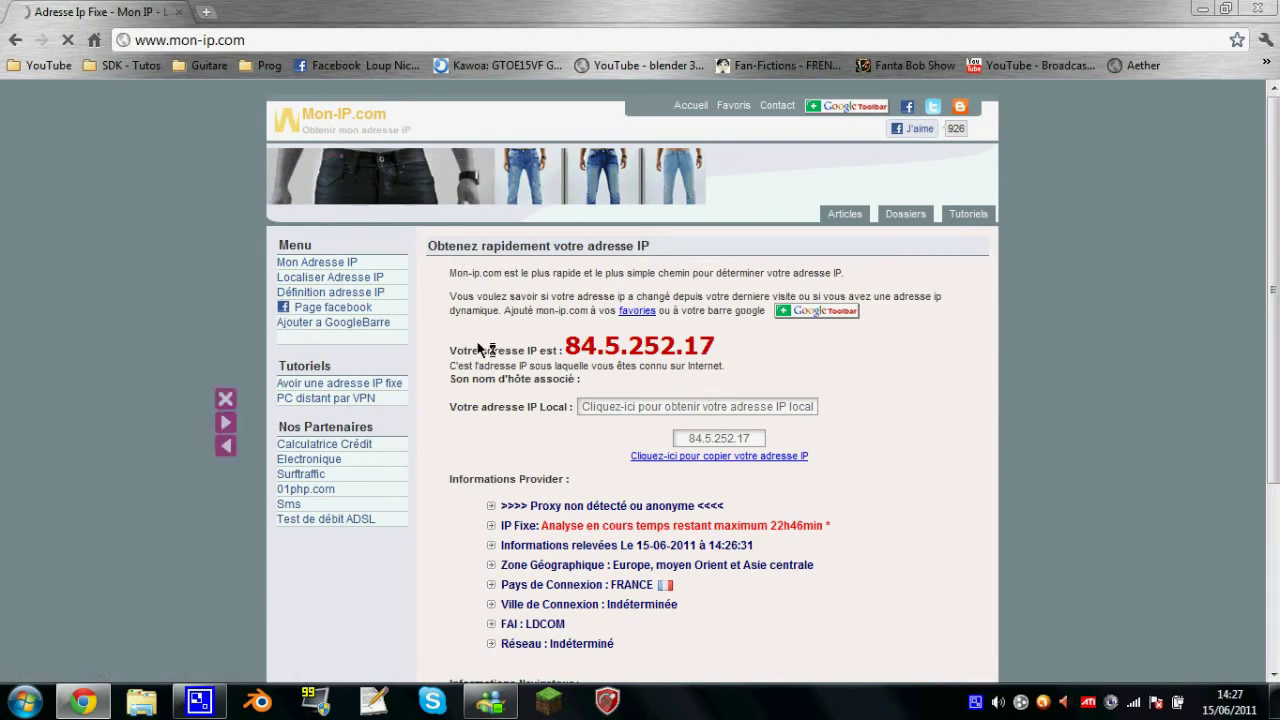
# Highlight the public IP address shown on the mon-ip.com page.
pyautogui.moveTo(564, 345); pyautogui.dragTo(722, 345)
pyautogui.click(722, 345)
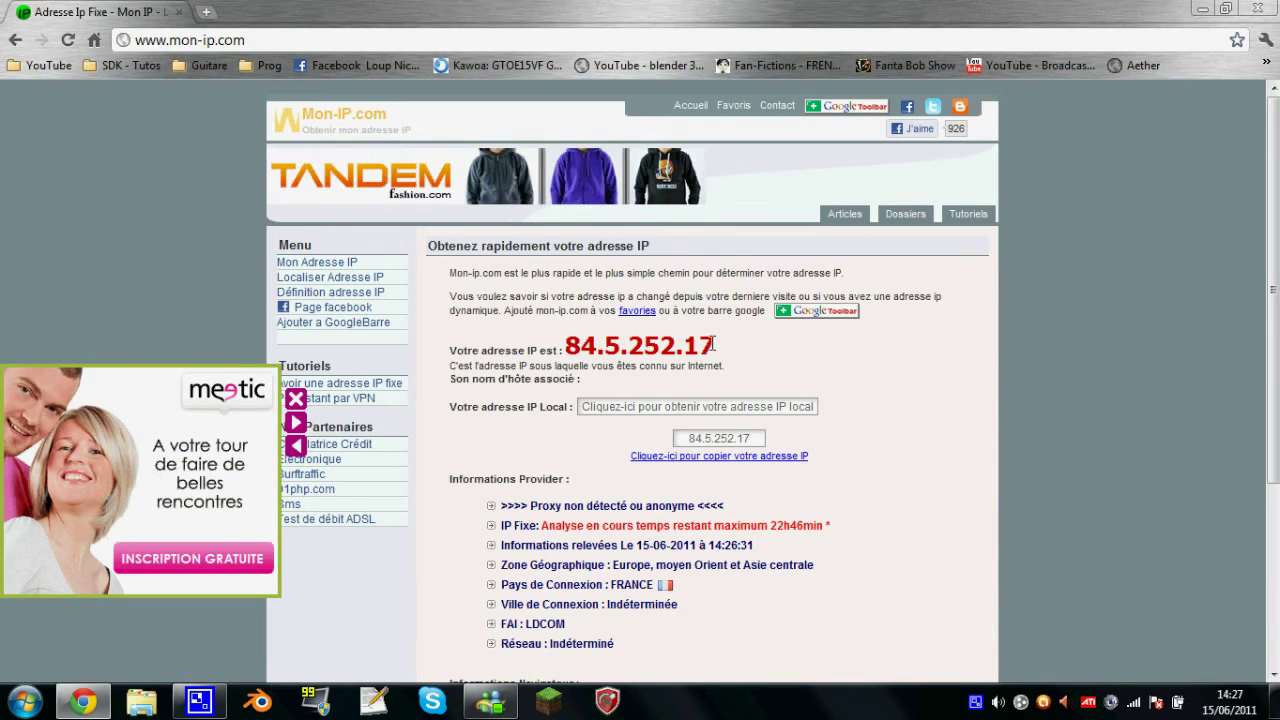
pyautogui.moveTo(720, 345); pyautogui.dragTo(567, 341)
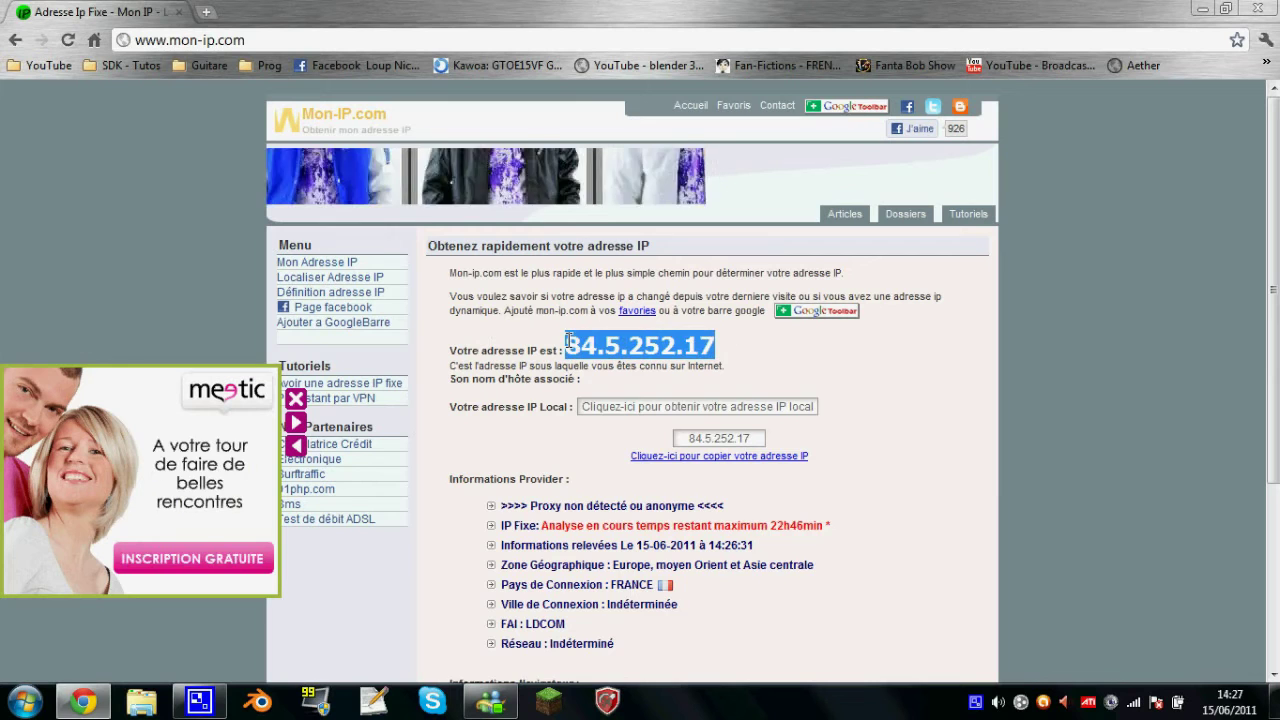
pyautogui.click(567, 341)
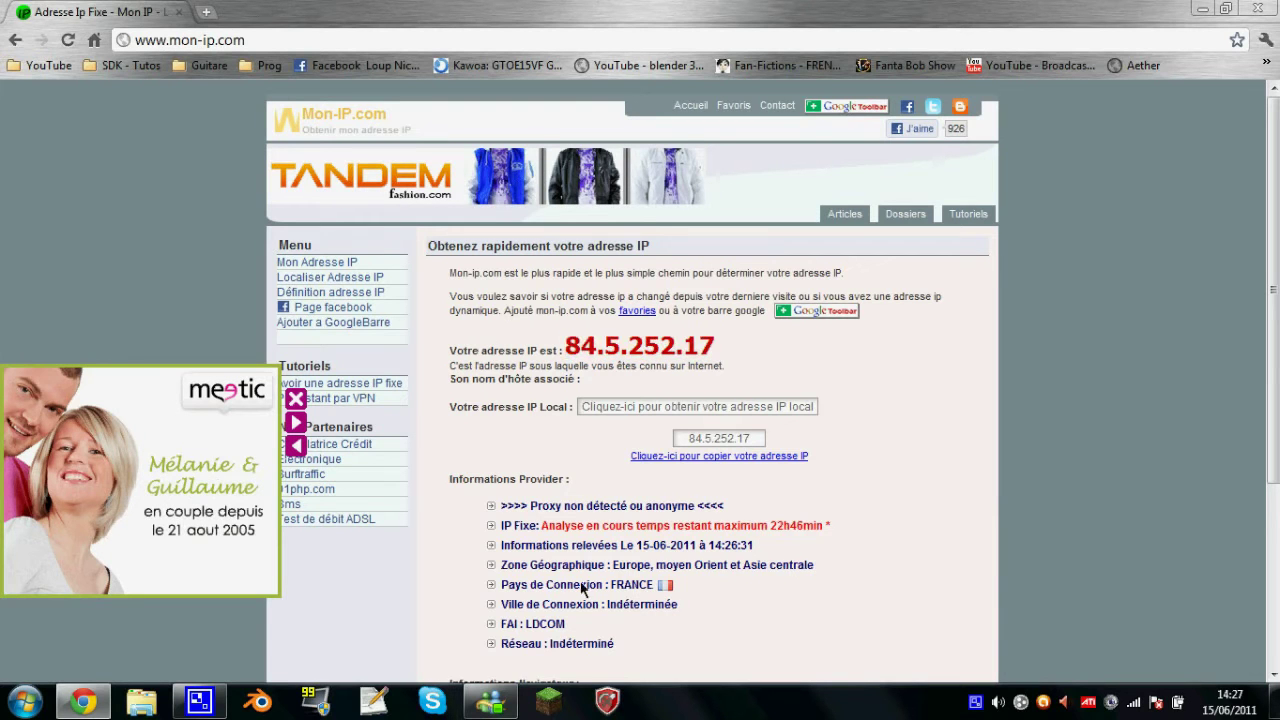
pyautogui.click(490, 702)
pyautogui.click(493, 706)
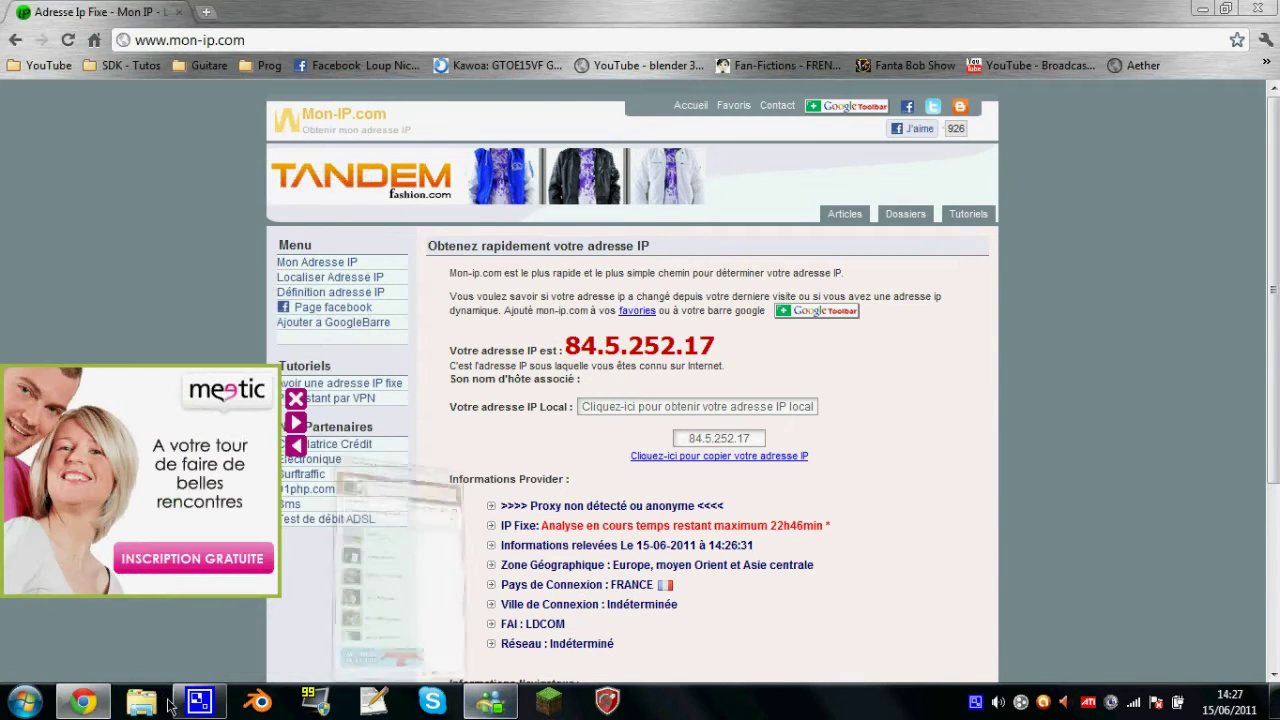
# Switch to a newly started Minecraft Launcher, log in with the remembered credentials and maximize its window.
pyautogui.click(84, 702)
pyautogui.click(551, 706)
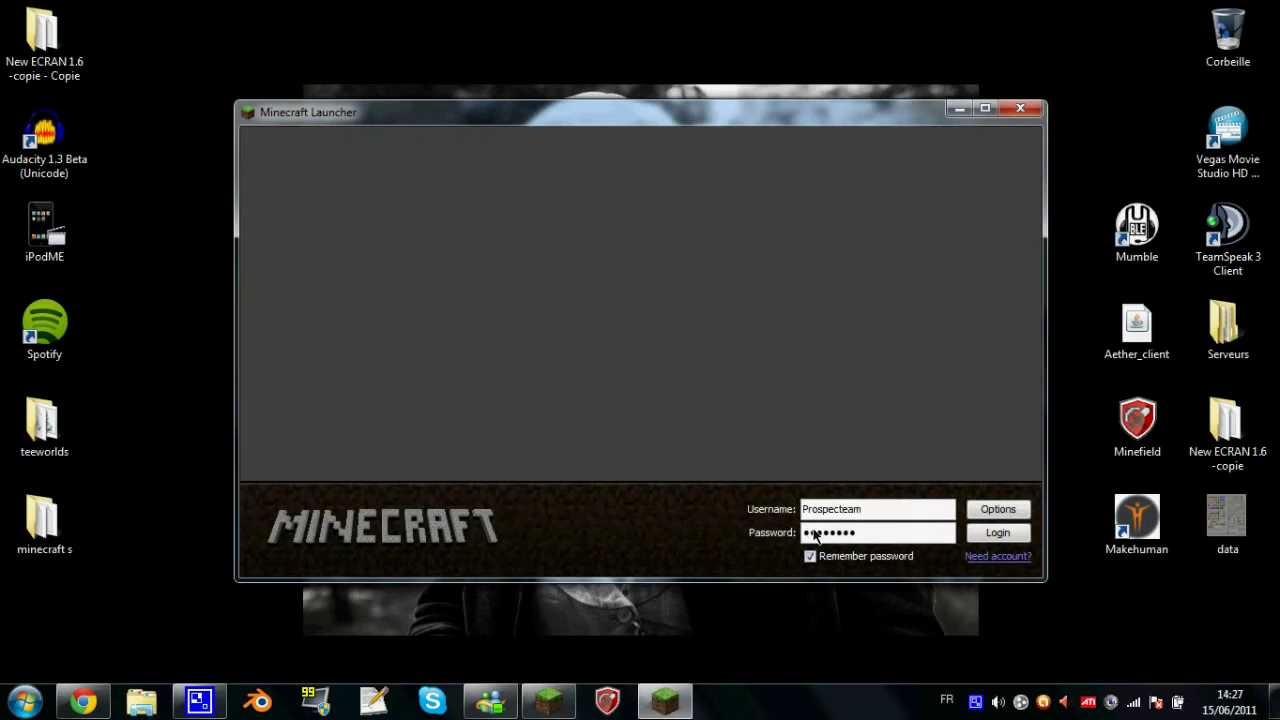
pyautogui.click(1000, 534)
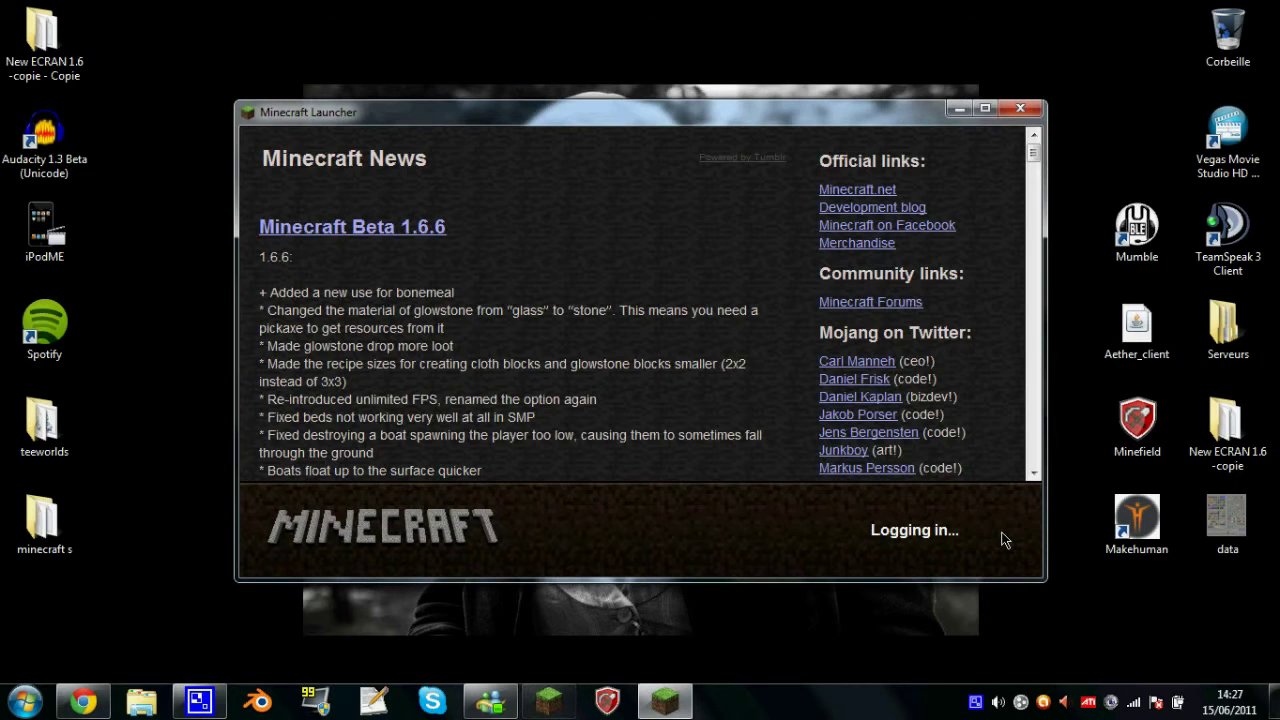
pyautogui.doubleClick(587, 116)
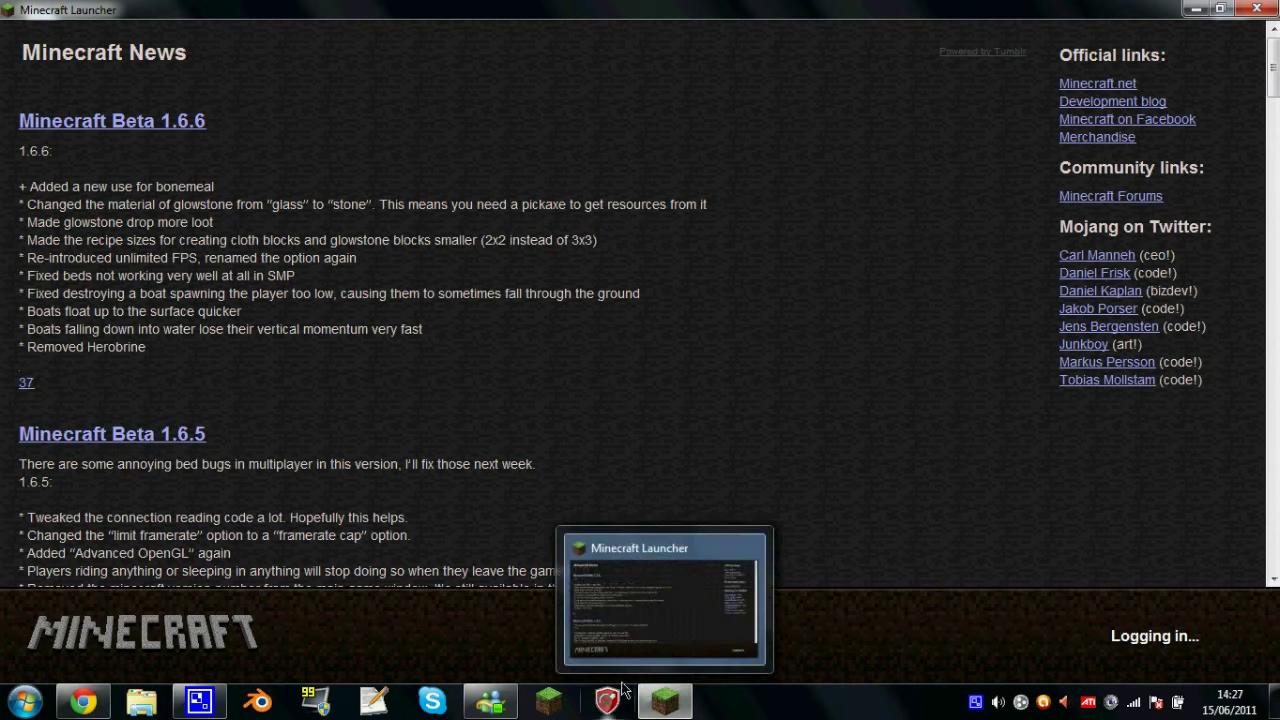
# Return to the mon-ip.com page in Chrome and request the computer's local IP address.
pyautogui.click(84, 701)
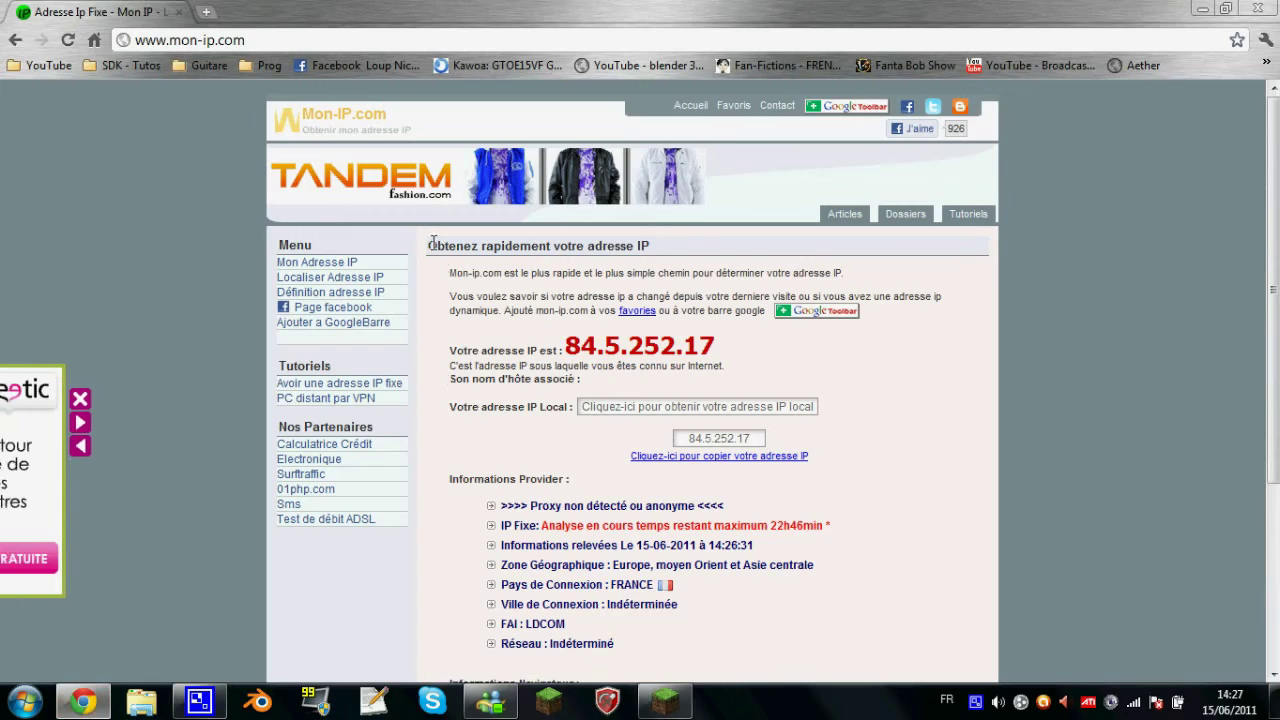
pyautogui.click(595, 408)
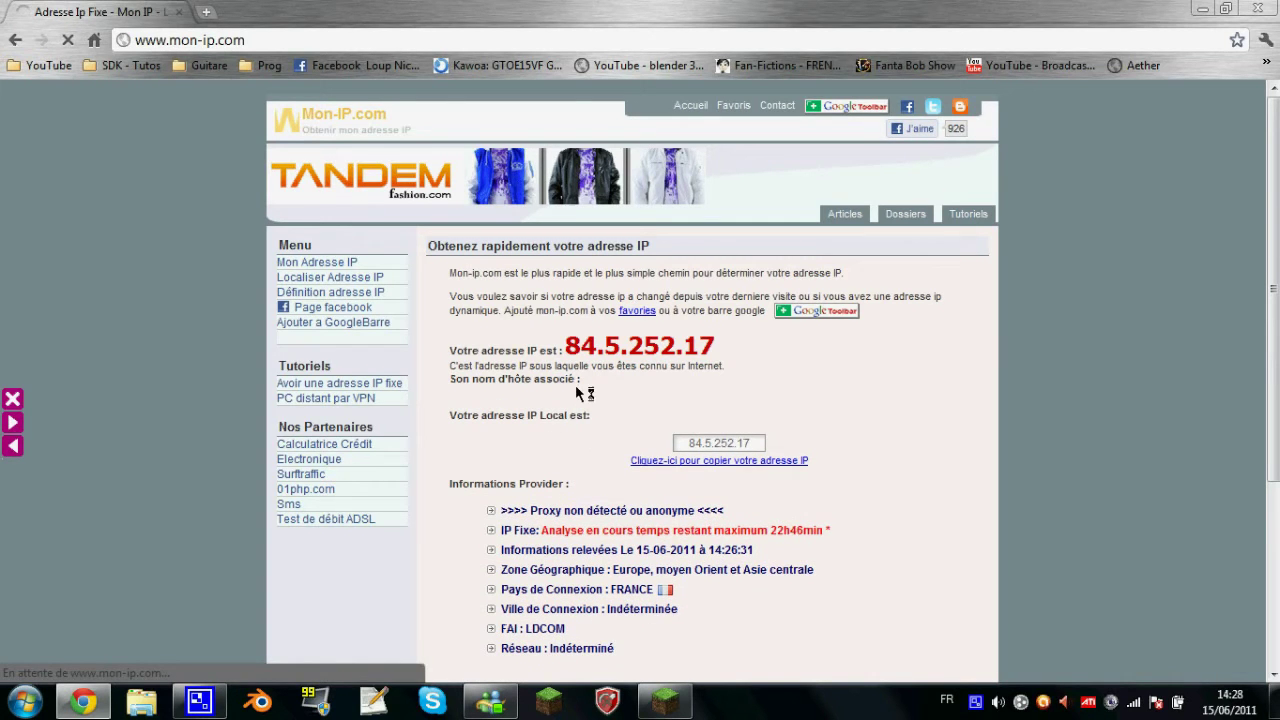
# Switch to the Minecraft Launcher and retry the login to minecraft.net.
pyautogui.click(665, 700)
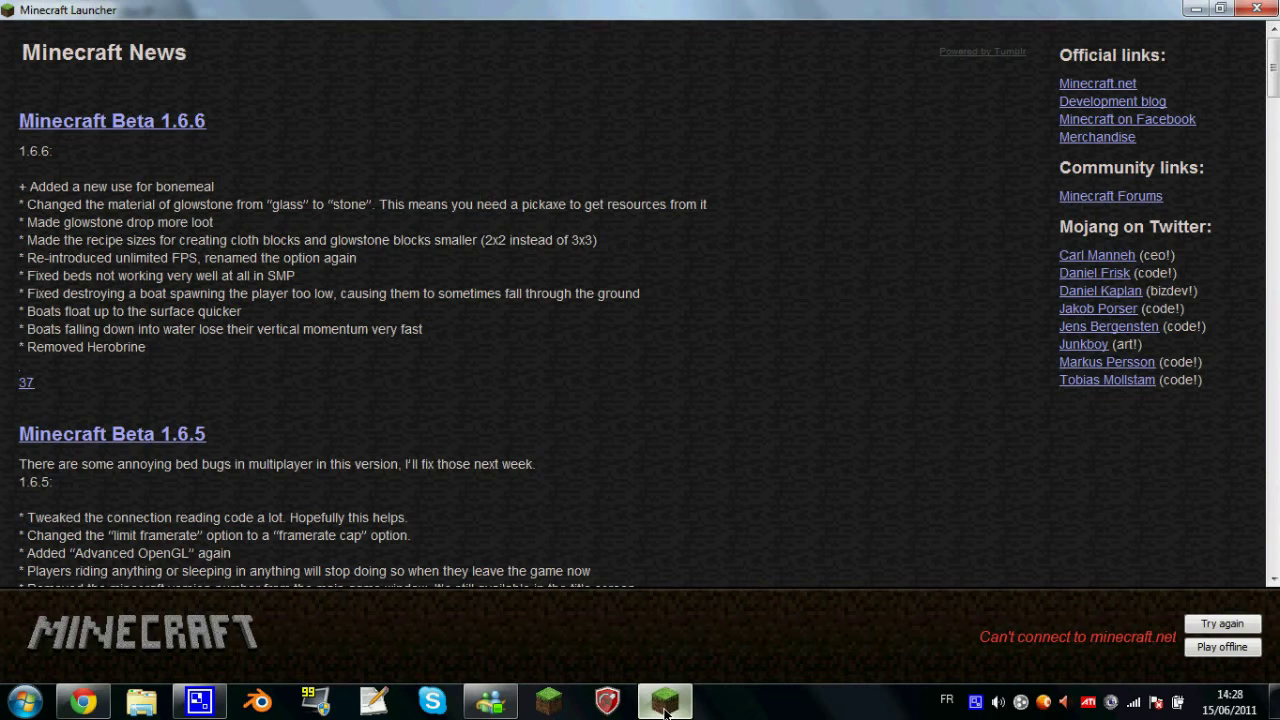
pyautogui.click(1200, 624)
pyautogui.click(1230, 655)
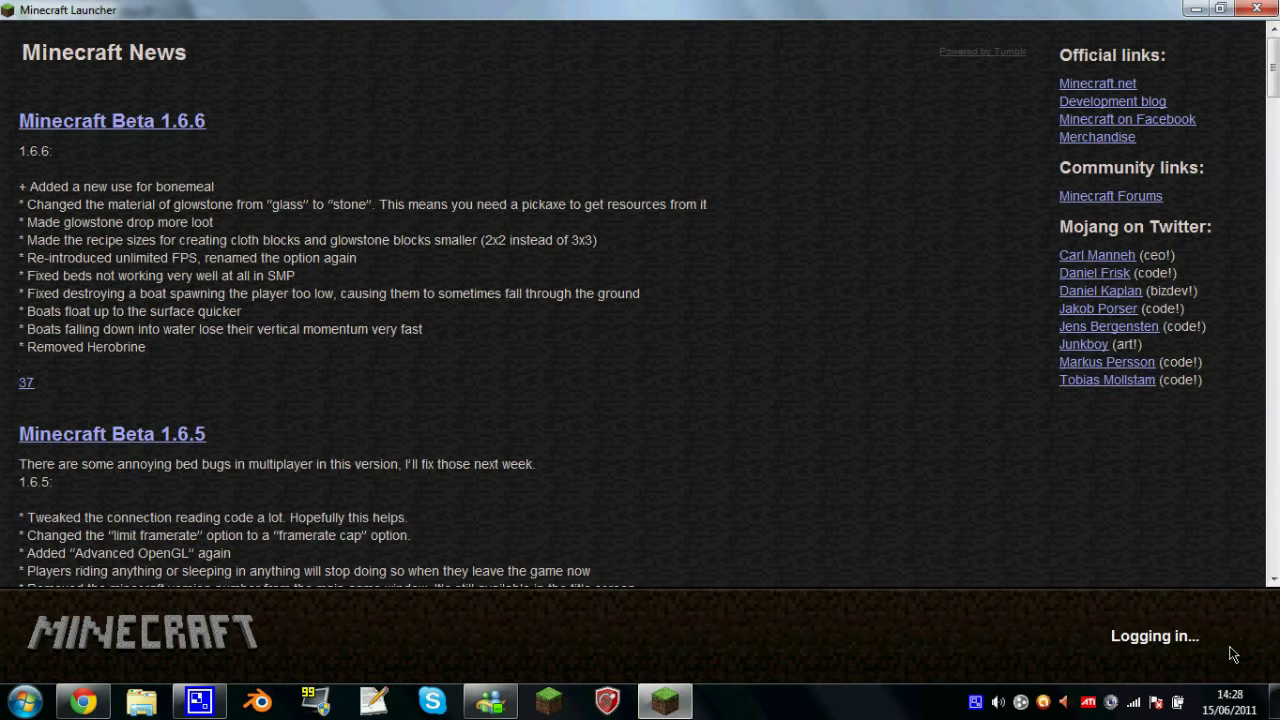
# Switch back to Chrome and highlight the local IP address on the mon-ip.com page.
pyautogui.click(655, 700)
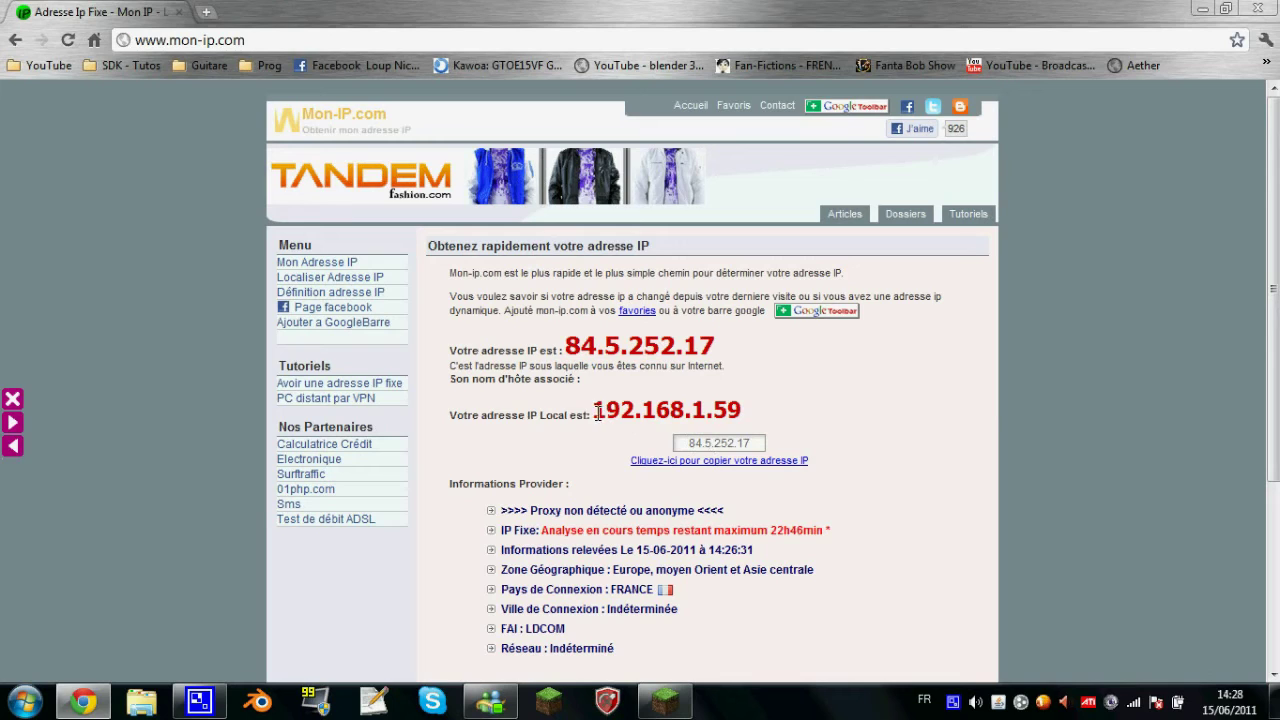
pyautogui.moveTo(743, 408); pyautogui.dragTo(597, 404)
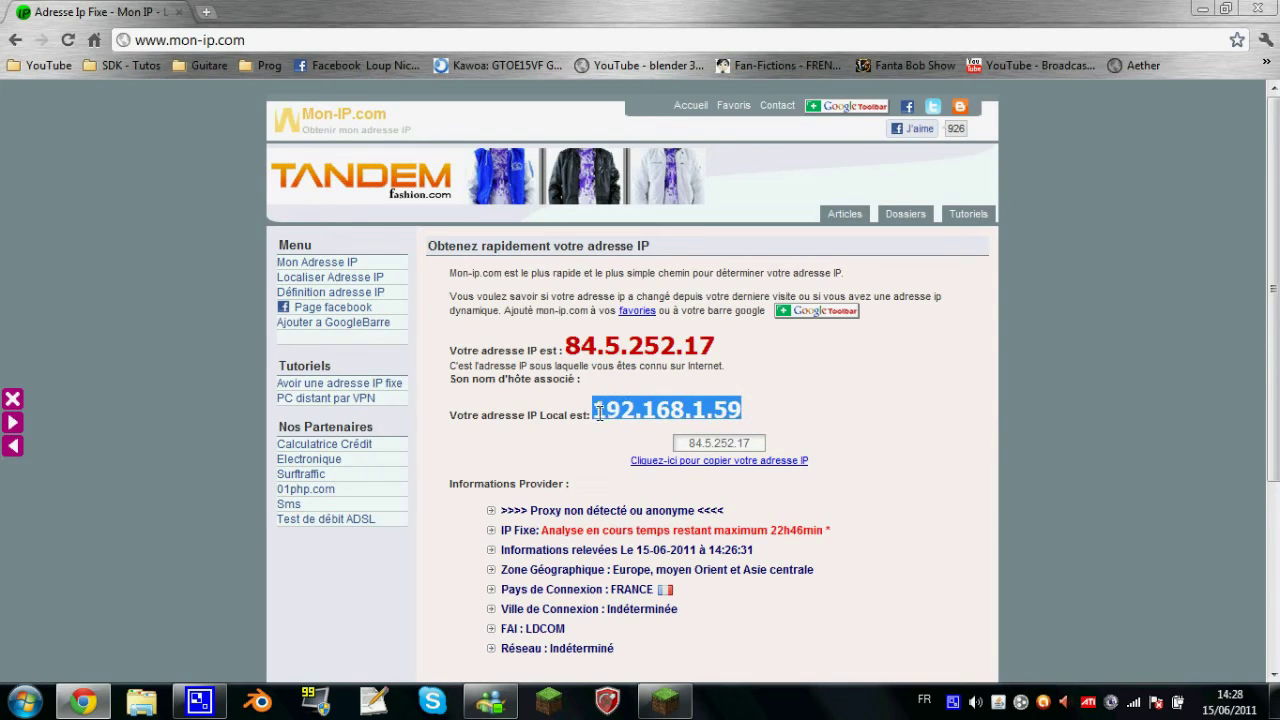
# Show the desktop and open the "minecraft s" server folder.
pyautogui.press('super+d')
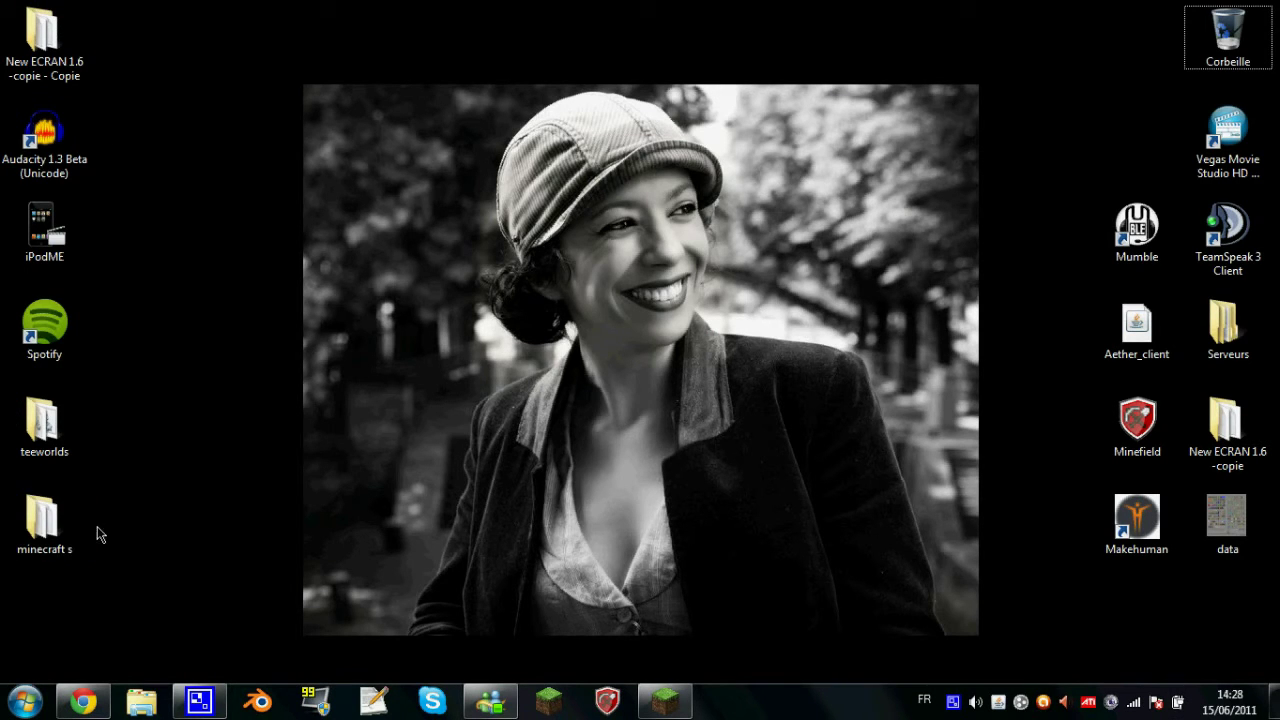
pyautogui.doubleClick(60, 530)
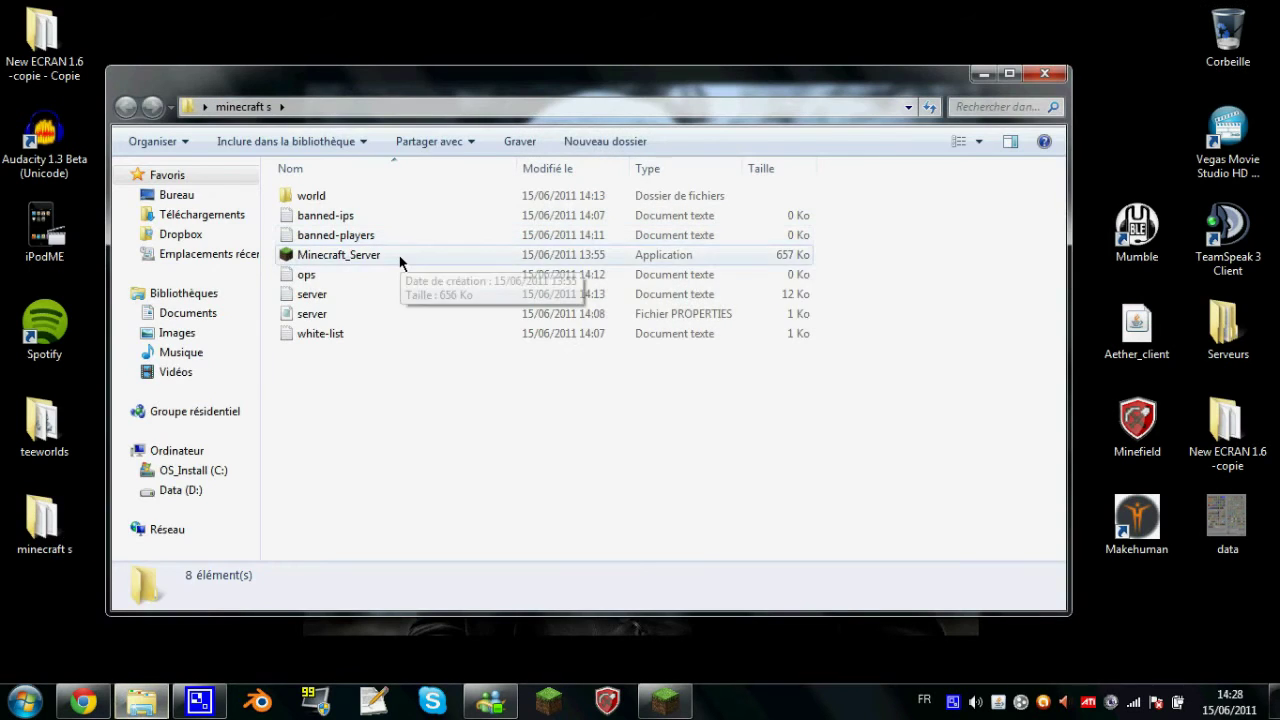
# Launch Minecraft_Server from the server folder and retry the Minecraft Launcher login with the saved credentials.
pyautogui.click(440, 254)
pyautogui.press('Return')
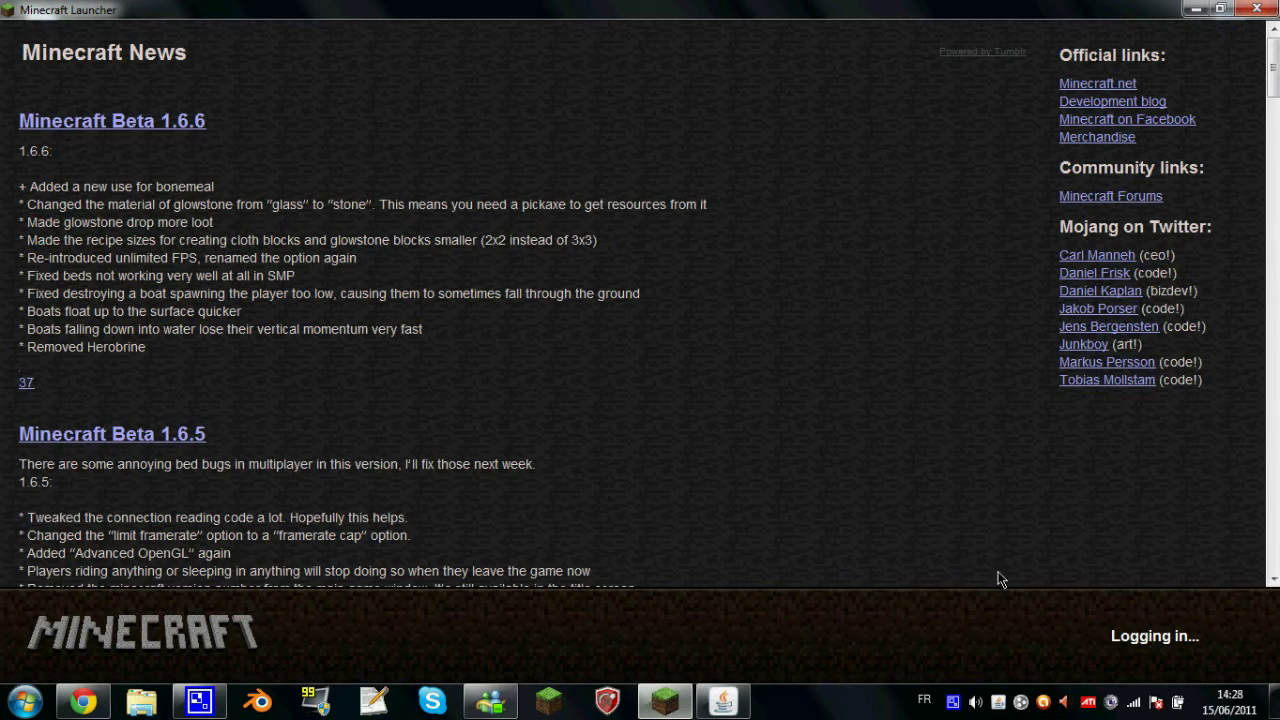
pyautogui.click(1232, 620)
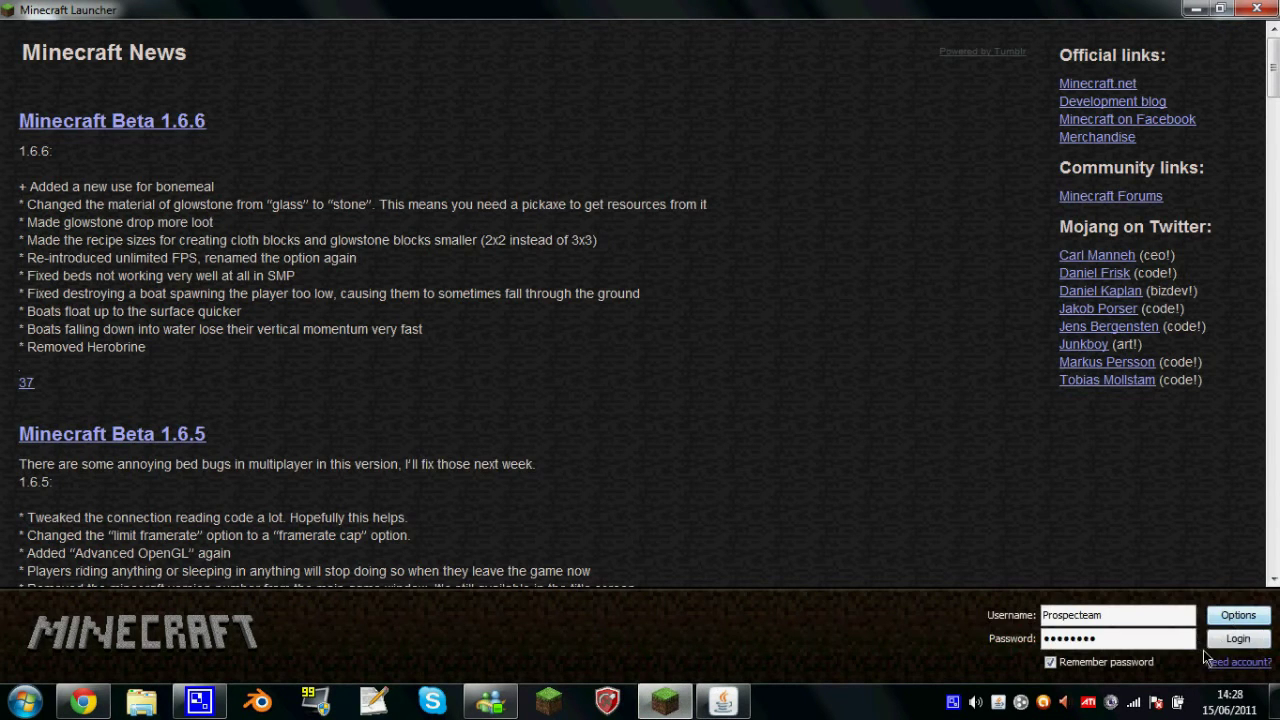
pyautogui.click(1240, 644)
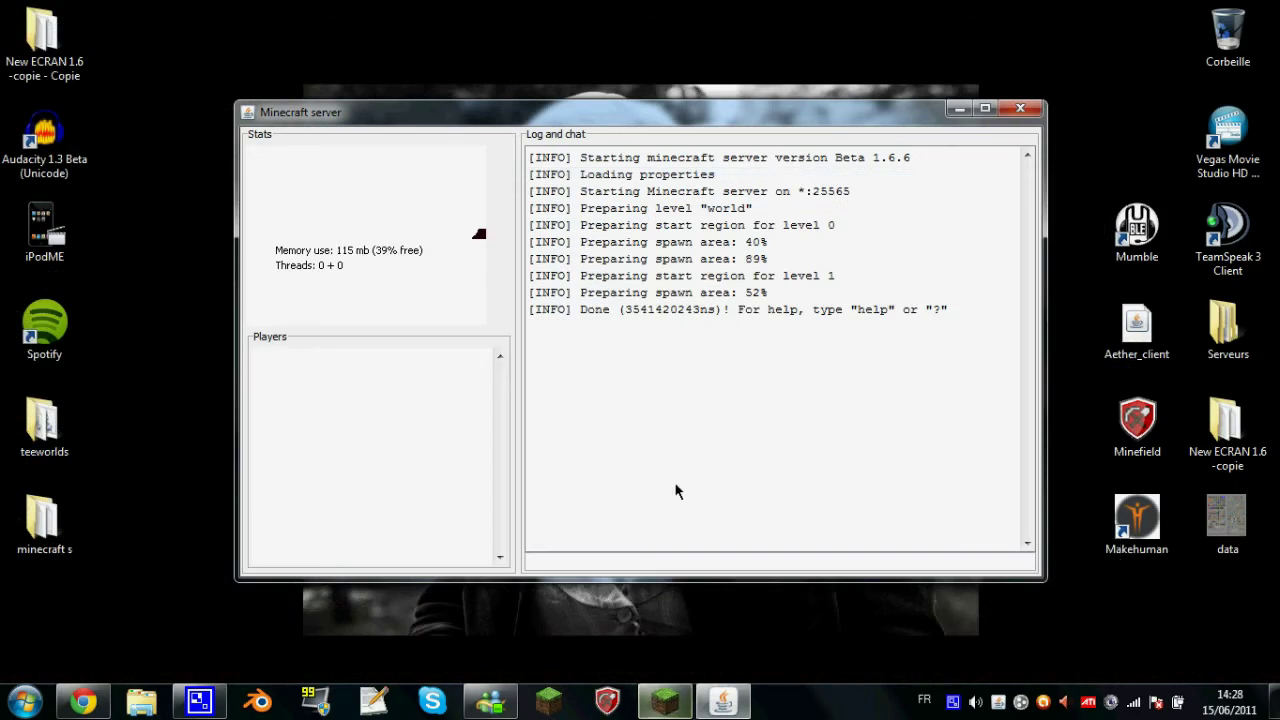
# Minimize the Minecraft server window, switch to Chrome and clear the highlight from the local IP address on the mon-ip.com page.
pyautogui.click(193, 576)
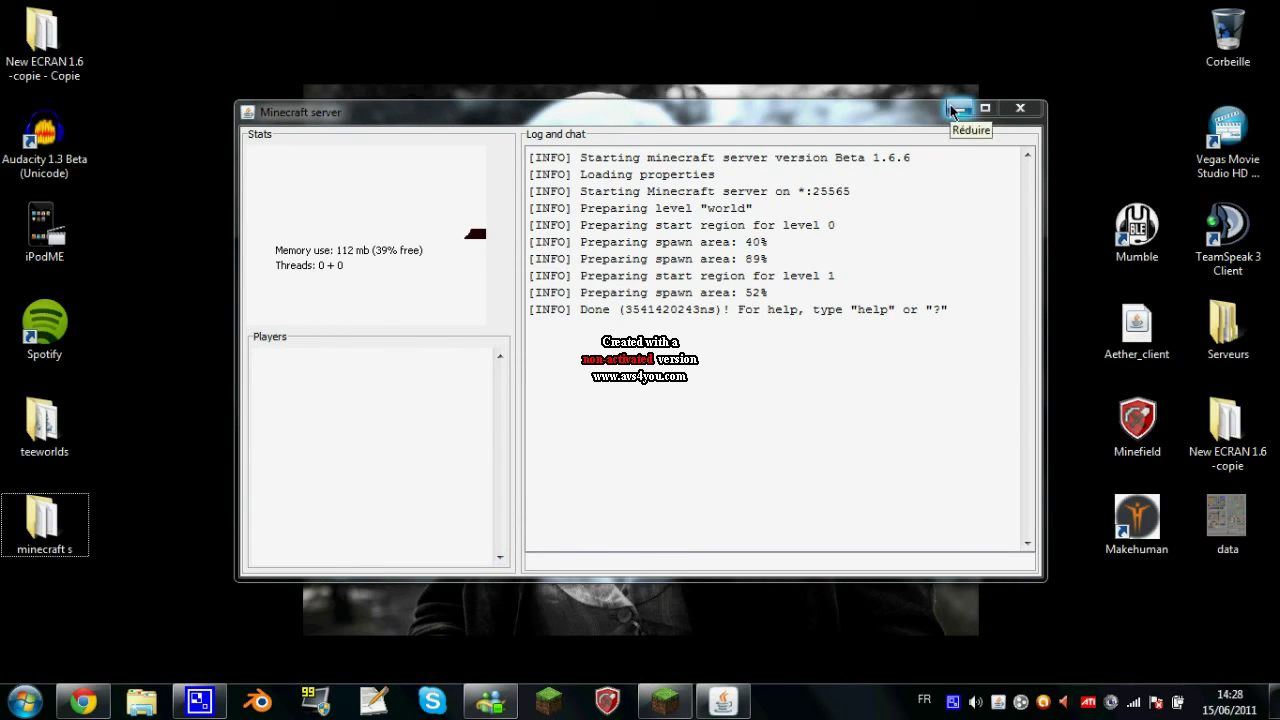
pyautogui.click(955, 108)
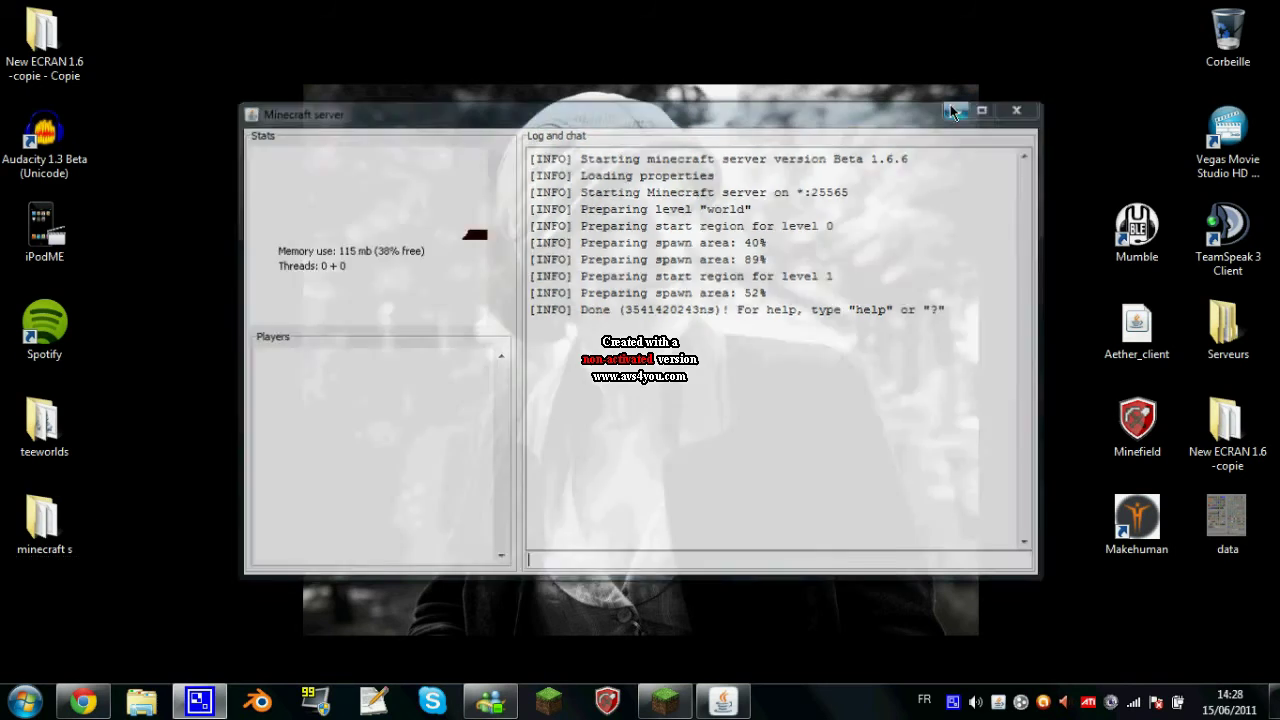
pyautogui.click(85, 704)
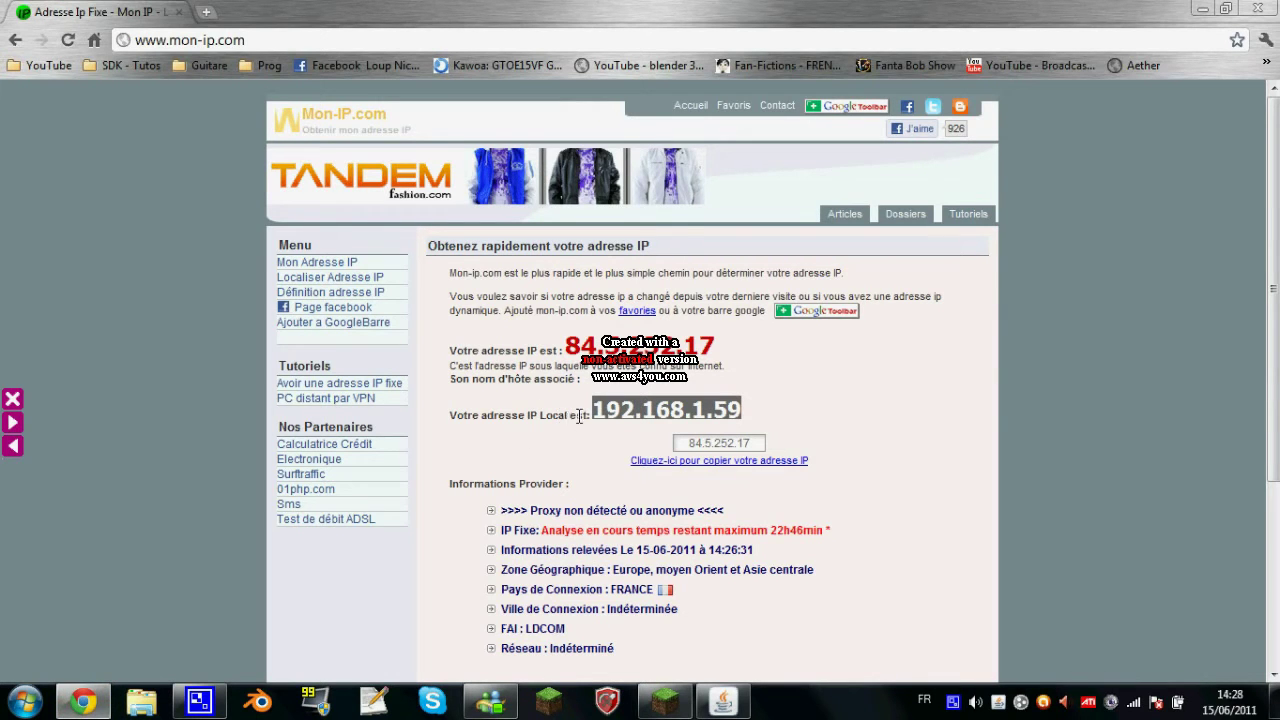
pyautogui.click(640, 409)
pyautogui.moveTo(593, 411)
pyautogui.mouseDown()
pyautogui.moveTo(625, 411)
pyautogui.moveTo(604, 410)
pyautogui.mouseUp()
pyautogui.click(676, 412)
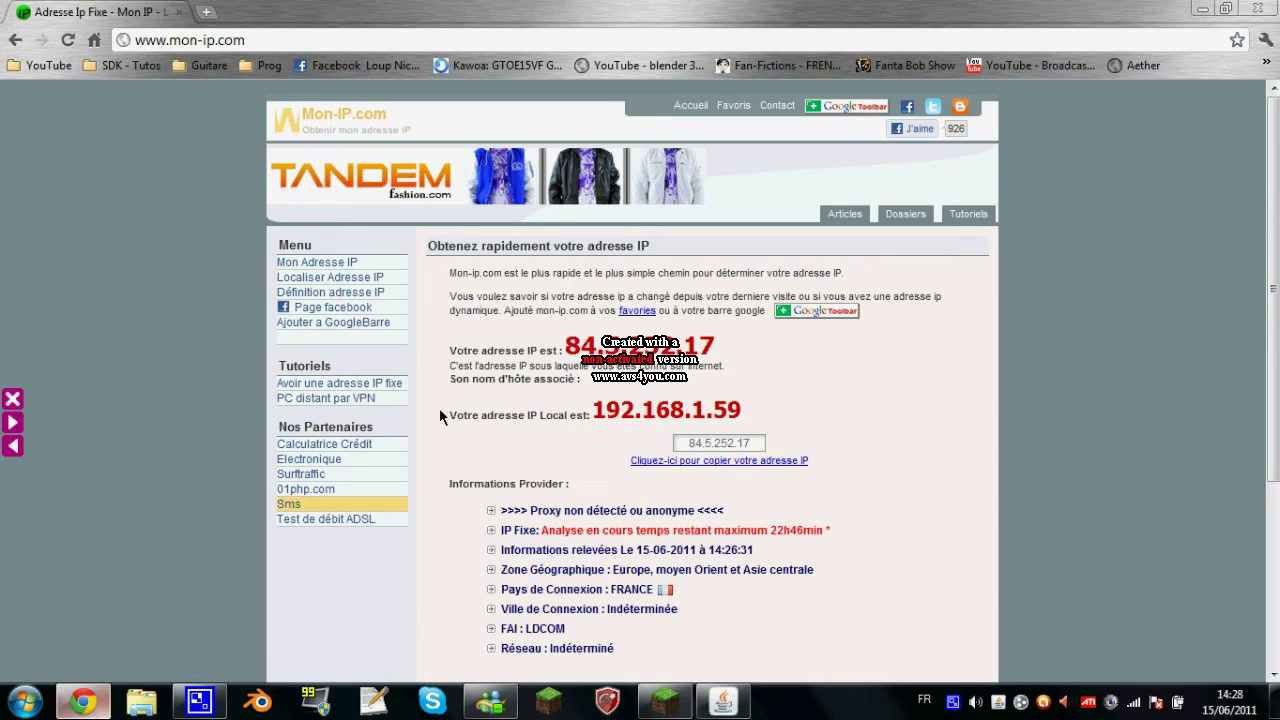
# Copy the public IP address shown on the mon-ip.com page.
pyautogui.moveTo(566, 345); pyautogui.dragTo(723, 345)
pyautogui.hotkey('ctrl', 'c')
pyautogui.click(737, 345)
pyautogui.click(570, 352)
pyautogui.click(723, 345)
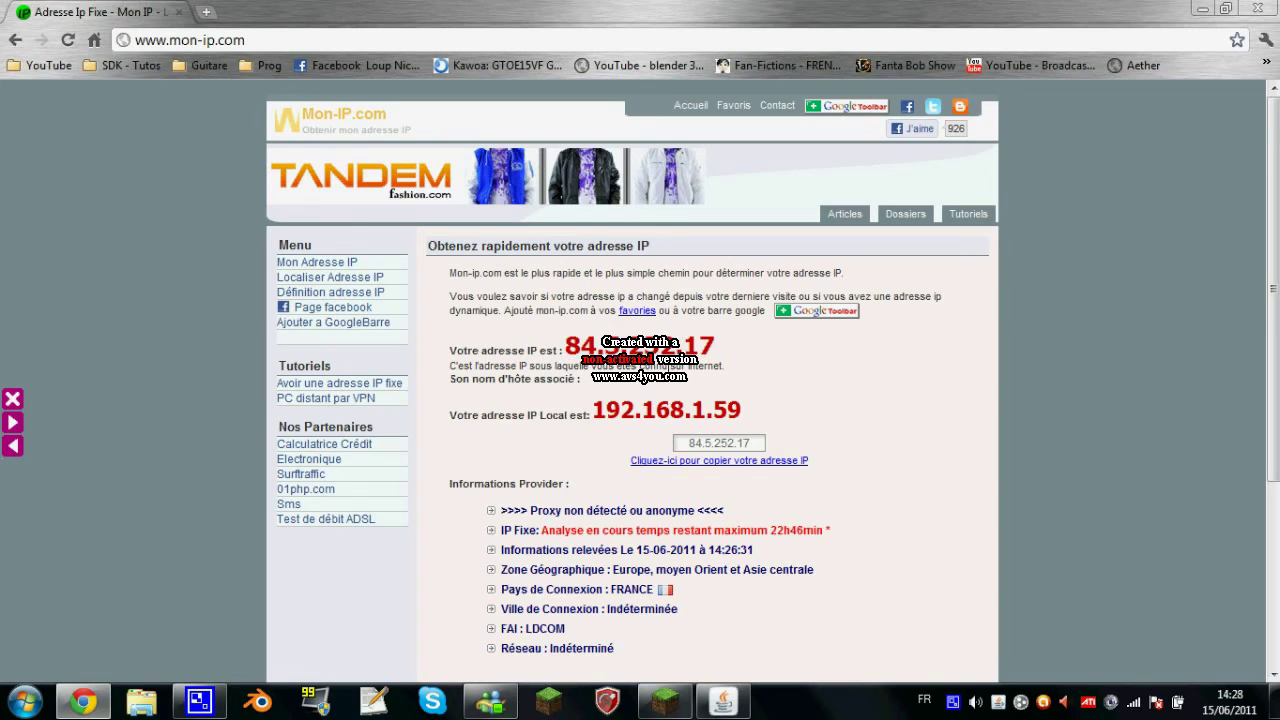
# Switch to the Minecraft Launcher and try again to log in to minecraft.net.
pyautogui.click(723, 698)
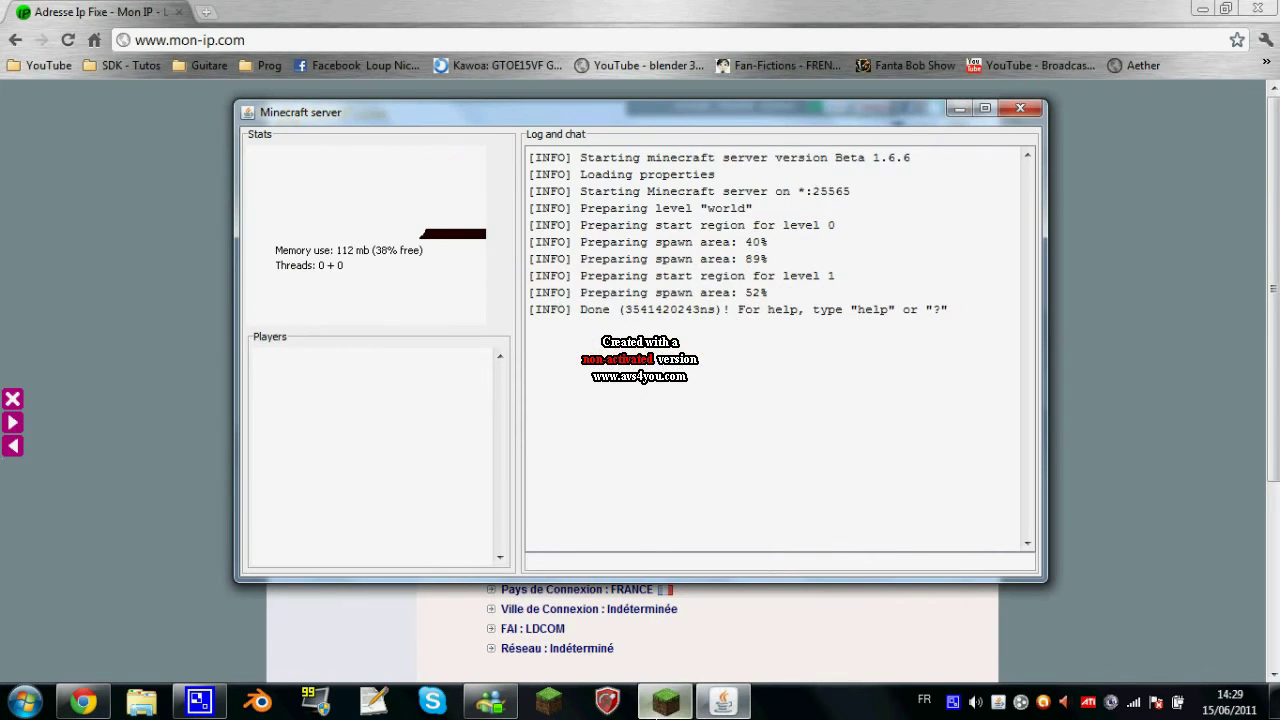
pyautogui.click(670, 698)
pyautogui.click(1208, 624)
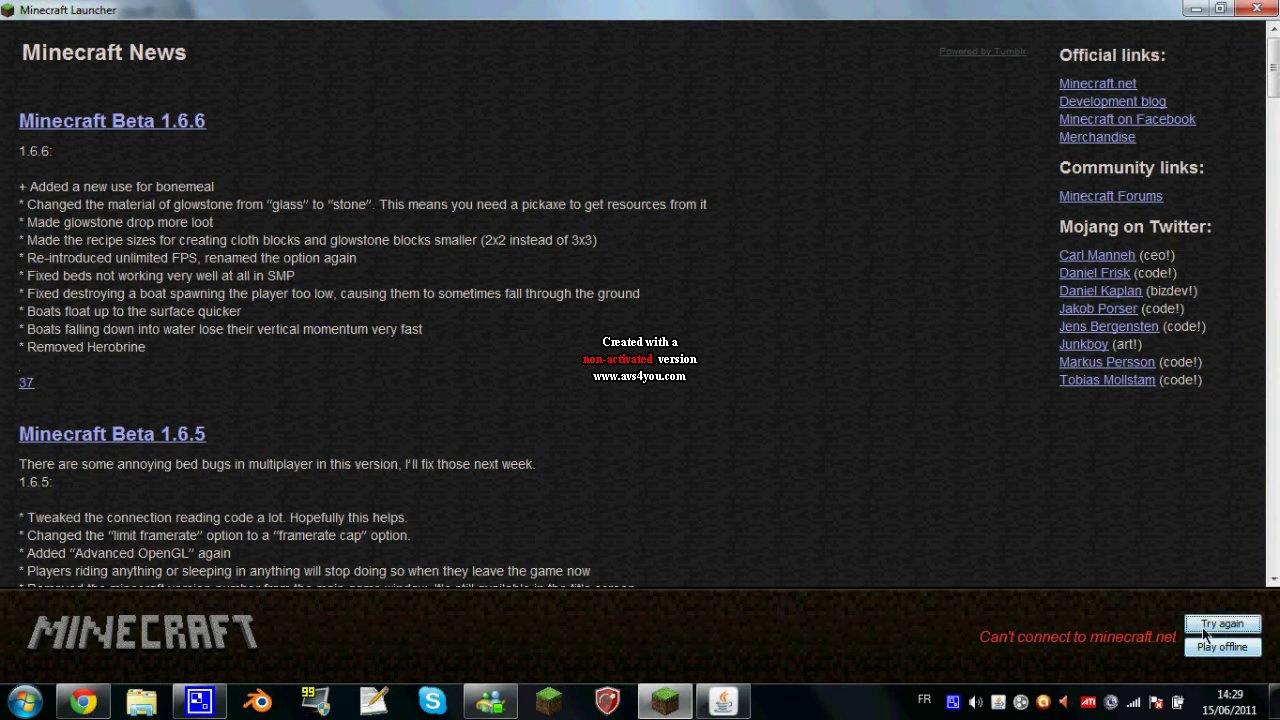
pyautogui.click(1215, 640)
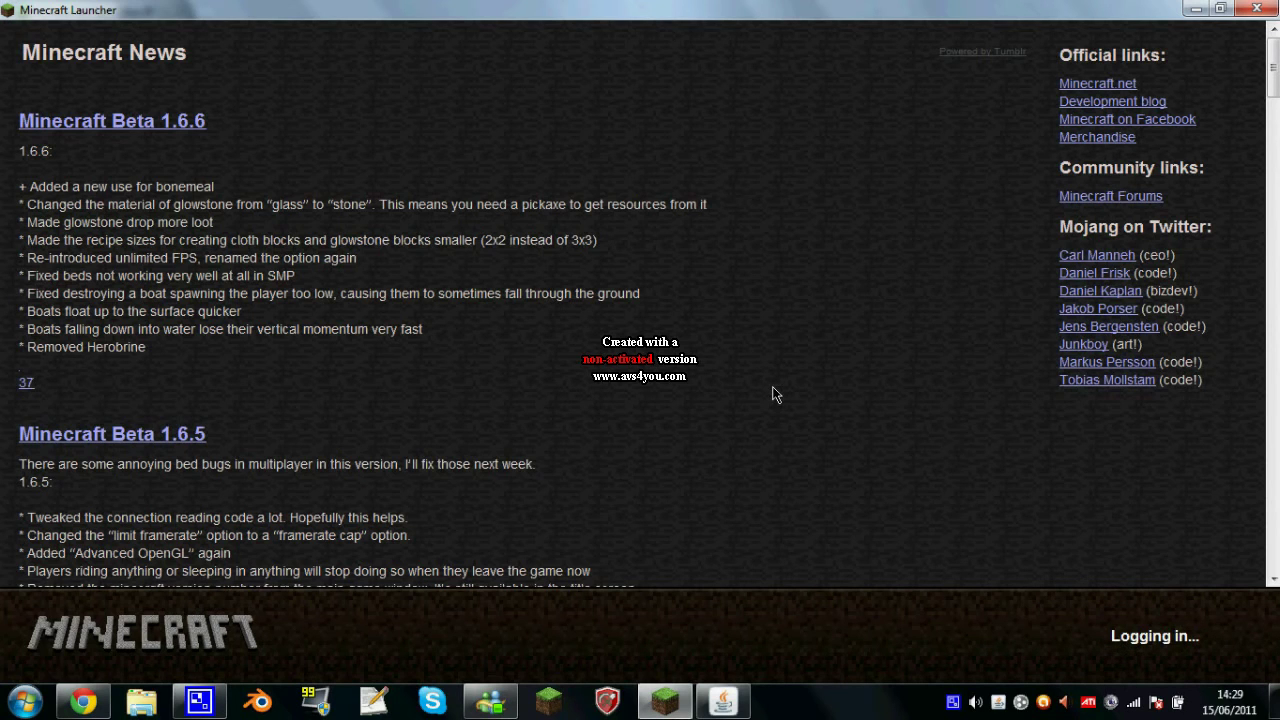
# Shut down the Minecraft server with the stop command in its console.
pyautogui.click(723, 700)
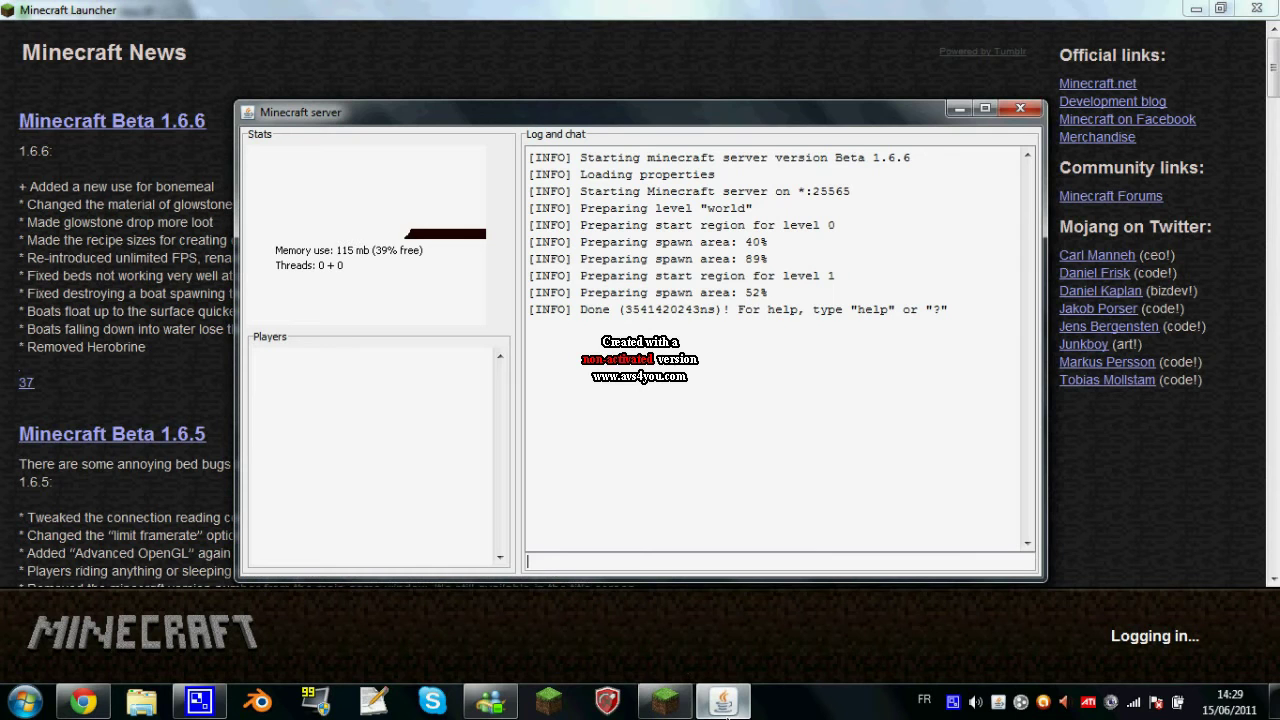
pyautogui.click(712, 560)
pyautogui.write('stop')
pyautogui.press('Return')
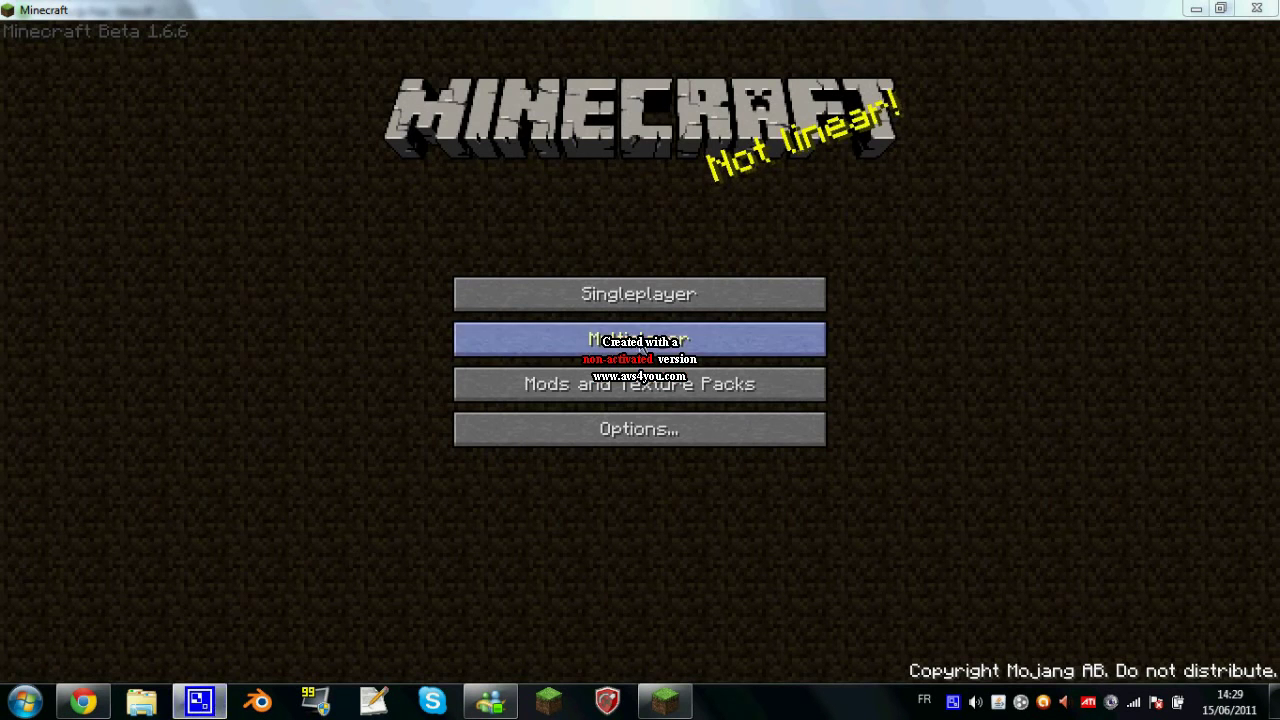
# Open the multiplayer screen in Minecraft and replace the server address with the public IP 84.5.252.17.
pyautogui.click(645, 345)
pyautogui.press('BackSpace')
pyautogui.press('BackSpace')
pyautogui.press('BackSpace')
pyautogui.press('BackSpace')
pyautogui.press('BackSpace')
pyautogui.press('BackSpace')
pyautogui.press('BackSpace')
pyautogui.press('BackSpace')
pyautogui.write('84.5.252.17')
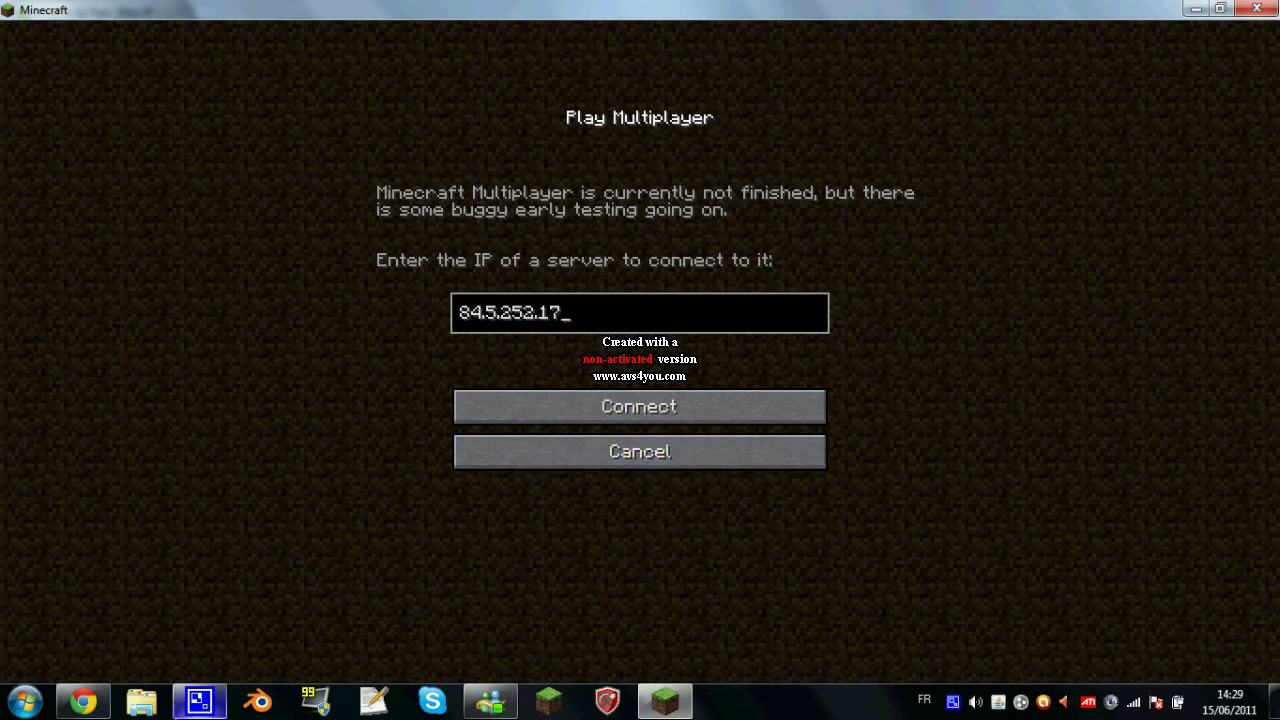
# Highlight the local IP address on the mon-ip.com page in Chrome and return to Minecraft.
pyautogui.click(84, 700)
pyautogui.moveTo(742, 412); pyautogui.dragTo(589, 414)
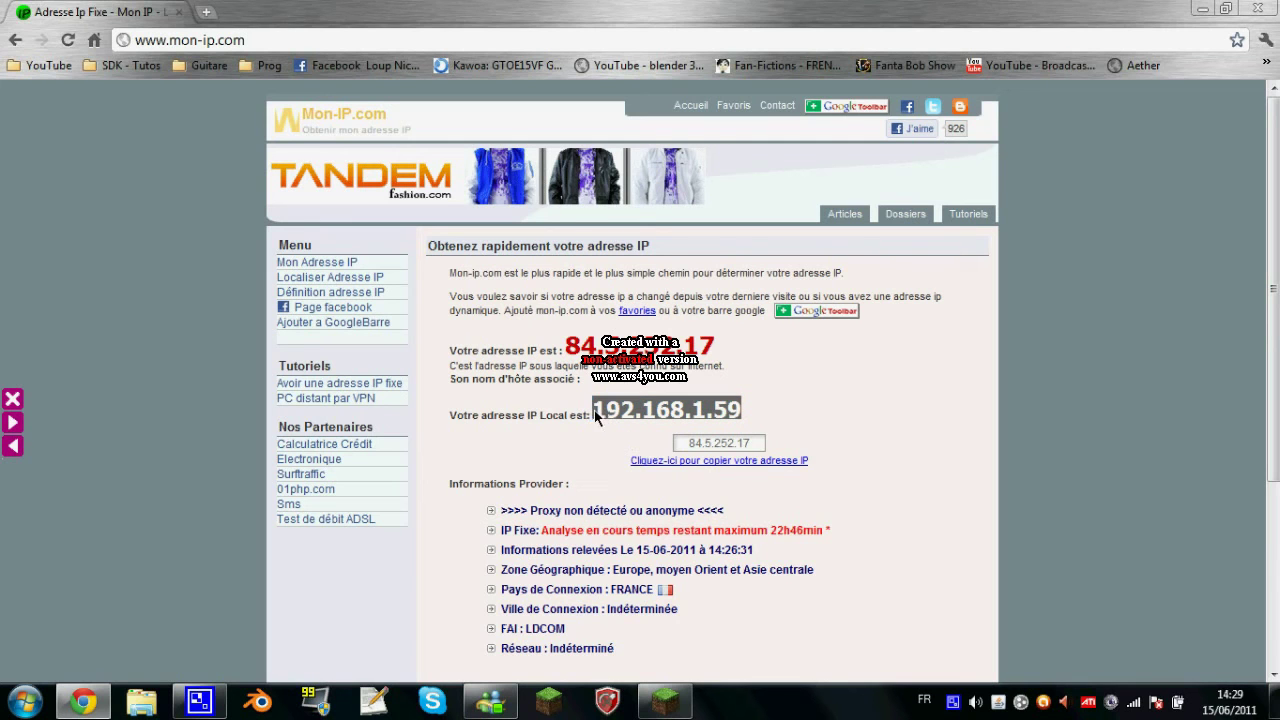
pyautogui.hotkey('alt', 'Tab')
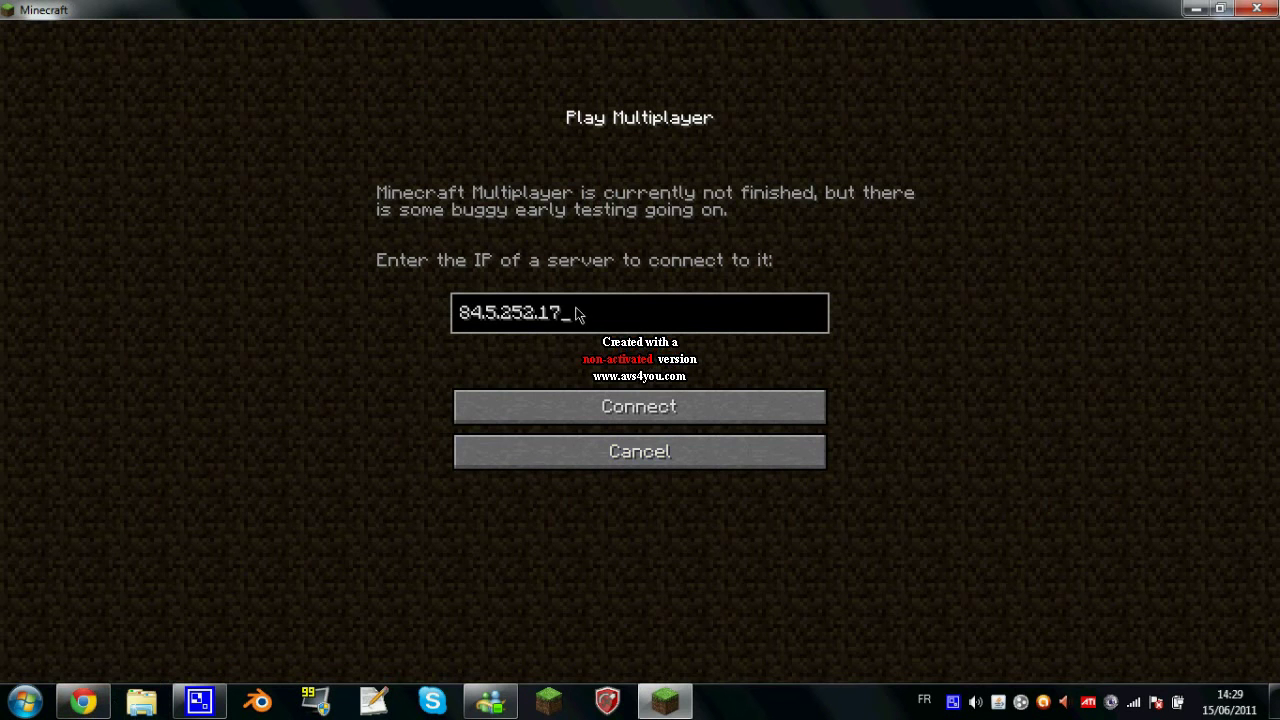
pyautogui.press('BackSpace')
pyautogui.press('BackSpace')
pyautogui.press('BackSpace')
pyautogui.press('BackSpace')
pyautogui.press('BackSpace')
pyautogui.press('BackSpace')
pyautogui.press('BackSpace')
pyautogui.press('BackSpace')
pyautogui.press('BackSpace')
pyautogui.press('BackSpace')
pyautogui.press('BackSpace')
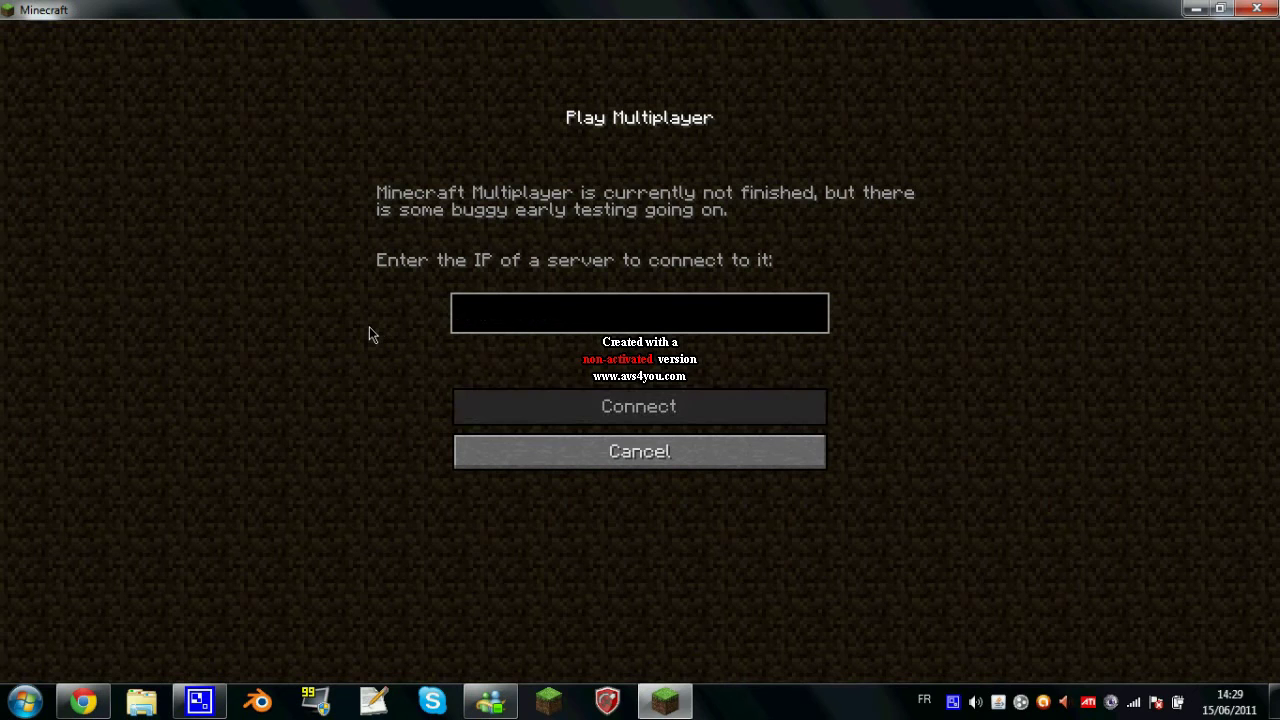
pyautogui.hotkey('ctrl', 'v')
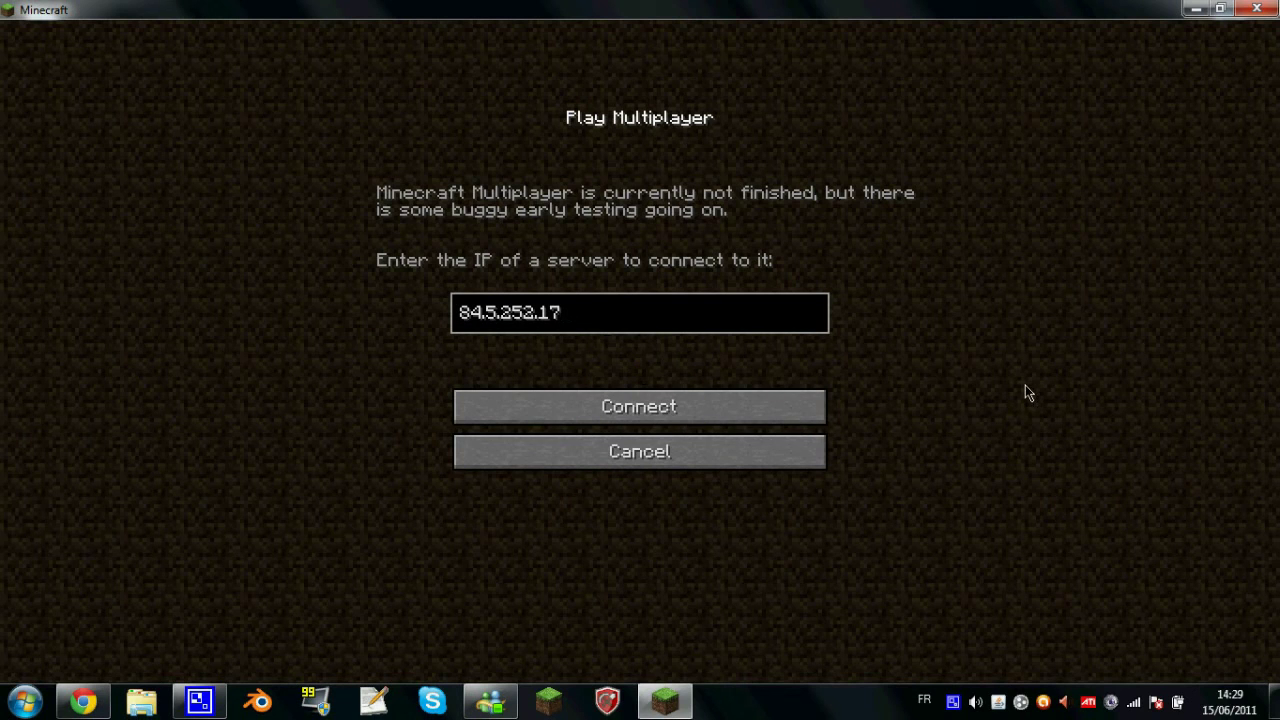
pyautogui.rightClick(210, 705)
pyautogui.rightClick(952, 714)
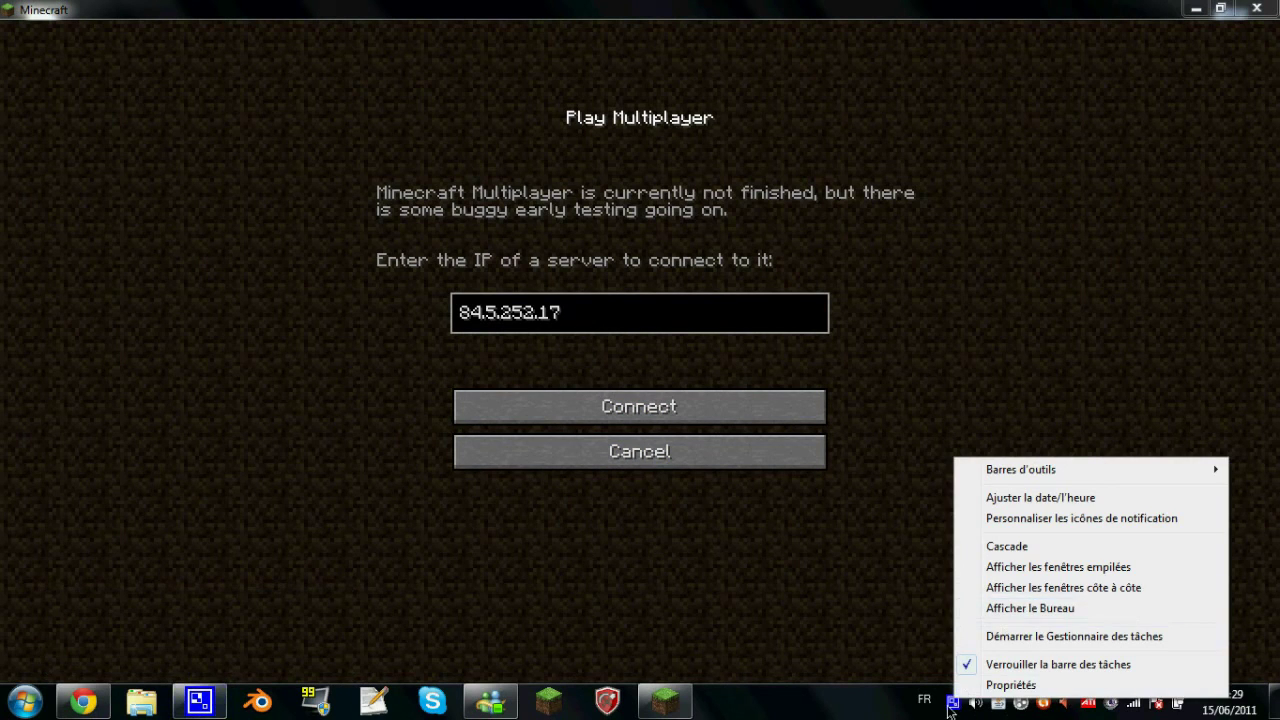
pyautogui.click(952, 710)
pyautogui.rightClick(952, 710)
pyautogui.click(990, 648)
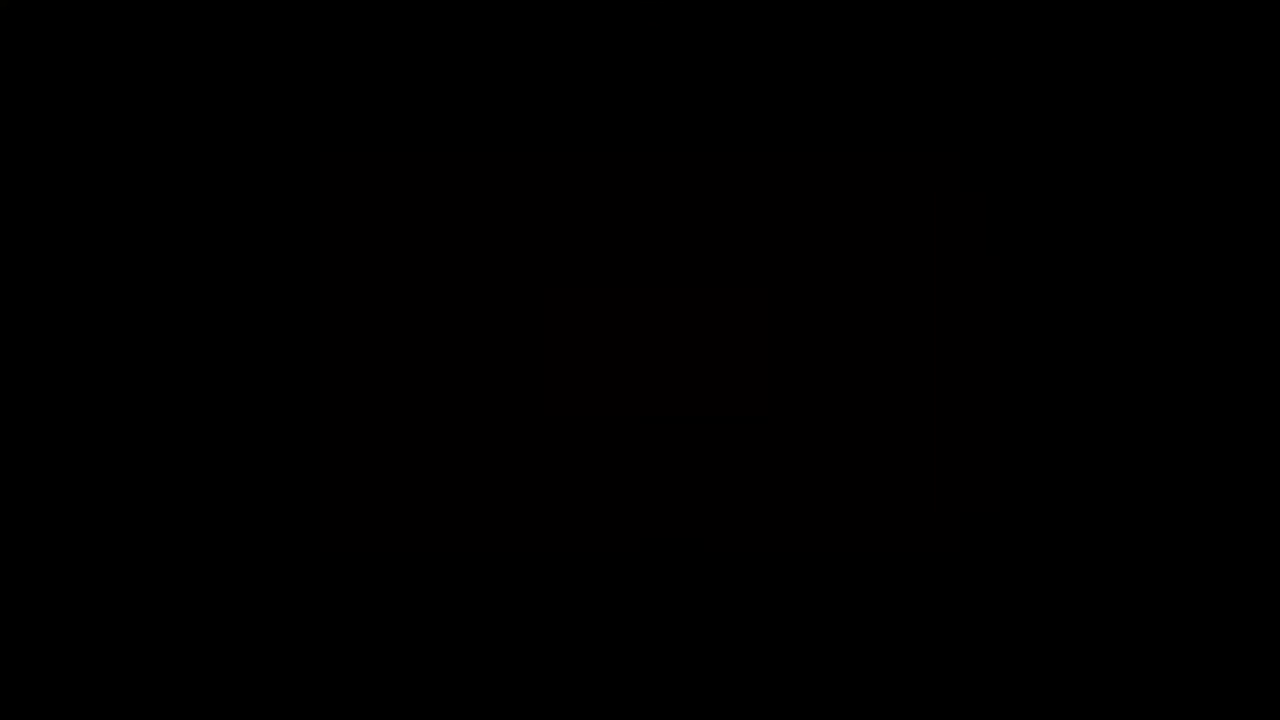